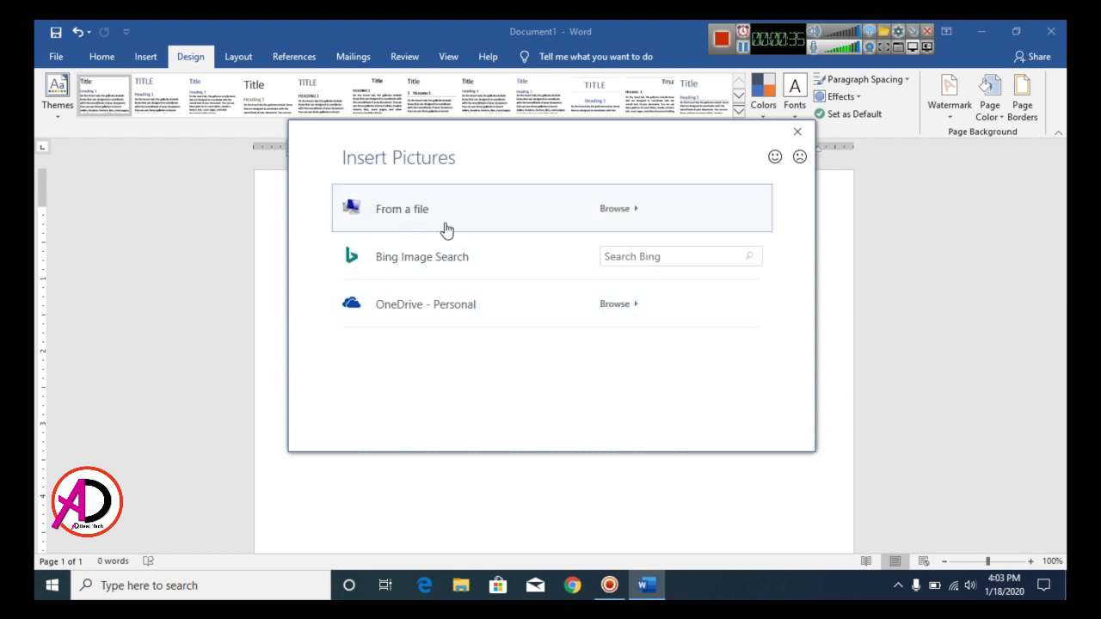
- Apply the picture file "logo global touch" from drive E as a washout watermark with automatic scale
{"action": "left_click", "coordinate": [445, 227]}
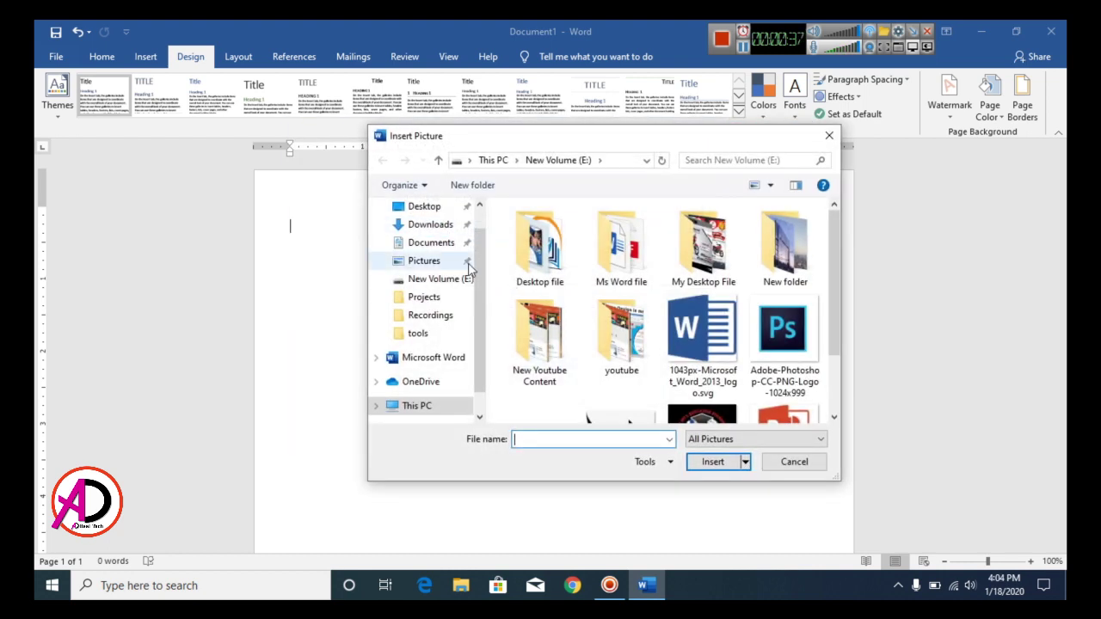
{"action": "scroll", "coordinate": [815, 300], "scroll_direction": "down", "scroll_amount": 1}
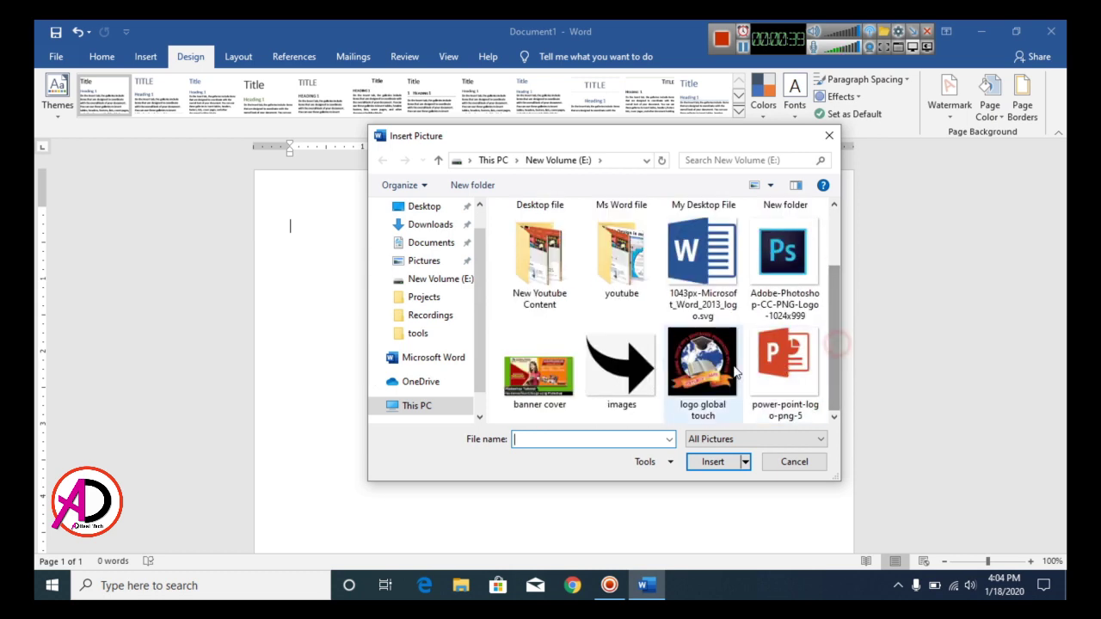
{"action": "left_click", "coordinate": [702, 365]}
{"action": "left_click", "coordinate": [712, 463]}
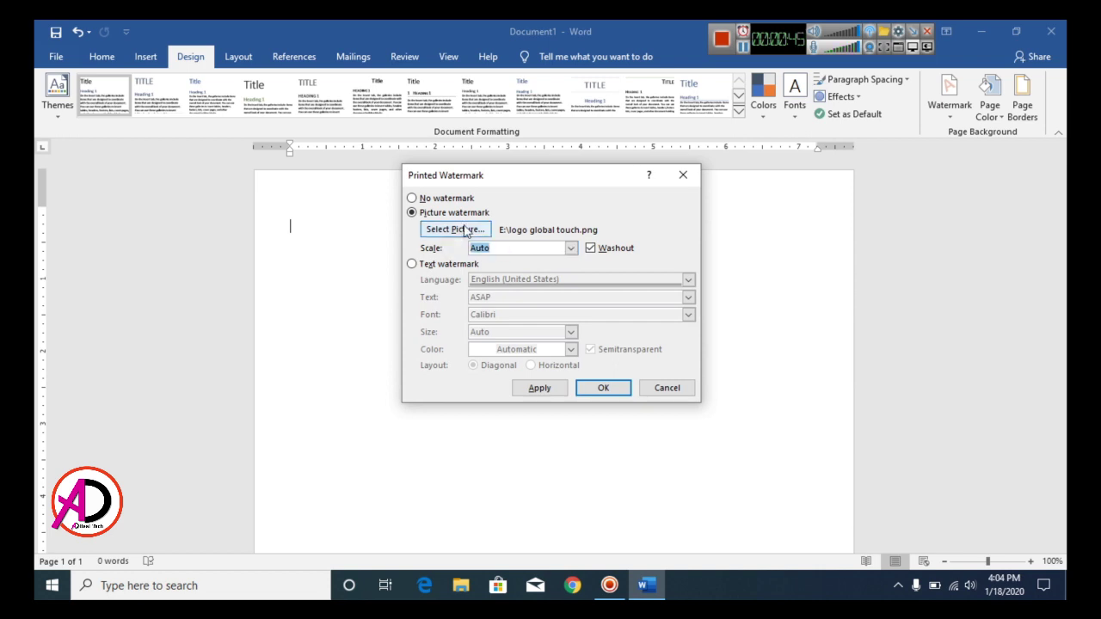
{"action": "left_click", "coordinate": [604, 391]}
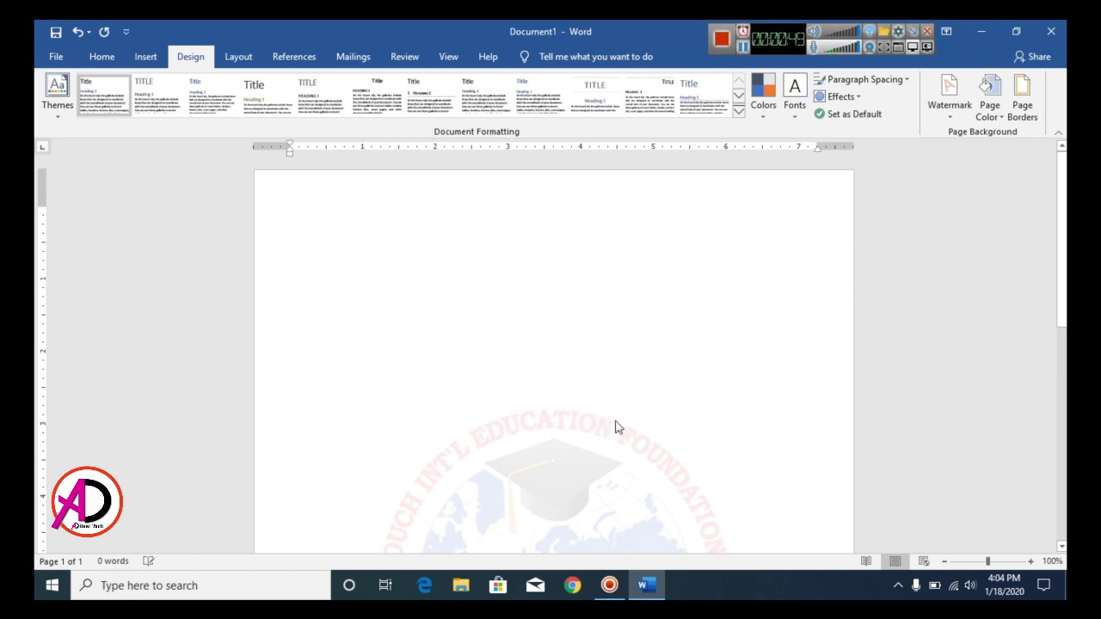
- Draw a flowchart off-page connector about 2.06" wide and 3.36" high near the page's upper left
{"action": "scroll", "coordinate": [627, 435], "scroll_direction": "down", "scroll_amount": 4, "text": "ctrl"}
{"action": "scroll", "coordinate": [527, 405], "scroll_direction": "down", "scroll_amount": 2, "text": "ctrl"}
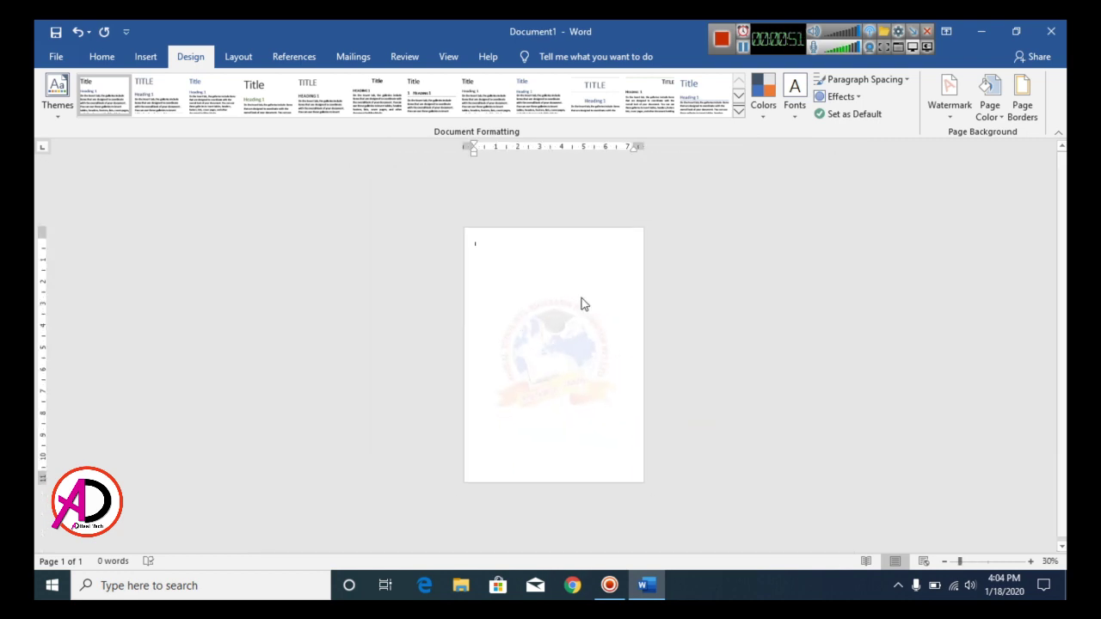
{"action": "scroll", "coordinate": [582, 304], "scroll_direction": "up", "scroll_amount": 1, "text": "ctrl"}
{"action": "scroll", "coordinate": [667, 386], "scroll_direction": "up", "scroll_amount": 4, "text": "ctrl"}
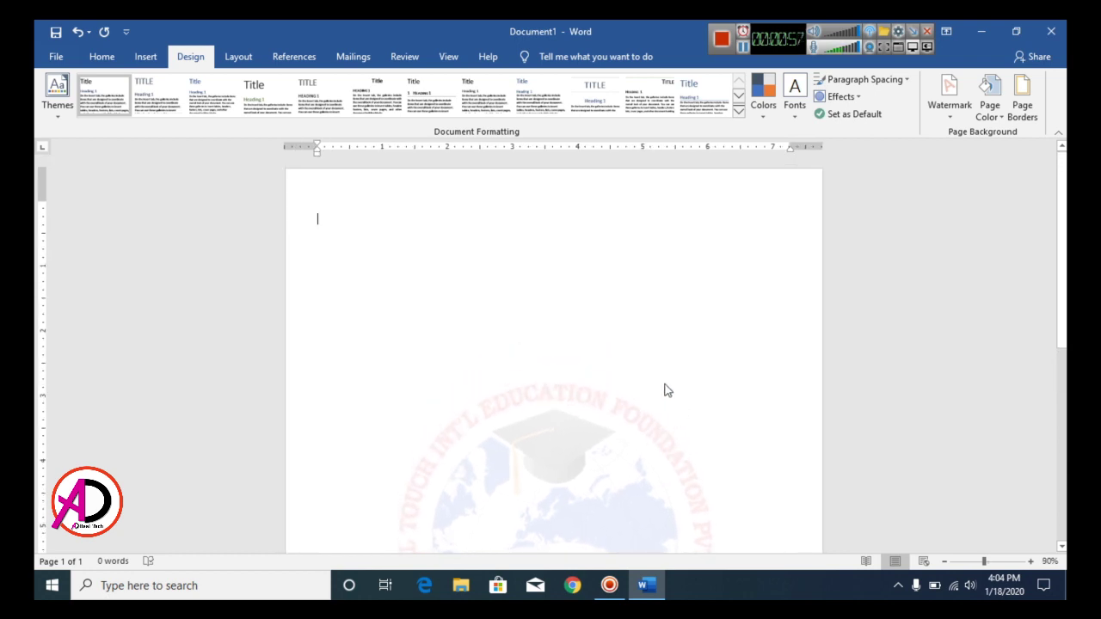
{"action": "left_click", "coordinate": [145, 56]}
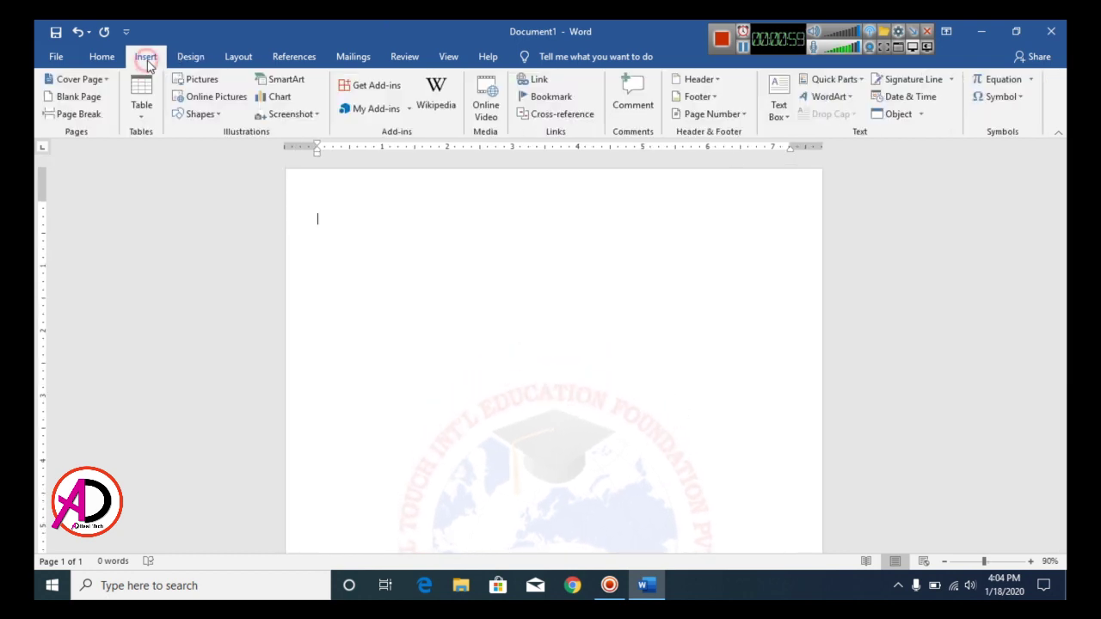
{"action": "left_click", "coordinate": [201, 114]}
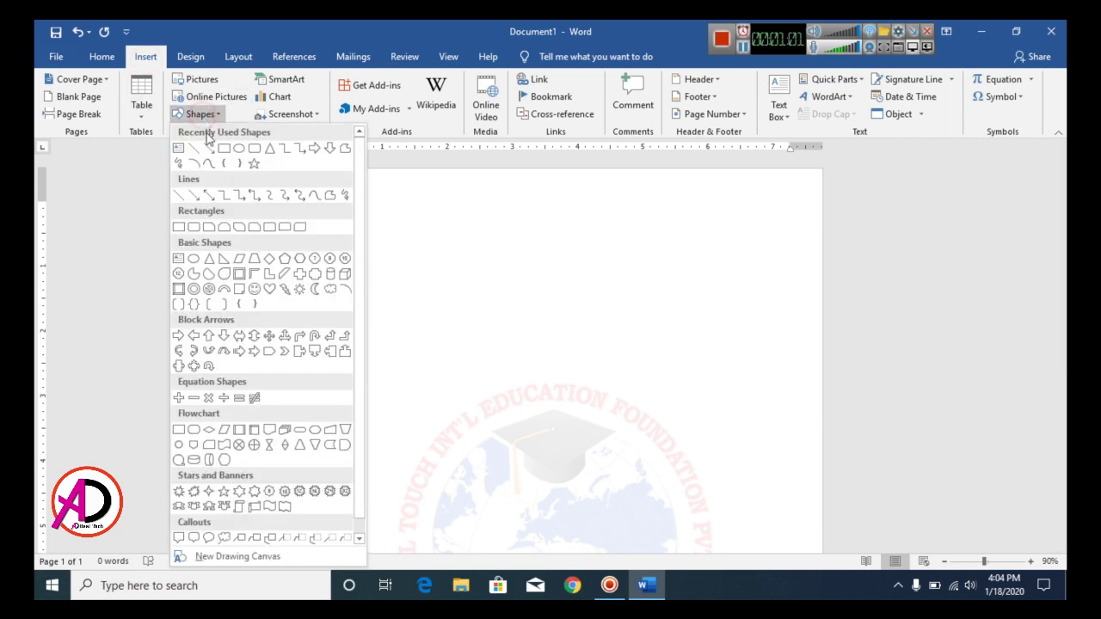
{"action": "left_click", "coordinate": [193, 445]}
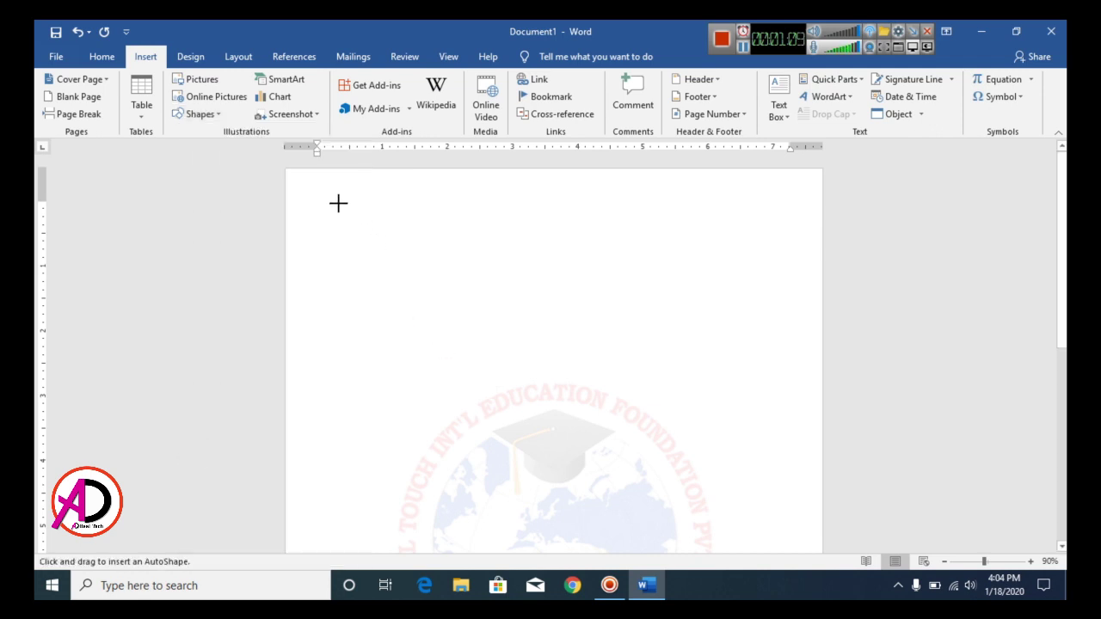
{"action": "mouse_move", "coordinate": [338, 203]}
{"action": "left_mouse_down"}
{"action": "mouse_move", "coordinate": [481, 444]}
{"action": "mouse_move", "coordinate": [511, 467]}
{"action": "mouse_move", "coordinate": [473, 422]}
{"action": "left_mouse_up"}
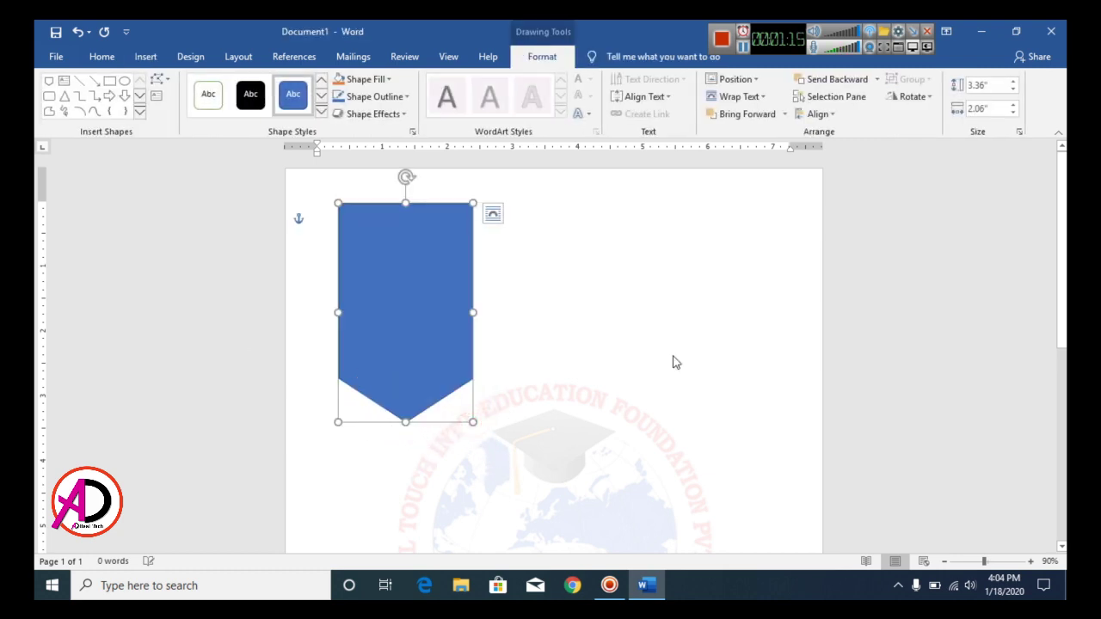
- Rotate the connector shape left 90° and move it up towards the page's upper edge
{"action": "left_click", "coordinate": [912, 96]}
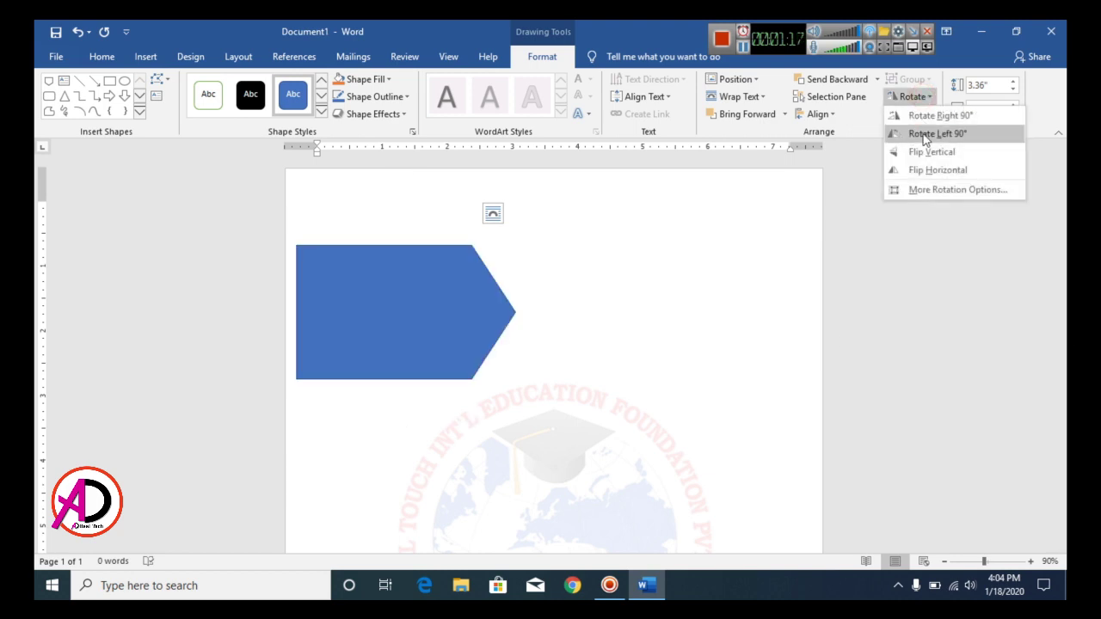
{"action": "left_click", "coordinate": [926, 135]}
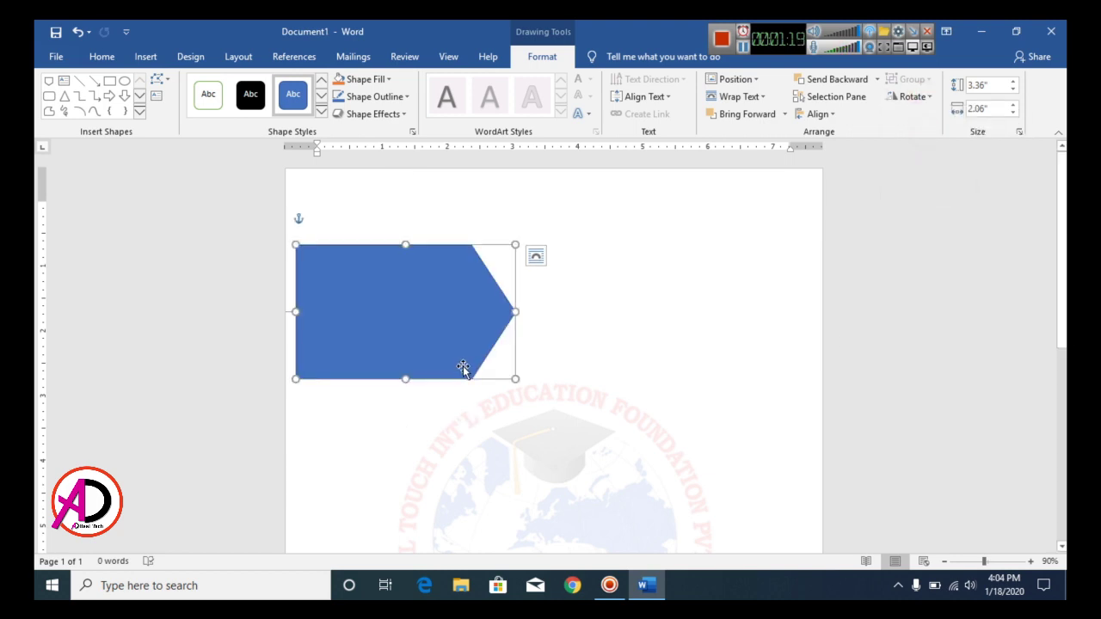
{"action": "left_click_drag", "start_coordinate": [460, 327], "coordinate": [460, 284]}
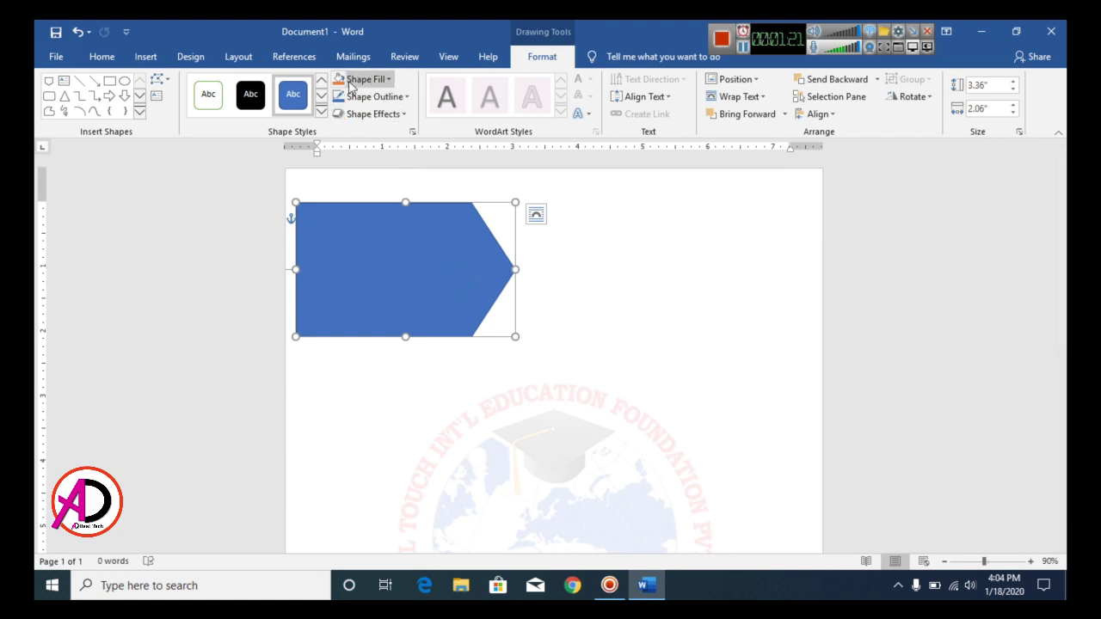
- Fill the arrow-like connector shape with standard yellow and give it a white 6 pt outline
{"action": "left_click", "coordinate": [357, 80]}
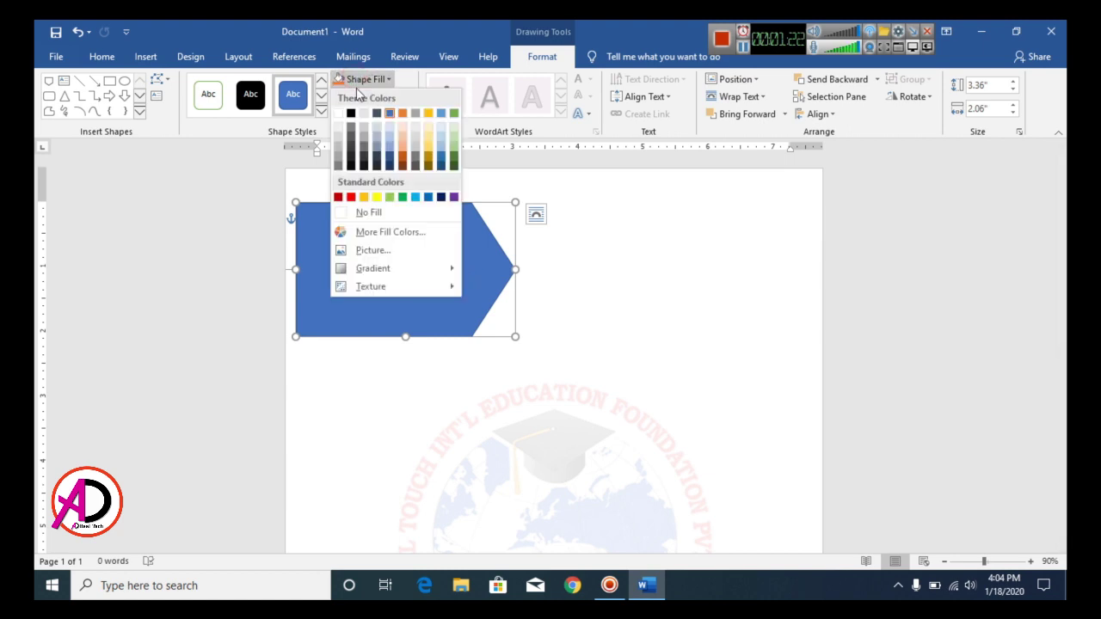
{"action": "left_click", "coordinate": [376, 198]}
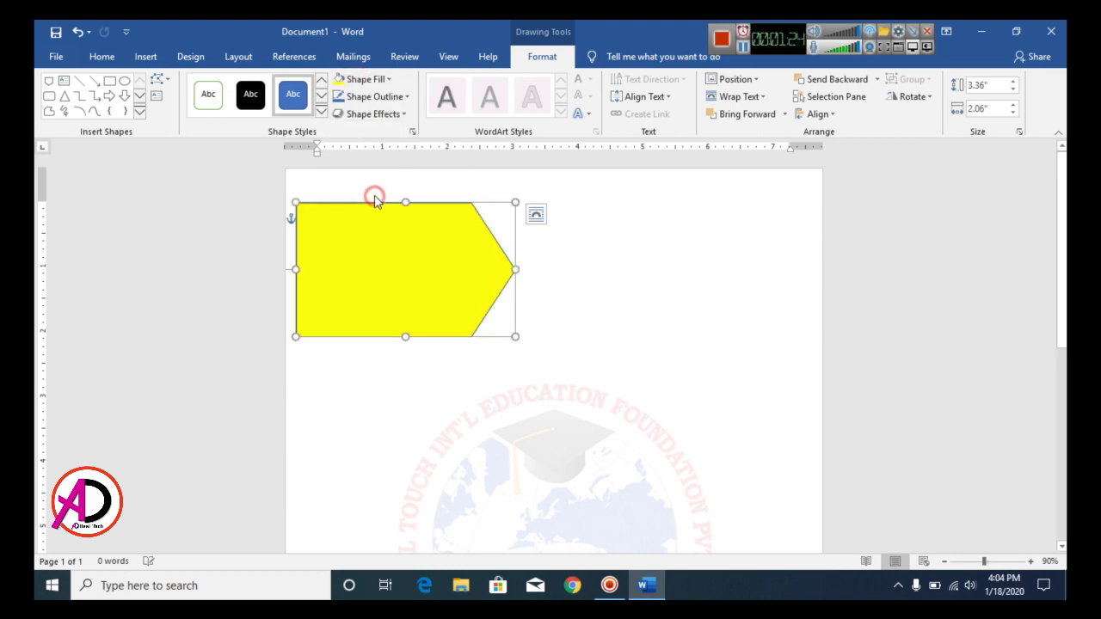
{"action": "left_click", "coordinate": [374, 96]}
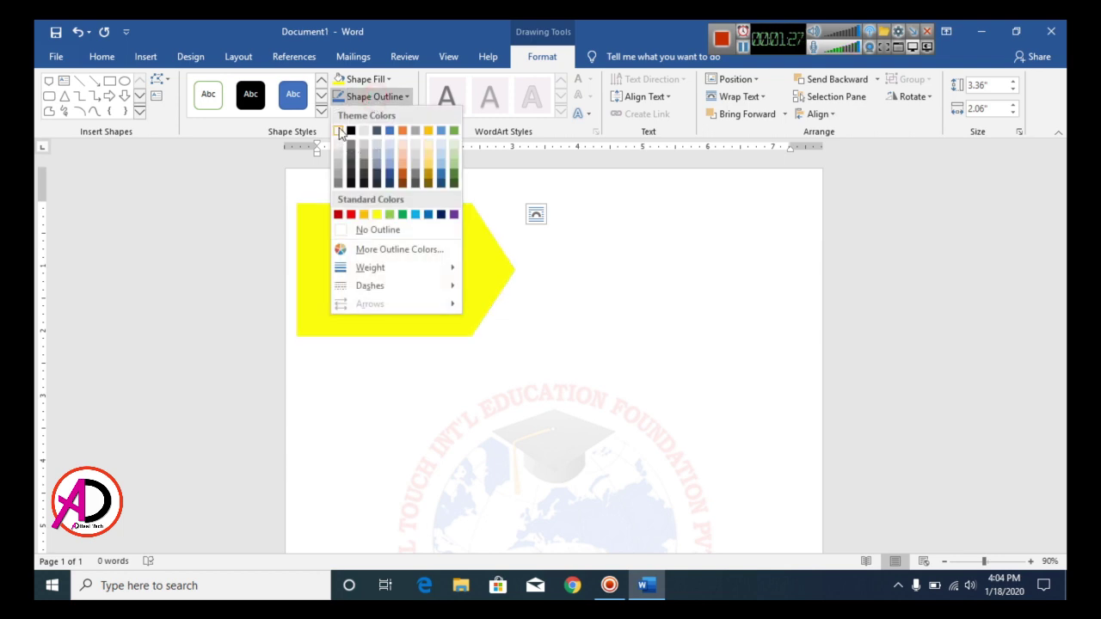
{"action": "left_click", "coordinate": [340, 131]}
{"action": "left_click", "coordinate": [380, 98]}
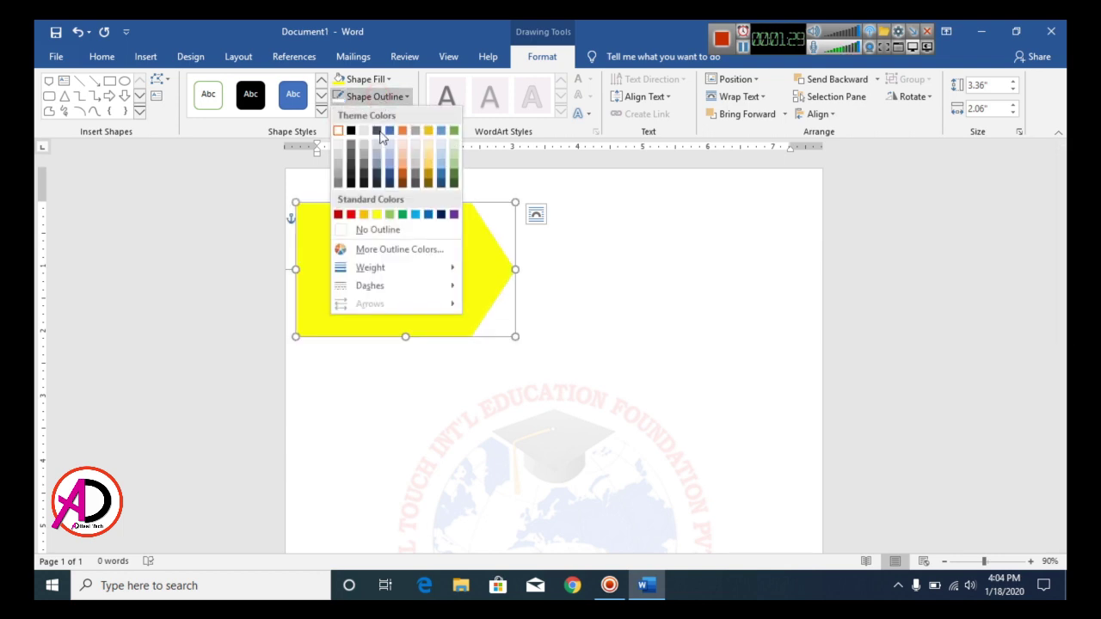
{"action": "mouse_move", "coordinate": [370, 267]}
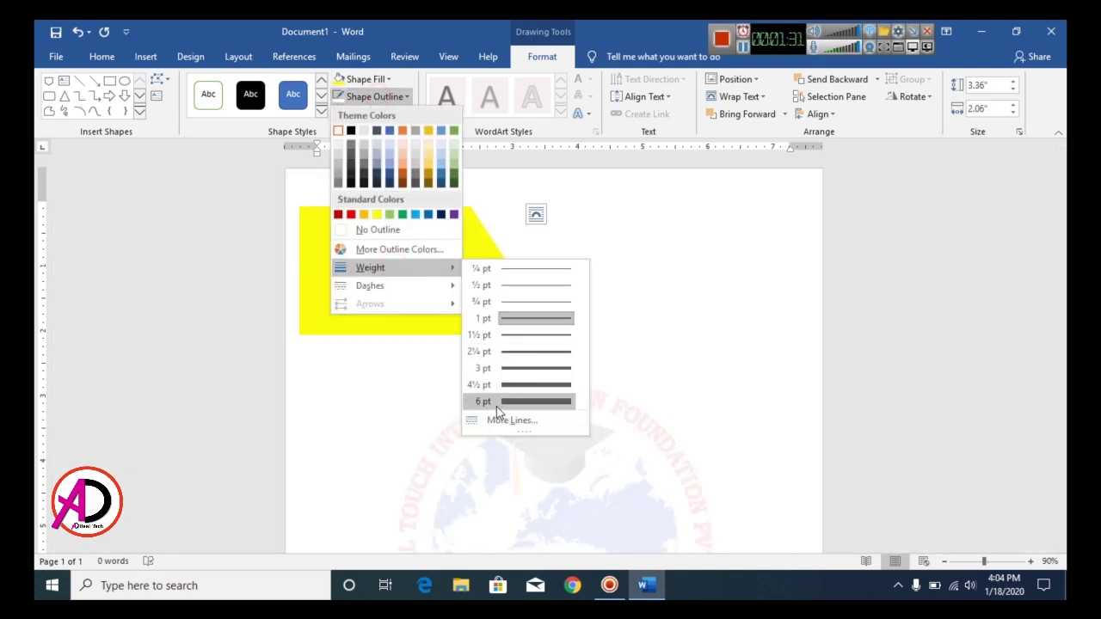
{"action": "left_click", "coordinate": [497, 405]}
- Move the yellow shape flush into the upper-left corner of the page
{"action": "left_click_drag", "start_coordinate": [452, 301], "coordinate": [439, 258]}
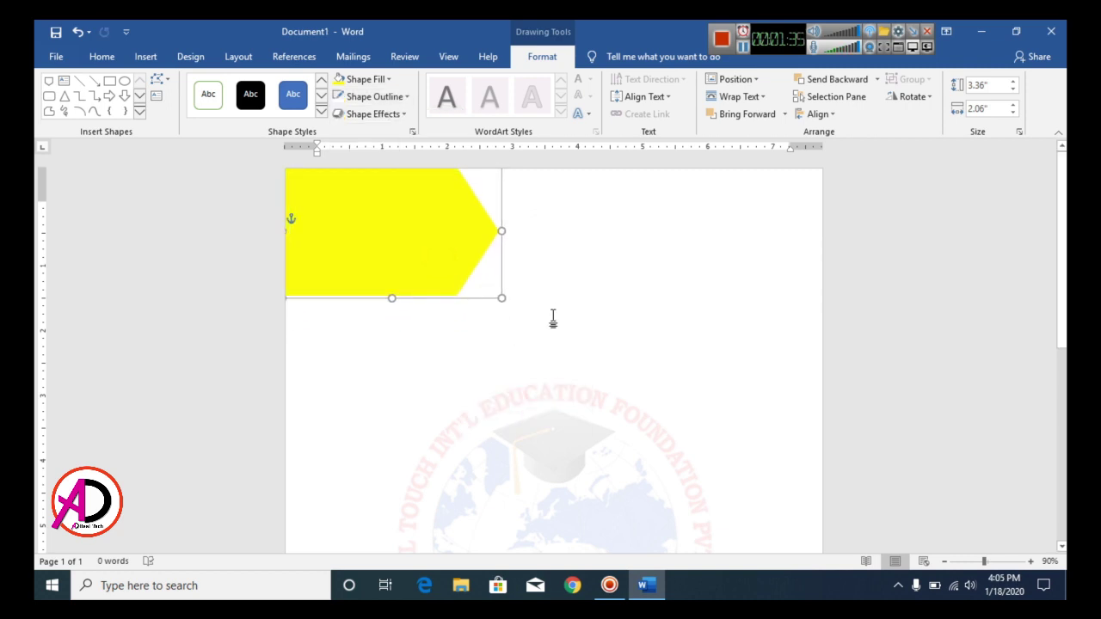
{"action": "key", "text": "ctrl+z"}
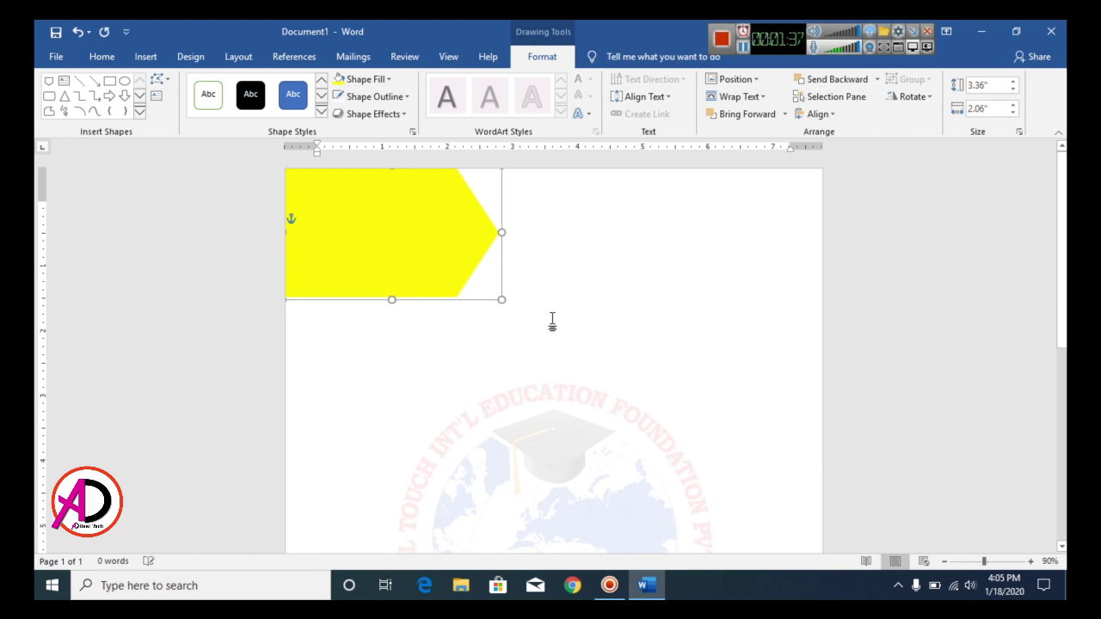
{"action": "key", "text": "ctrl+y"}
{"action": "left_click", "coordinate": [619, 361]}
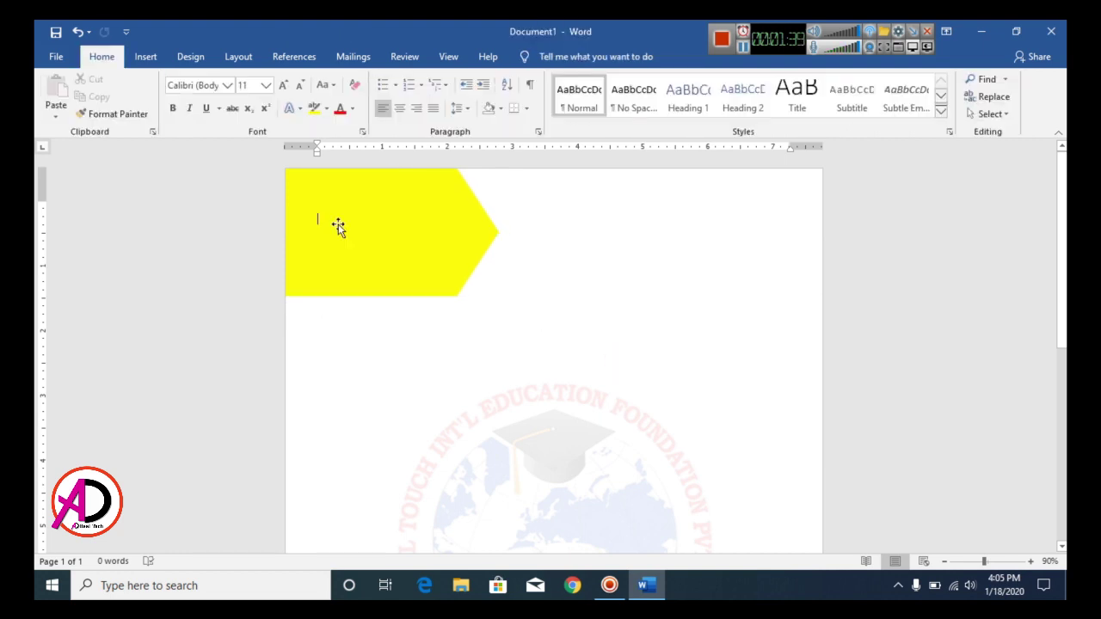
- Draw a rectangle about 6.38" wide and 2.06" high from the yellow shape to the page's right edge and fill it light gray
{"action": "left_click", "coordinate": [145, 56]}
{"action": "left_click", "coordinate": [196, 113]}
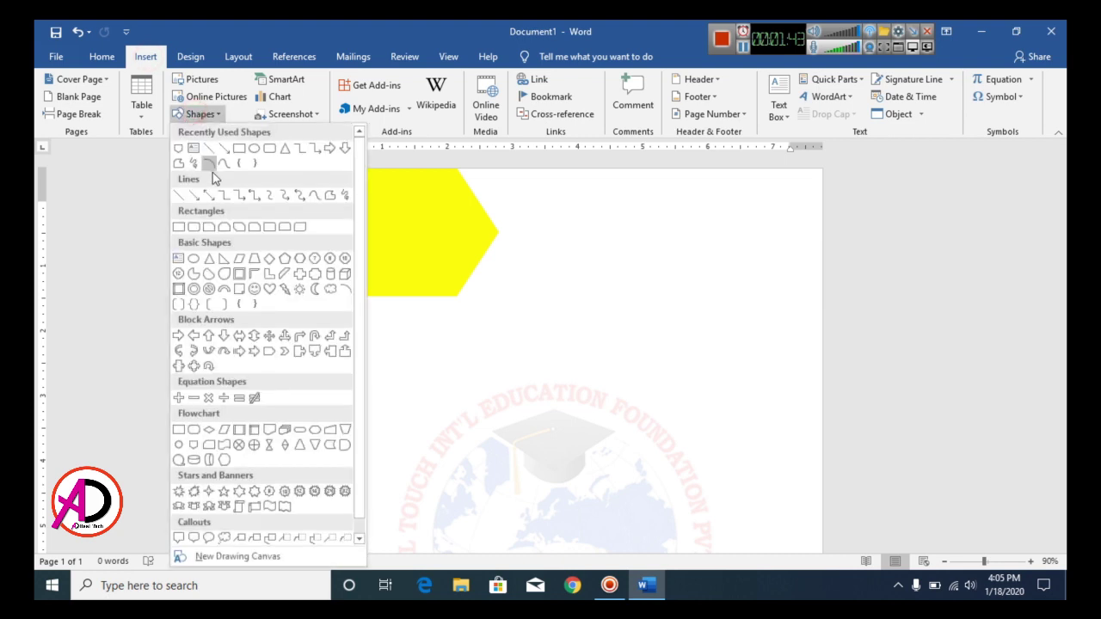
{"action": "left_click", "coordinate": [240, 148]}
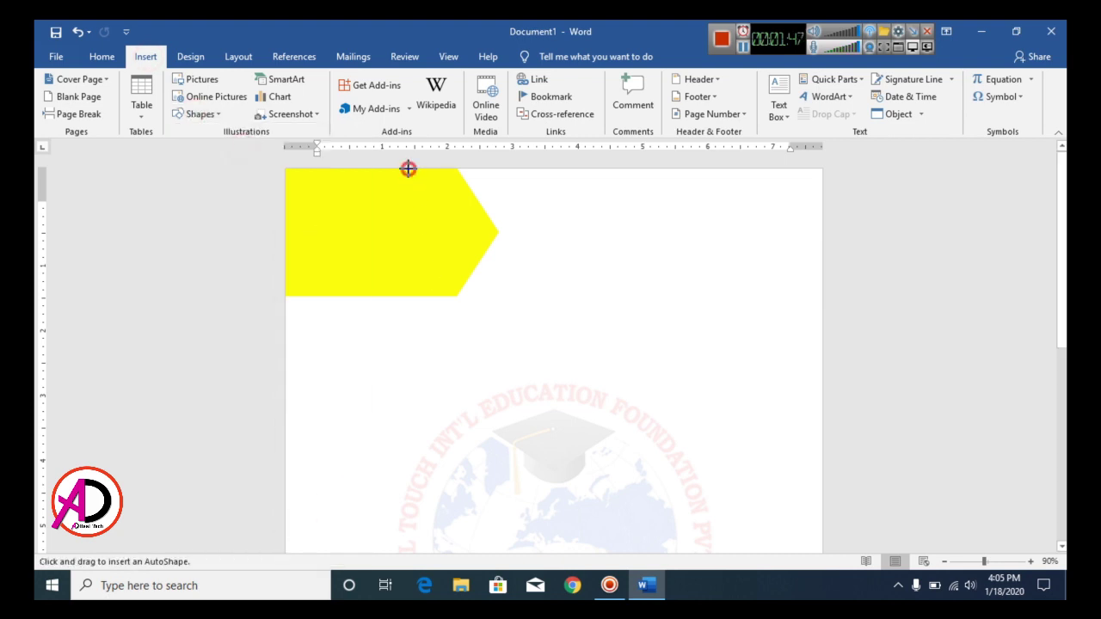
{"action": "left_click_drag", "start_coordinate": [407, 168], "coordinate": [824, 297]}
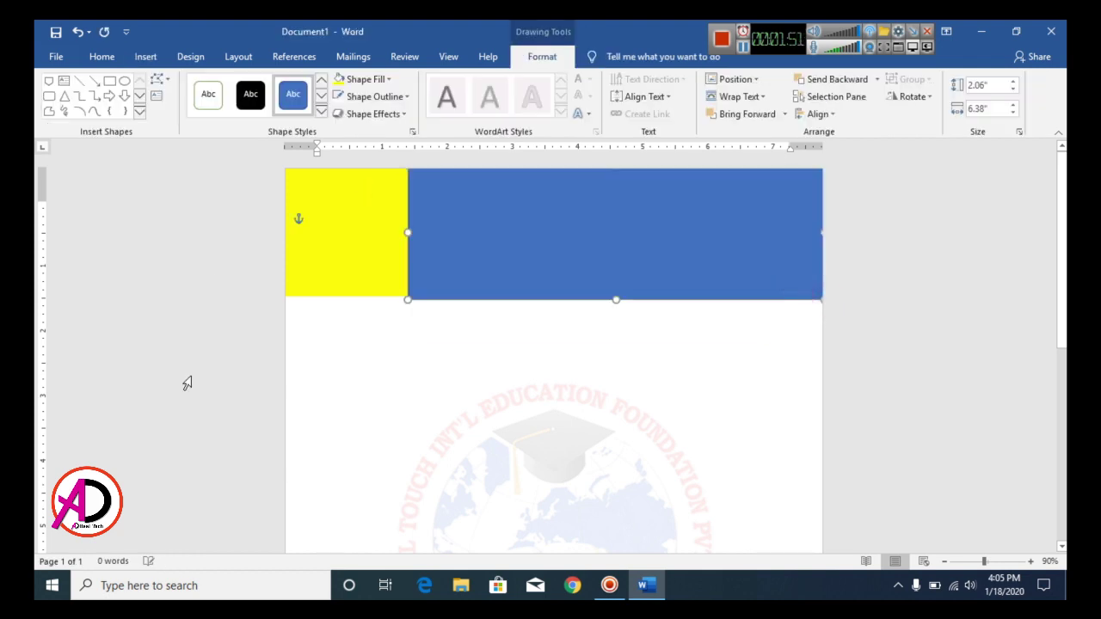
{"action": "left_click", "coordinate": [362, 79]}
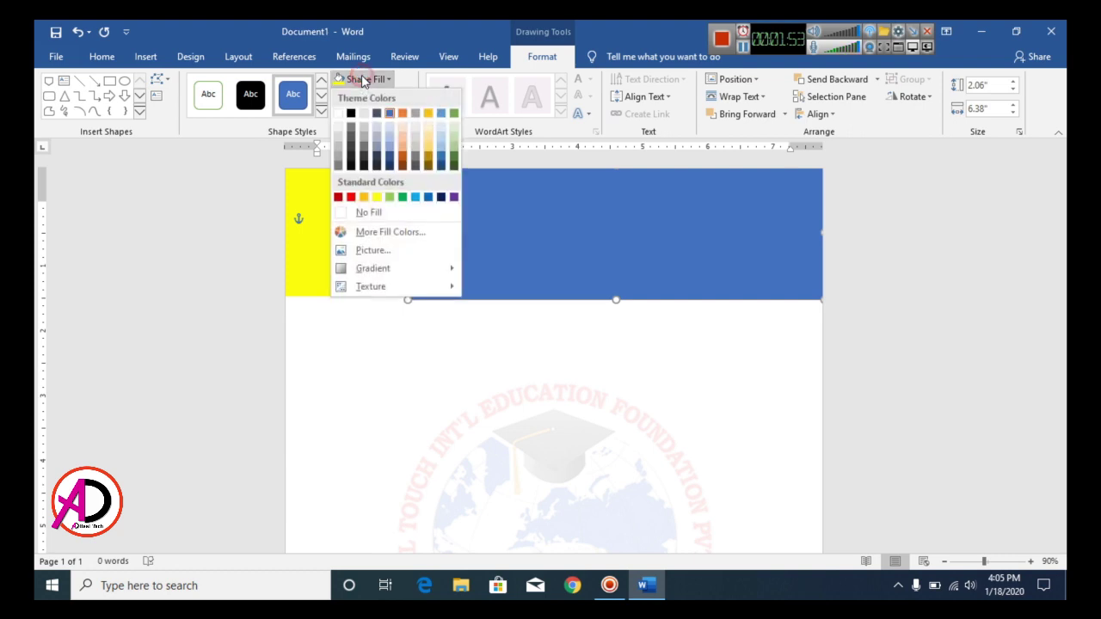
{"action": "left_click", "coordinate": [341, 137]}
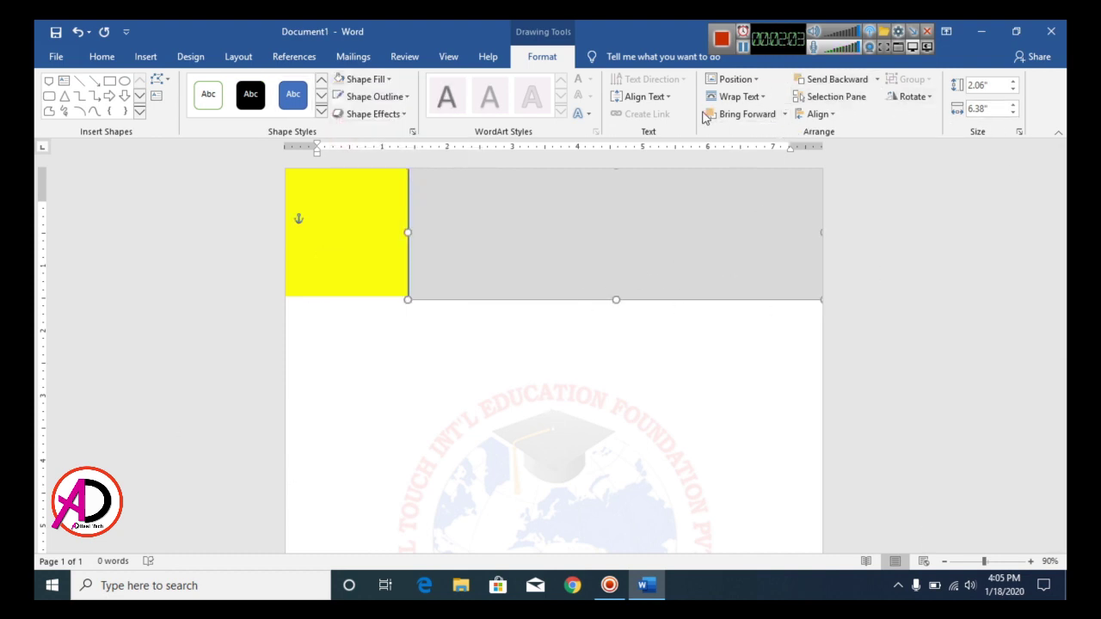
- Send the gray rectangle backward behind the yellow shape
{"action": "left_click", "coordinate": [749, 117]}
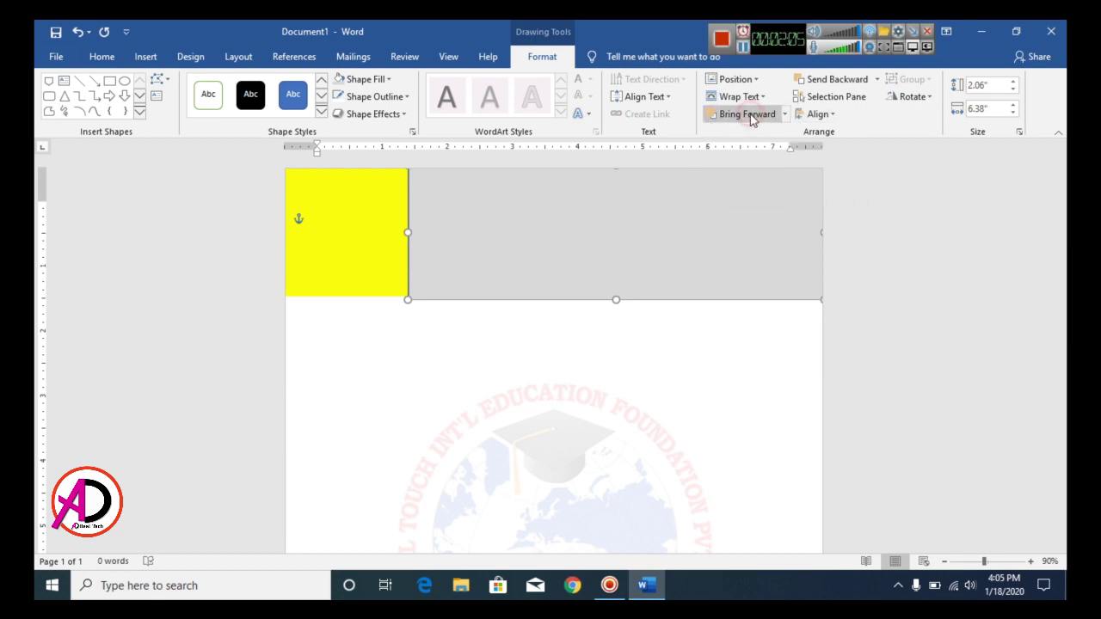
{"action": "left_click", "coordinate": [844, 81]}
{"action": "left_click", "coordinate": [738, 315]}
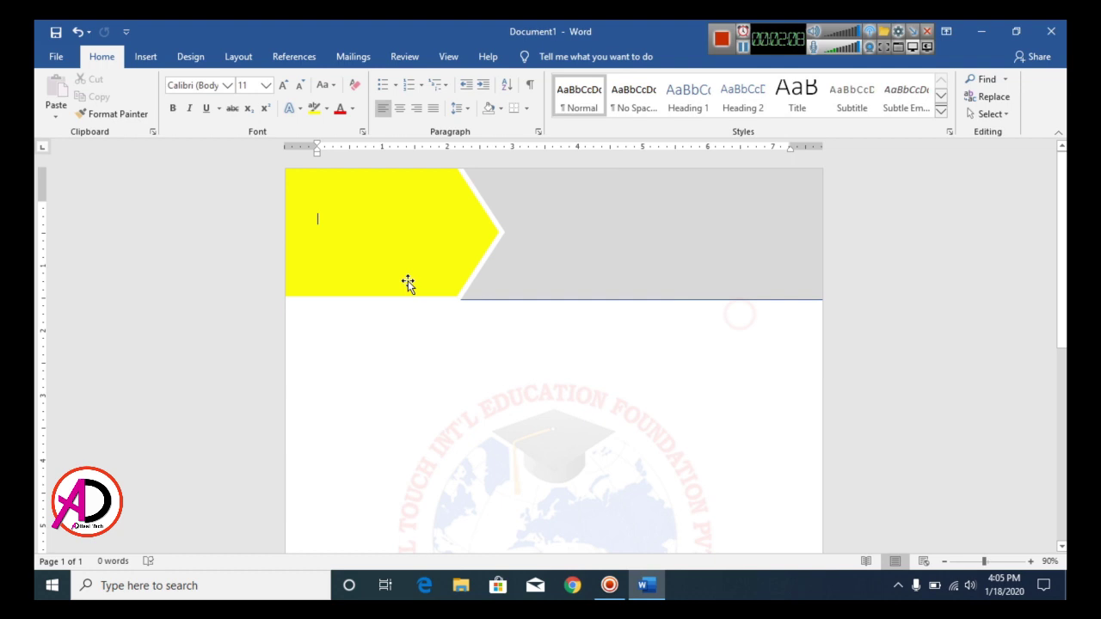
- Remove the outline from the gray header rectangle
{"action": "left_click", "coordinate": [587, 286]}
{"action": "left_click", "coordinate": [376, 96]}
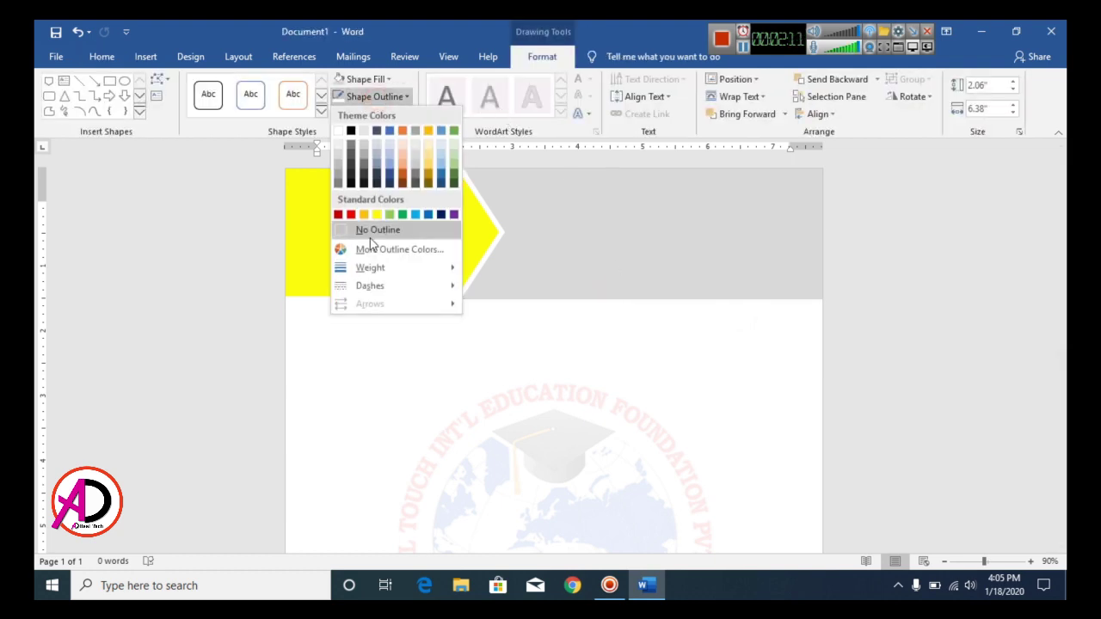
{"action": "left_click", "coordinate": [370, 233]}
{"action": "left_click", "coordinate": [599, 368]}
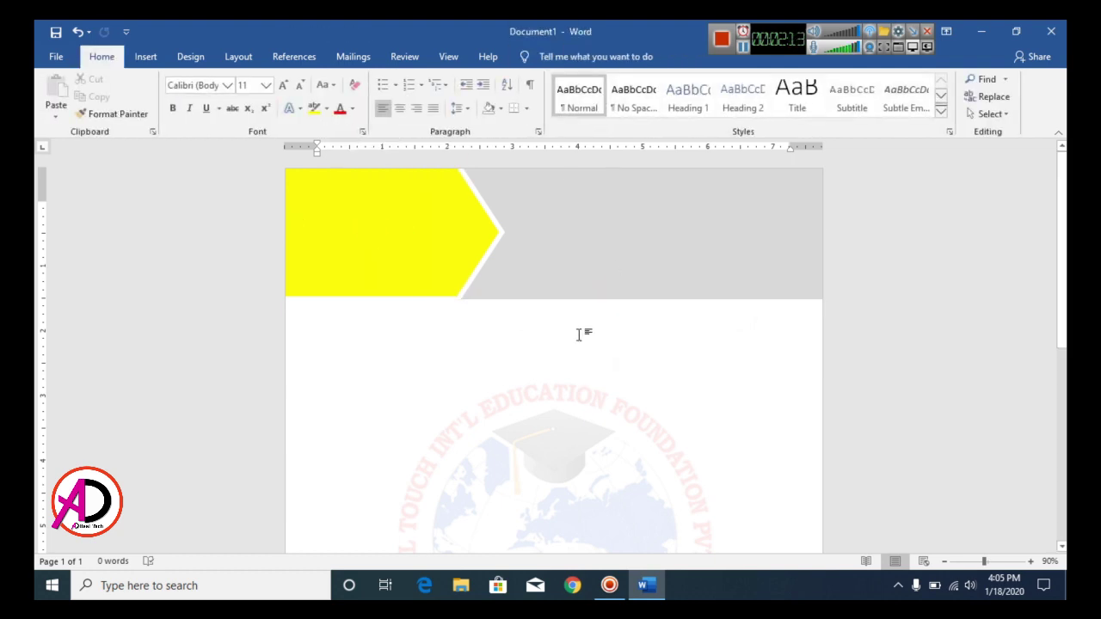
{"action": "left_click", "coordinate": [569, 286]}
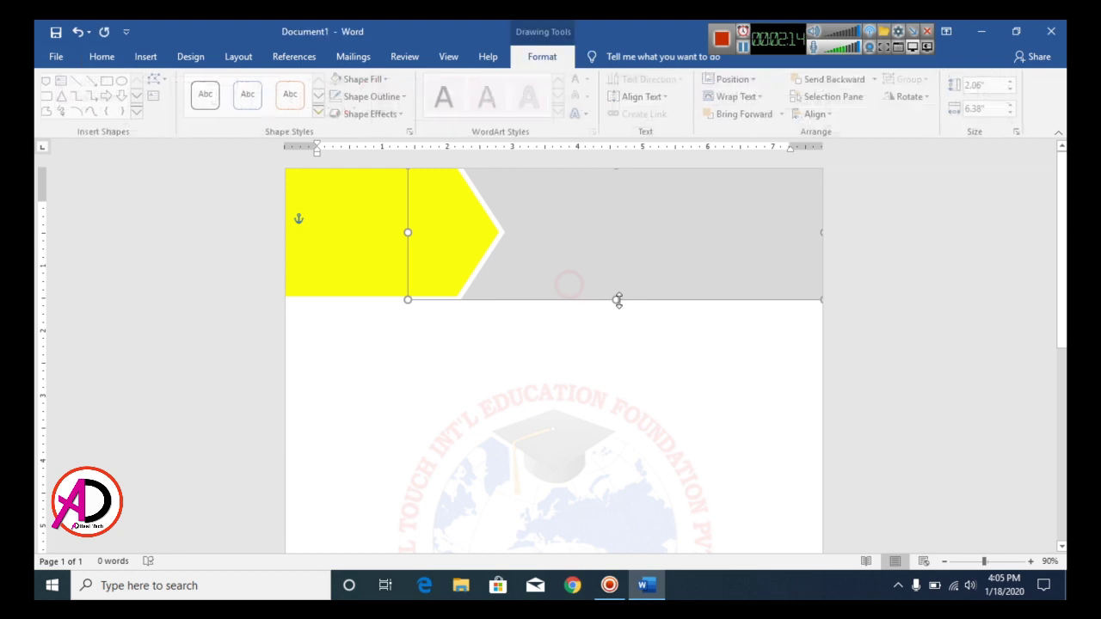
{"action": "left_click", "coordinate": [614, 352]}
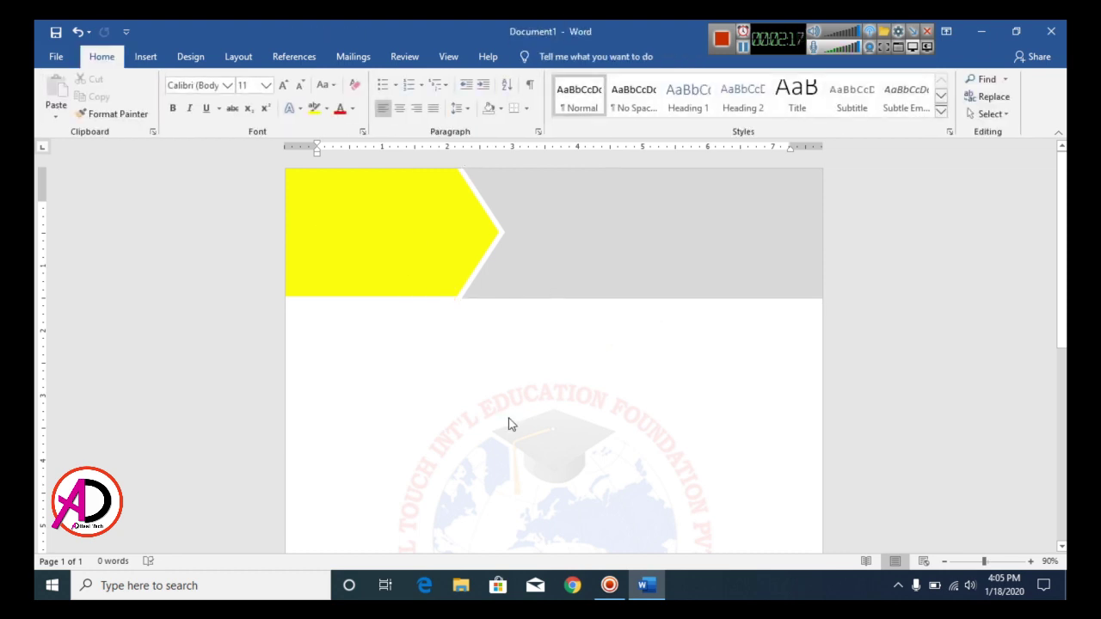
- Insert the "logo global touch" picture and set its text wrapping to In Front of Text
{"action": "left_click", "coordinate": [145, 56]}
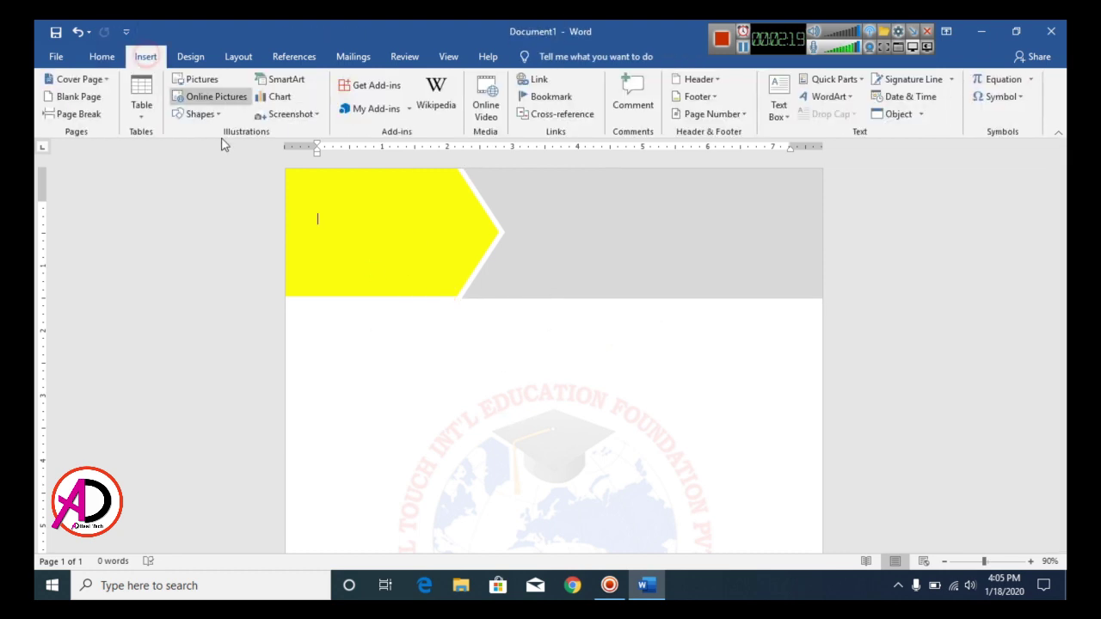
{"action": "left_click", "coordinate": [215, 84]}
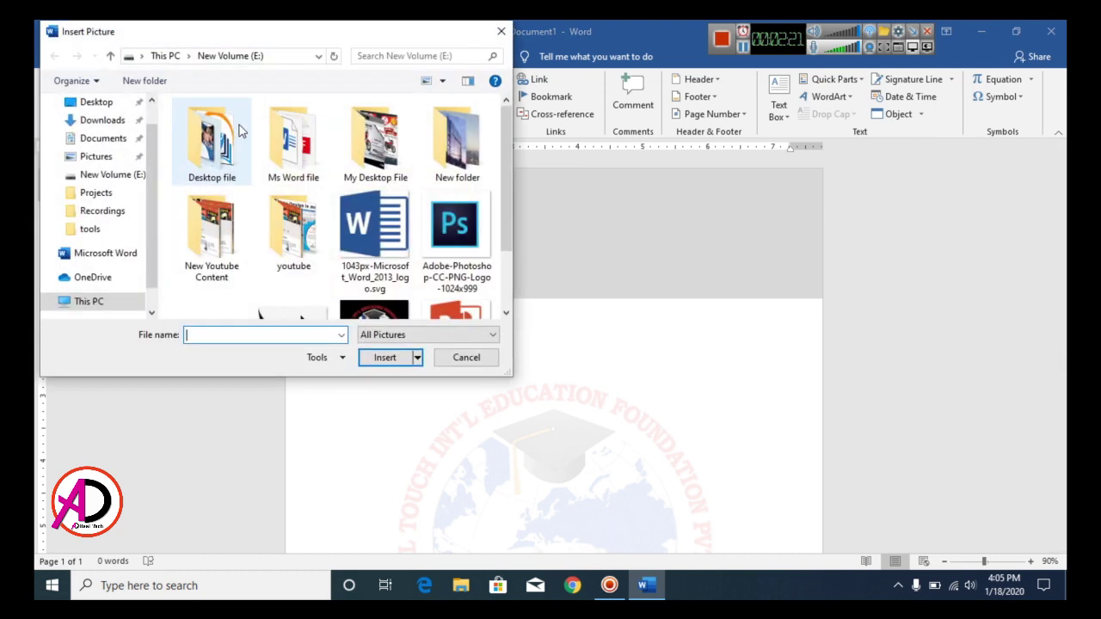
{"action": "left_click_drag", "start_coordinate": [503, 172], "coordinate": [488, 246]}
{"action": "left_click", "coordinate": [402, 253]}
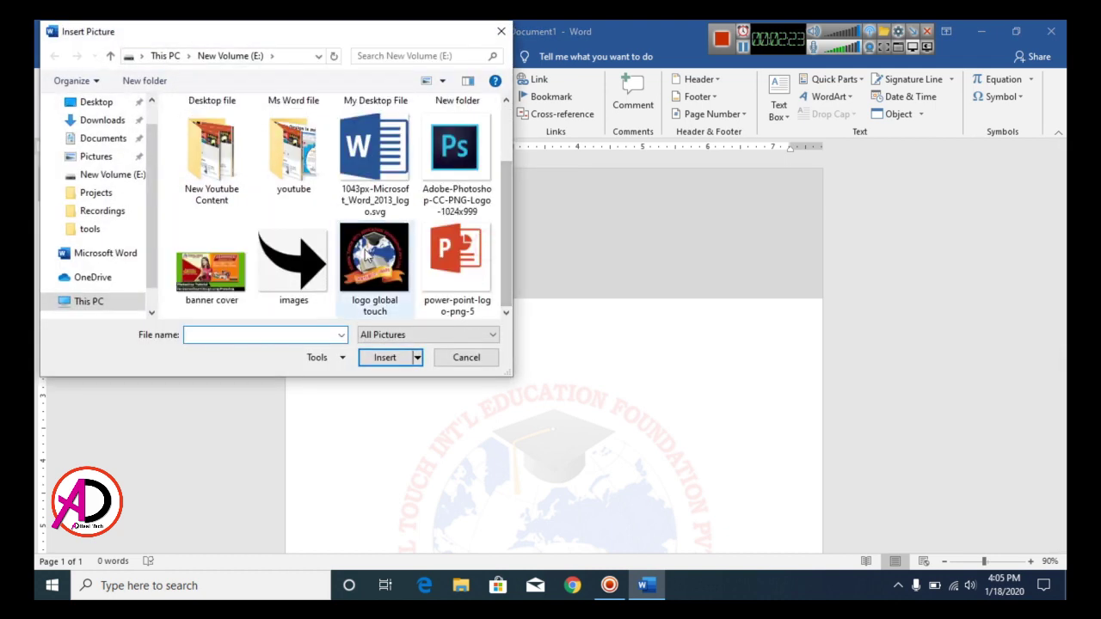
{"action": "left_click", "coordinate": [384, 358]}
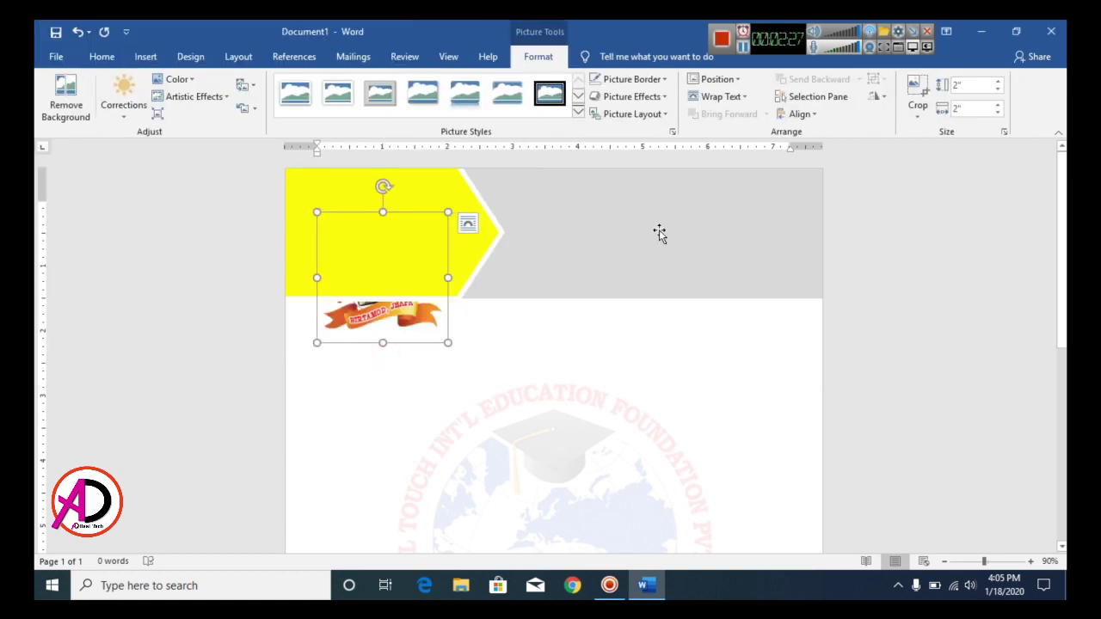
{"action": "left_click", "coordinate": [719, 96]}
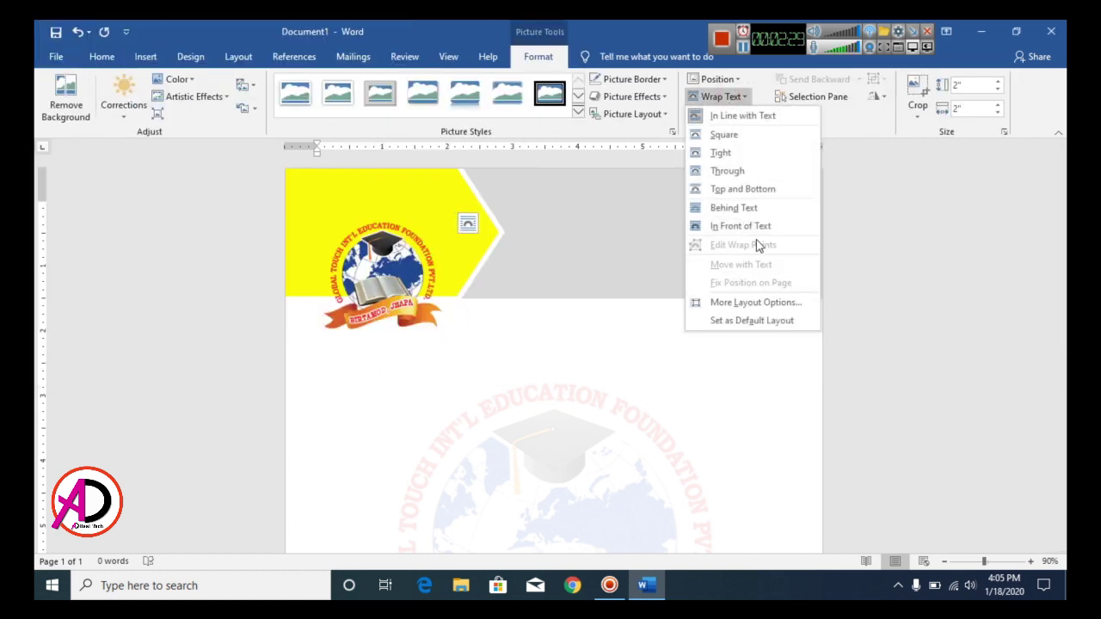
{"action": "left_click", "coordinate": [703, 226]}
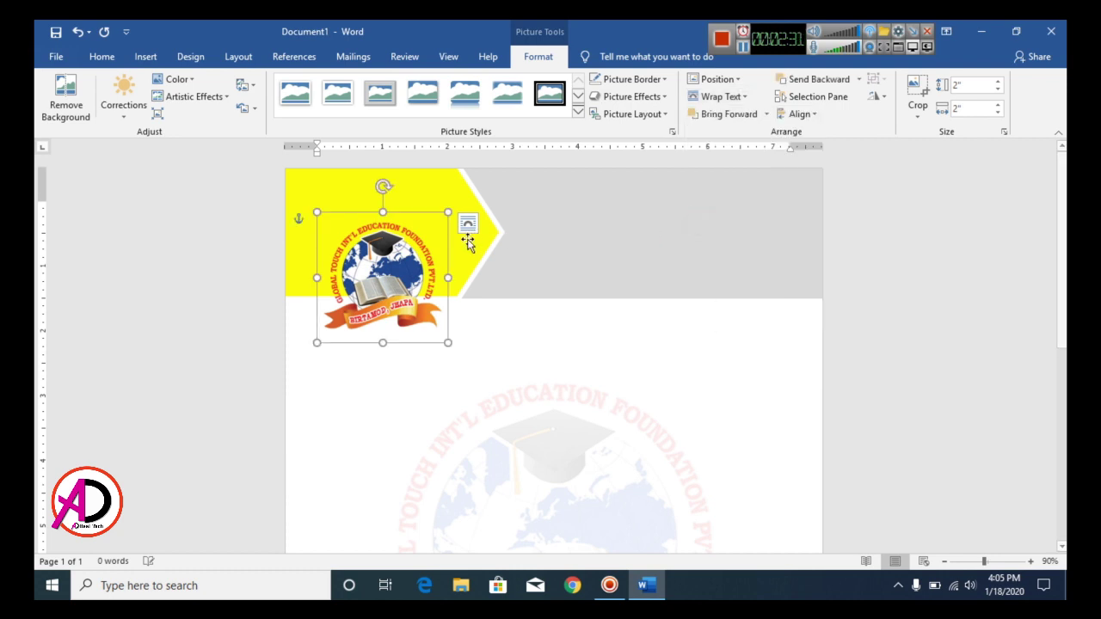
- Shrink the logo to about 1.21" square and place it in the upper part of the yellow shape
{"action": "left_click_drag", "start_coordinate": [387, 268], "coordinate": [387, 261]}
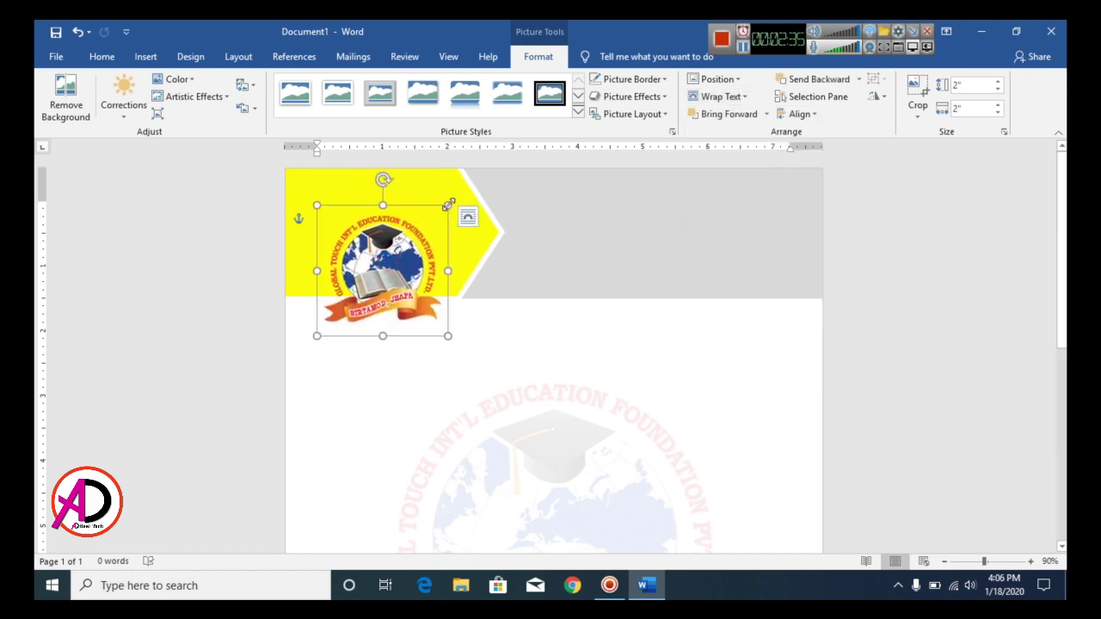
{"action": "left_click", "coordinate": [466, 215]}
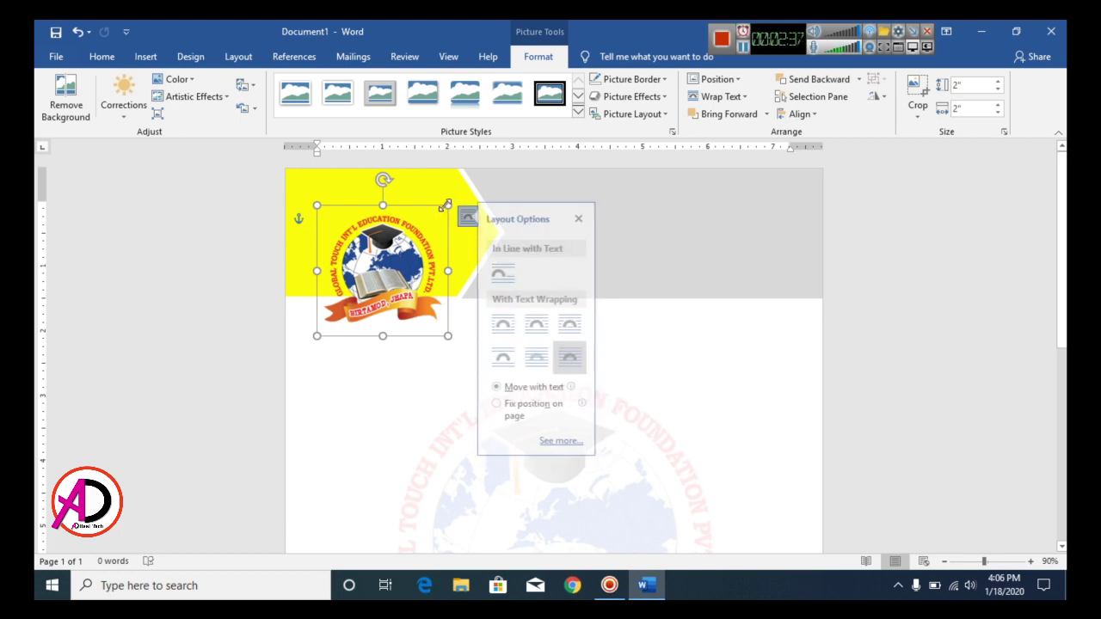
{"action": "left_click_drag", "start_coordinate": [445, 206], "coordinate": [373, 201]}
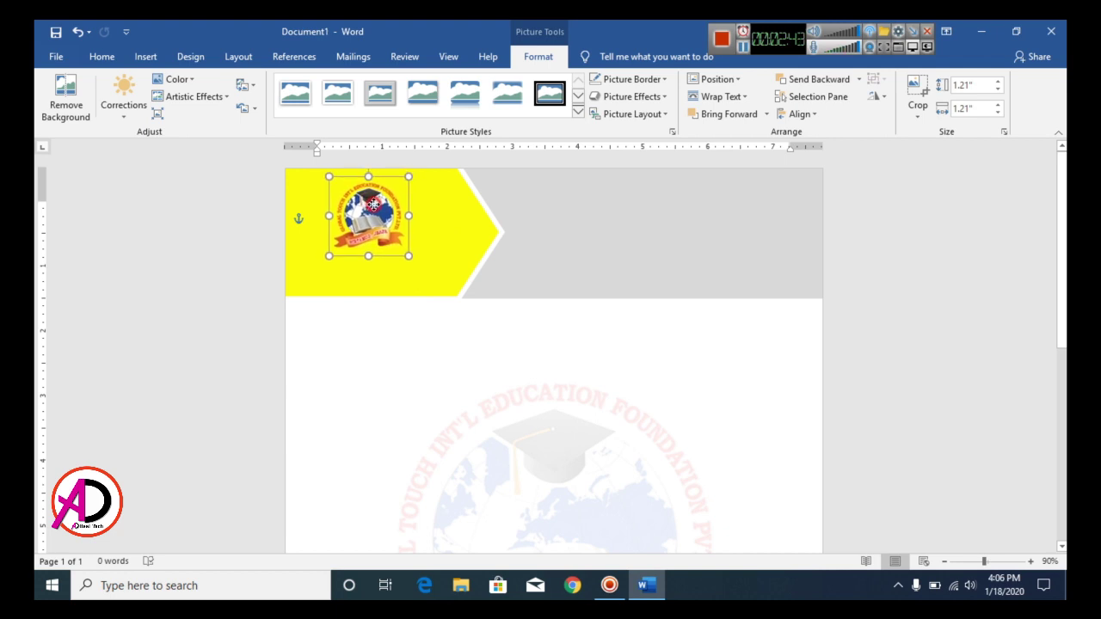
{"action": "left_click", "coordinate": [479, 329]}
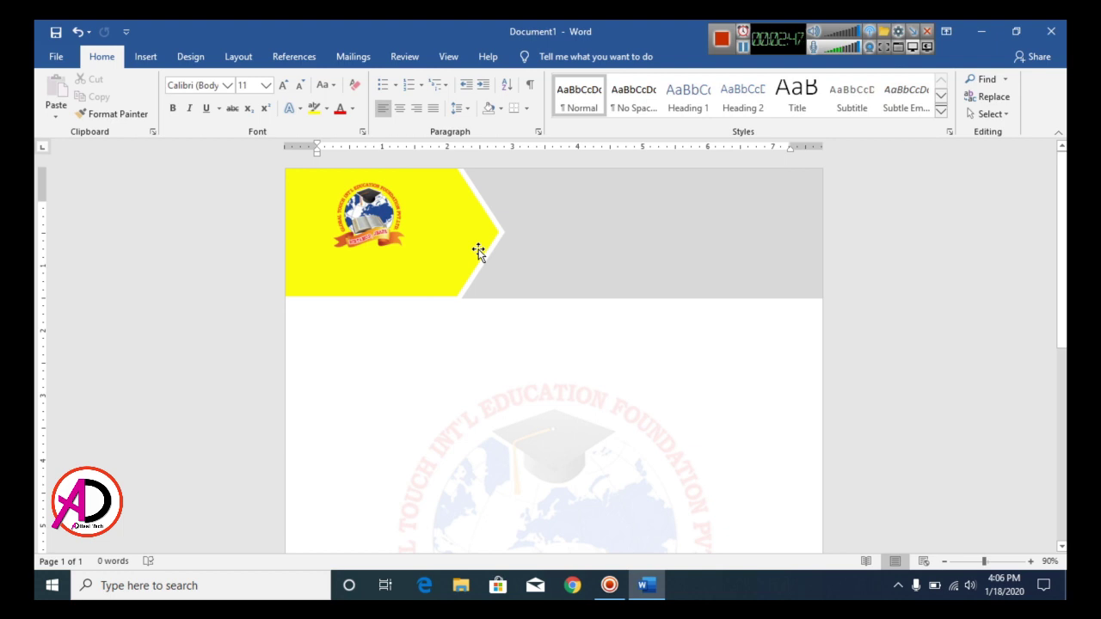
- Add plain black WordArt just below the header with the text "GLOBAL TOUCH"
{"action": "left_click", "coordinate": [145, 55]}
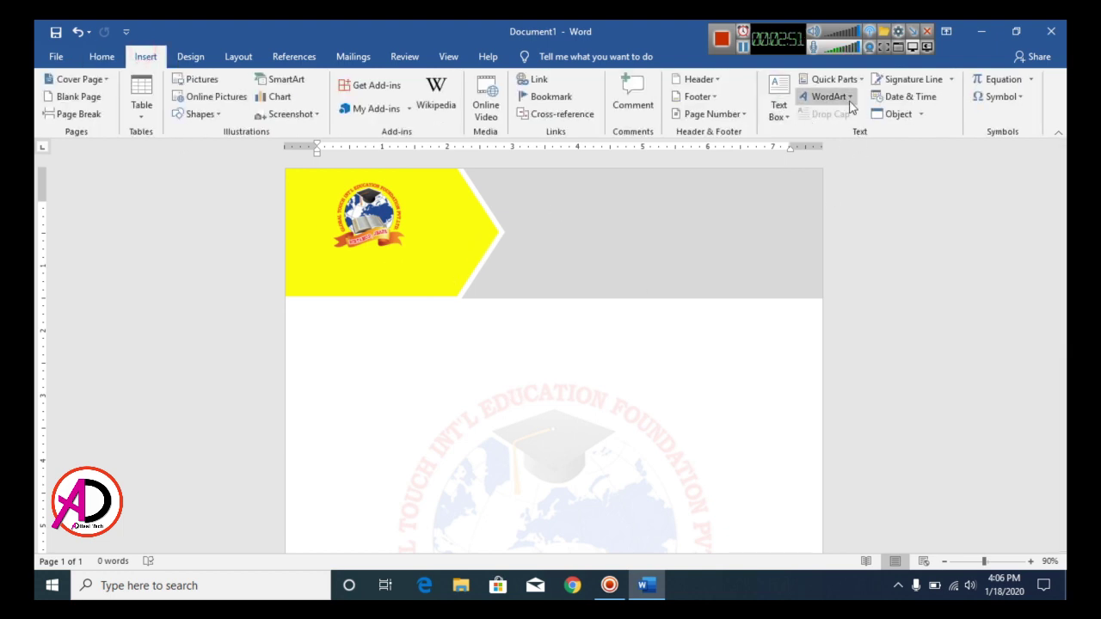
{"action": "left_click", "coordinate": [850, 101]}
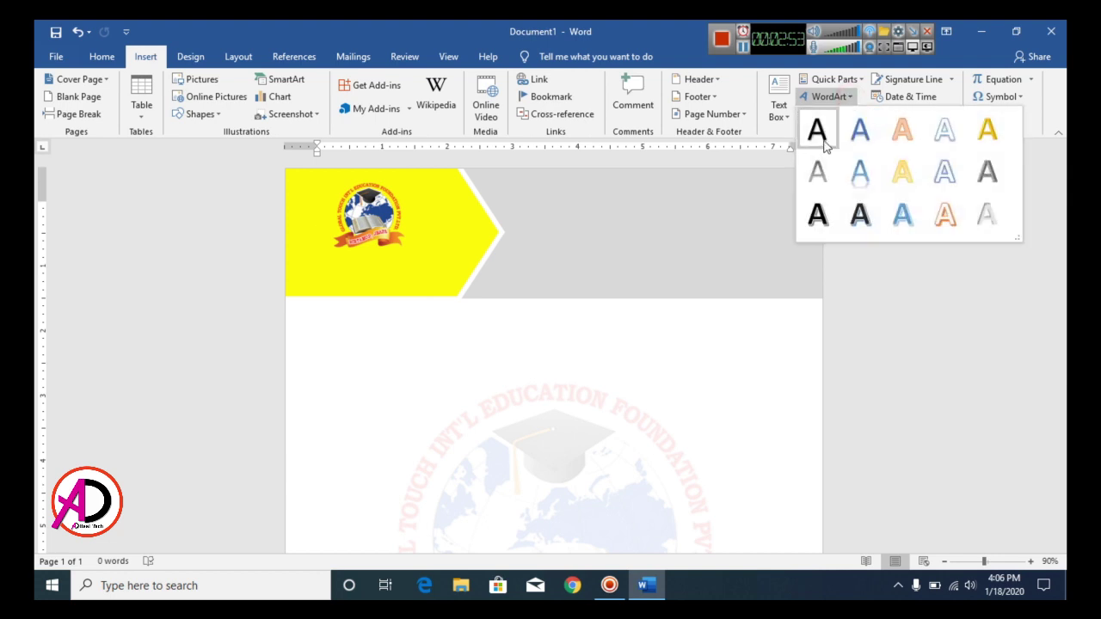
{"action": "left_click", "coordinate": [821, 138]}
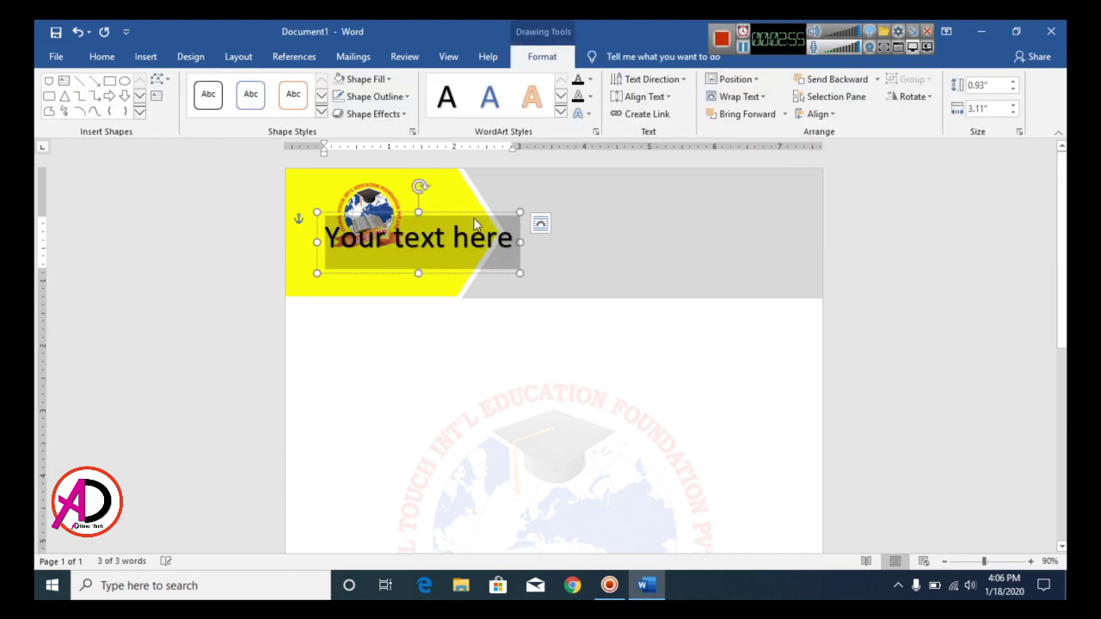
{"action": "left_click_drag", "start_coordinate": [471, 250], "coordinate": [494, 375]}
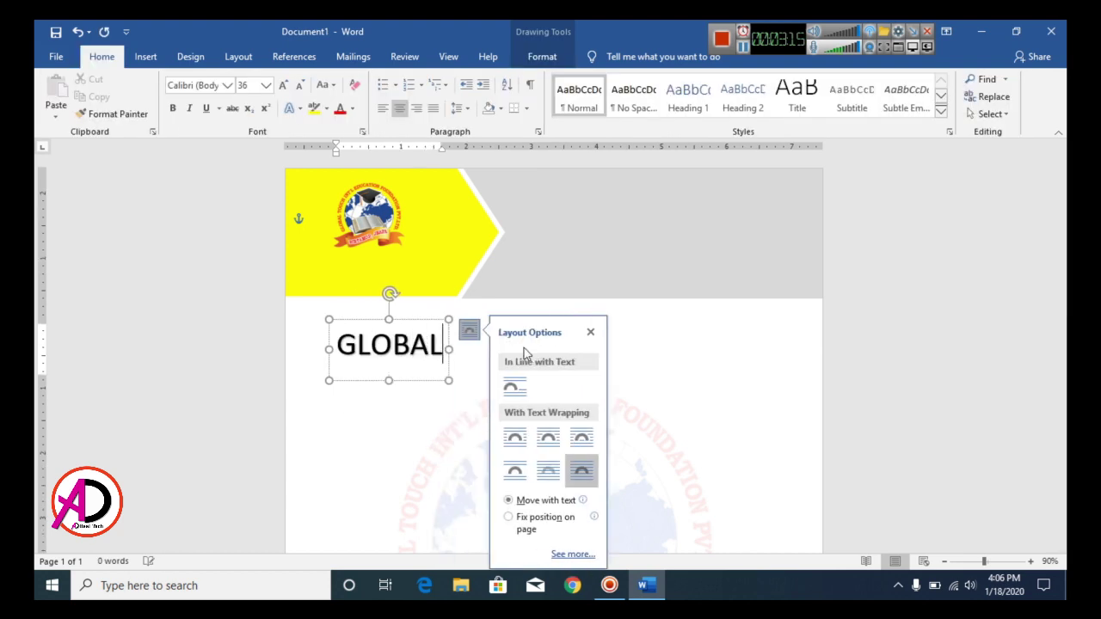
{"action": "type", "text": "TOUCH"}
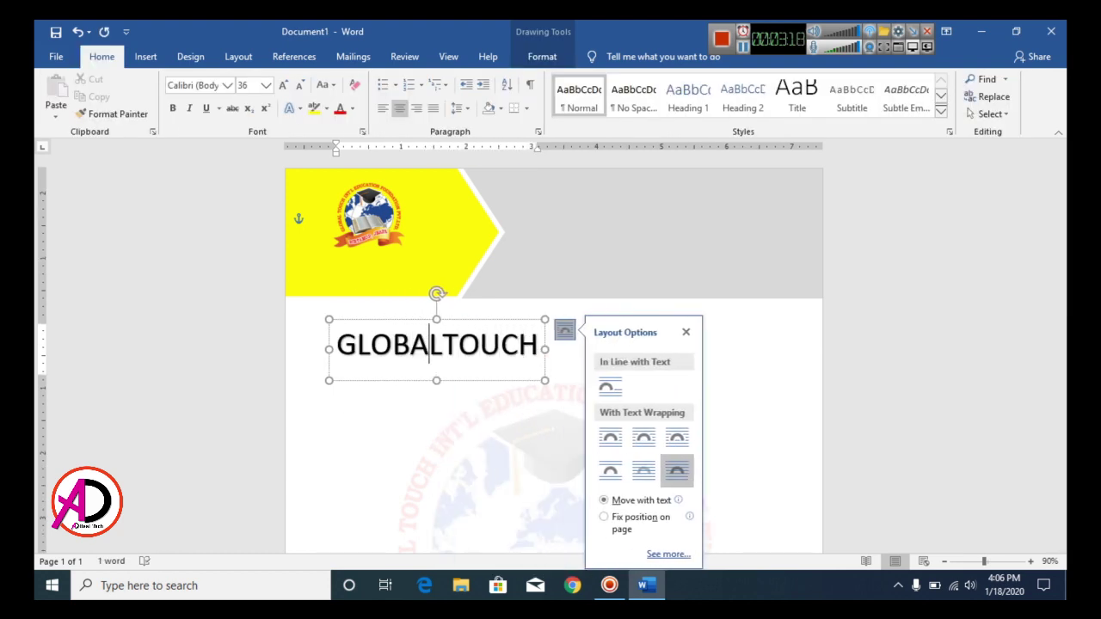
- Format the GLOBAL TOUCH text as 26 pt bold Bahnschrift
{"action": "triple_click", "coordinate": [419, 354]}
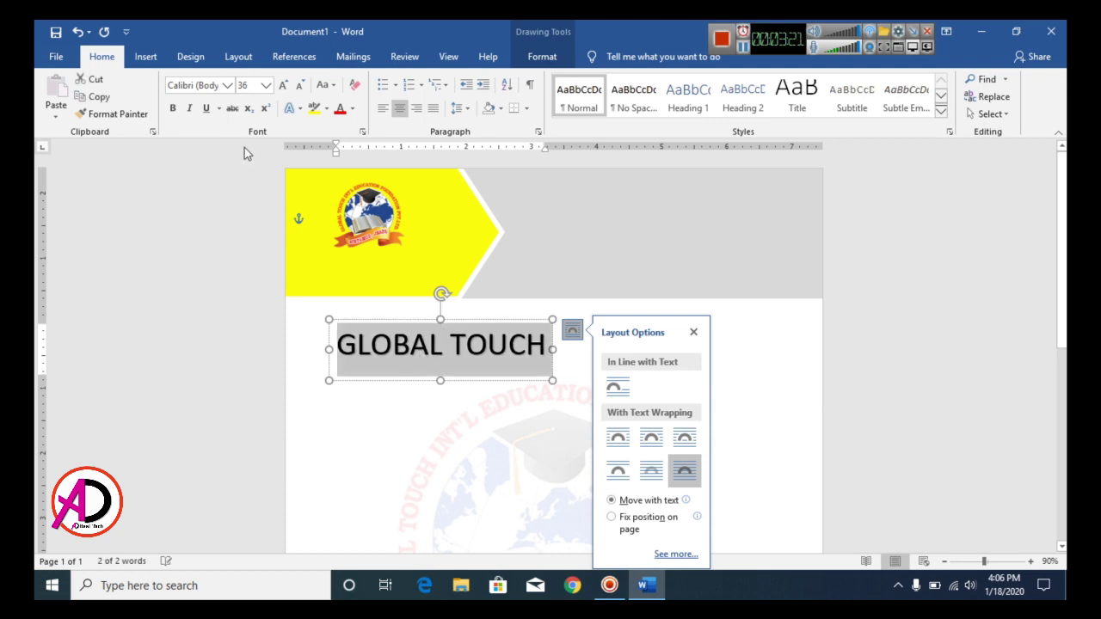
{"action": "left_click", "coordinate": [535, 58]}
{"action": "left_click", "coordinate": [101, 58]}
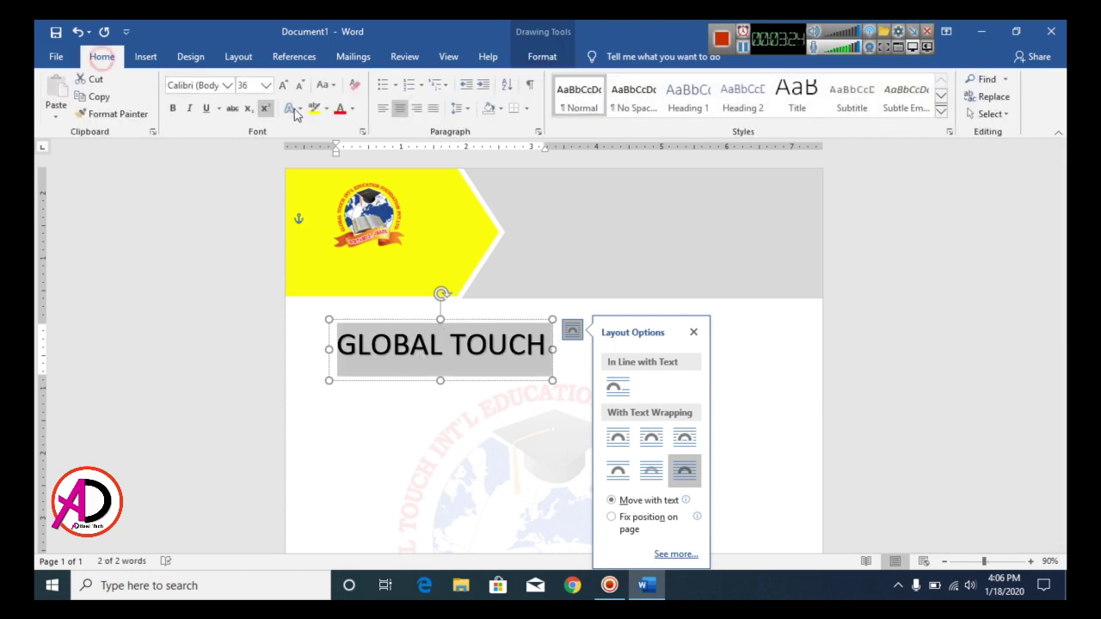
{"action": "left_click", "coordinate": [299, 86]}
{"action": "left_click", "coordinate": [300, 86]}
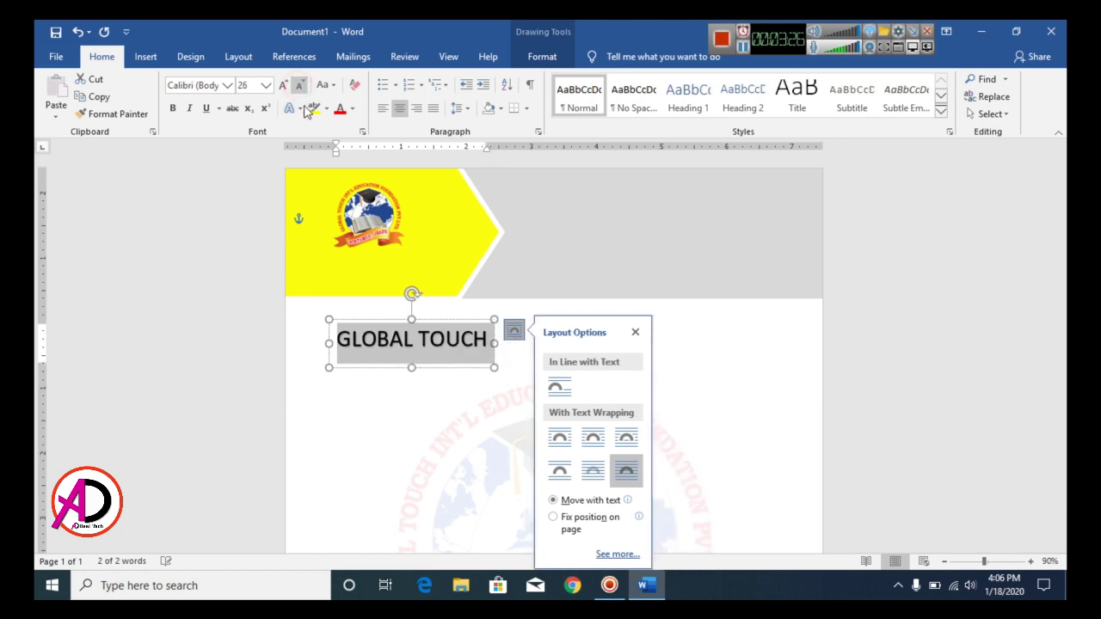
{"action": "left_click", "coordinate": [228, 86]}
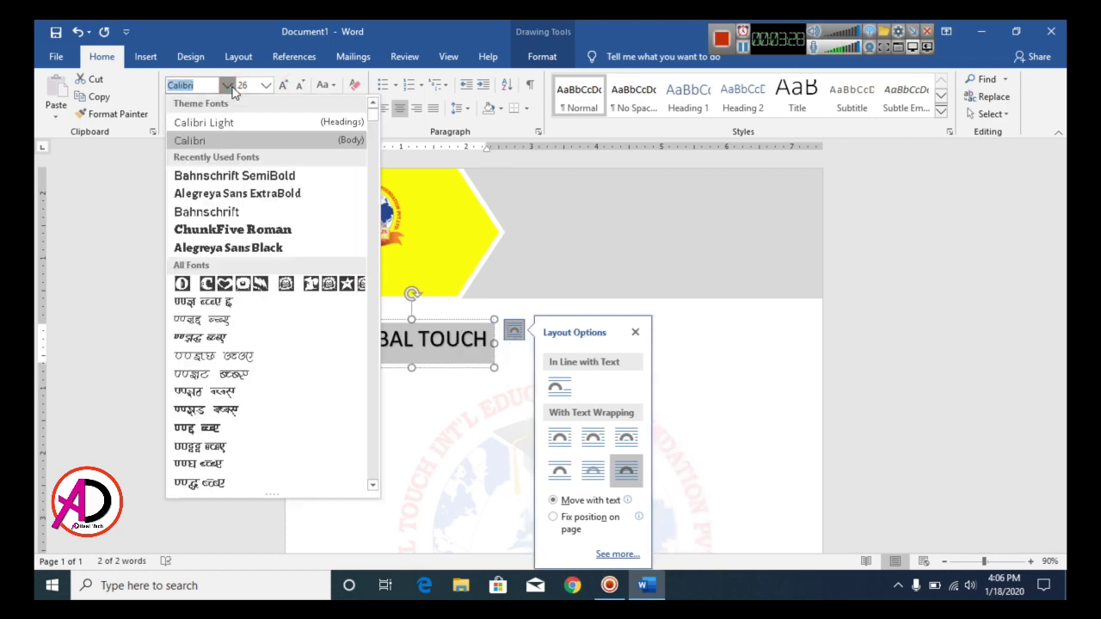
{"action": "left_click", "coordinate": [236, 220]}
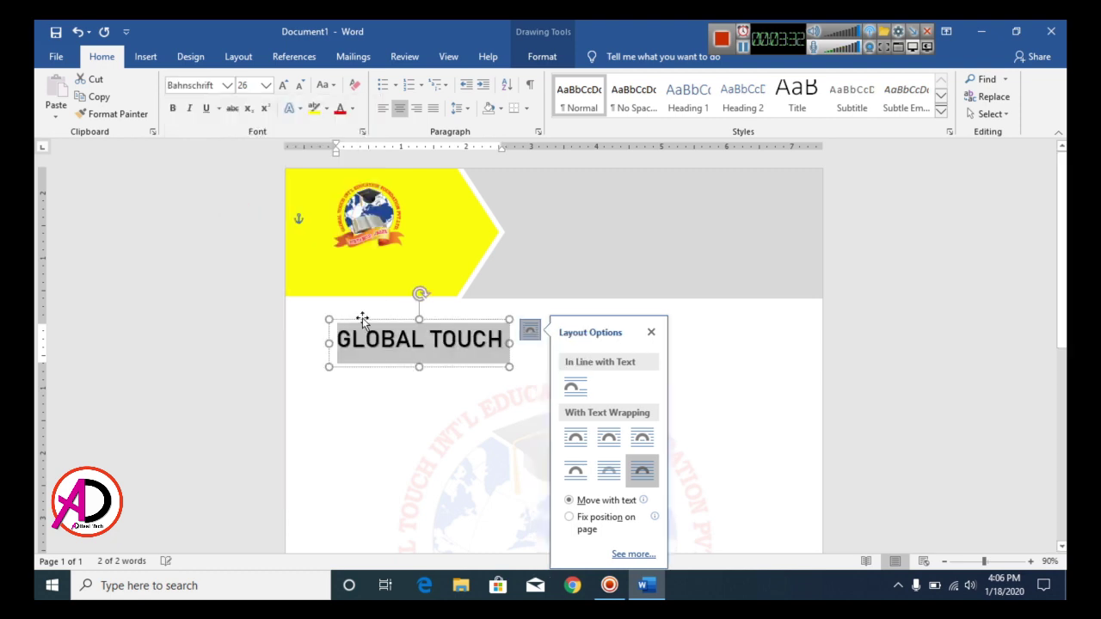
{"action": "left_click", "coordinate": [171, 108]}
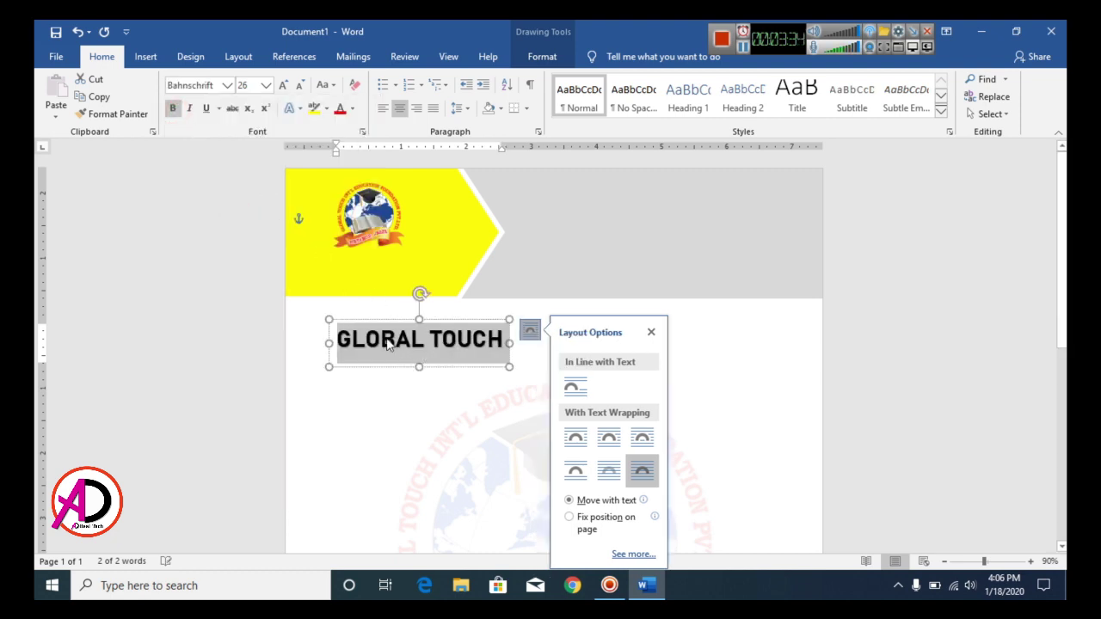
- Move the GLOBAL TOUCH text onto the yellow shape under the logo and reduce it to 22 pt
{"action": "left_click_drag", "start_coordinate": [384, 322], "coordinate": [347, 247]}
{"action": "key", "text": "ctrl+bracketleft"}
{"action": "key", "text": "ctrl+bracketleft"}
{"action": "key", "text": "ctrl+bracketleft"}
{"action": "key", "text": "ctrl+bracketleft"}
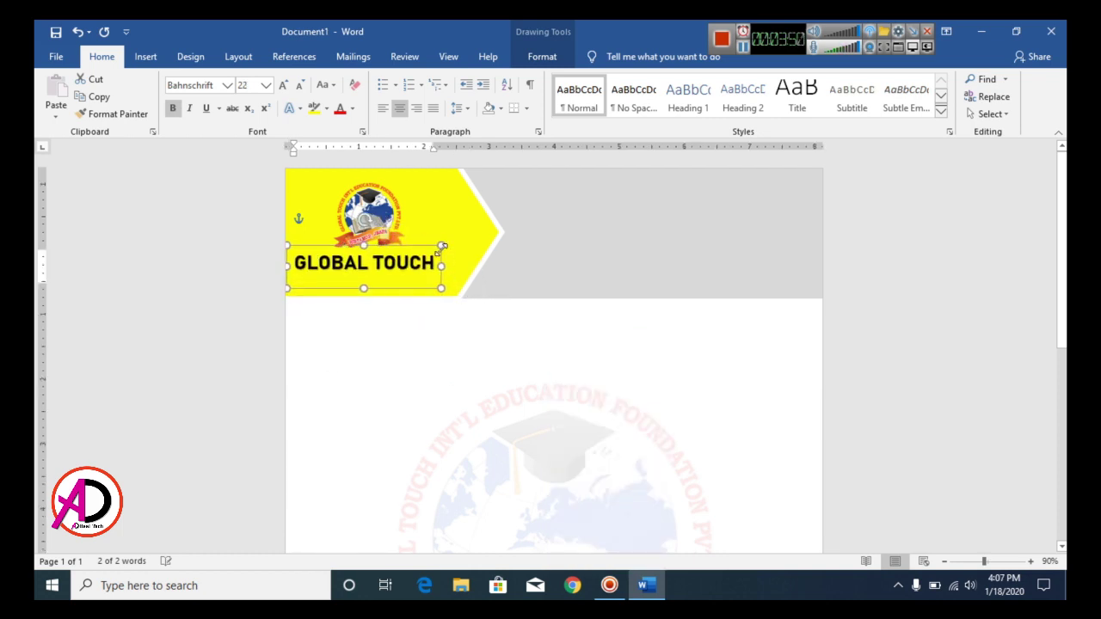
- Nudge the GLOBAL TOUCH text slightly right and up so it sits centered beneath the logo
{"action": "key", "text": "ctrl+Right"}
{"action": "key", "text": "ctrl+Right"}
{"action": "key", "text": "ctrl+Right"}
{"action": "key", "text": "ctrl+Right"}
{"action": "key", "text": "ctrl+Right"}
{"action": "key", "text": "ctrl+Right"}
{"action": "key", "text": "ctrl+Right"}
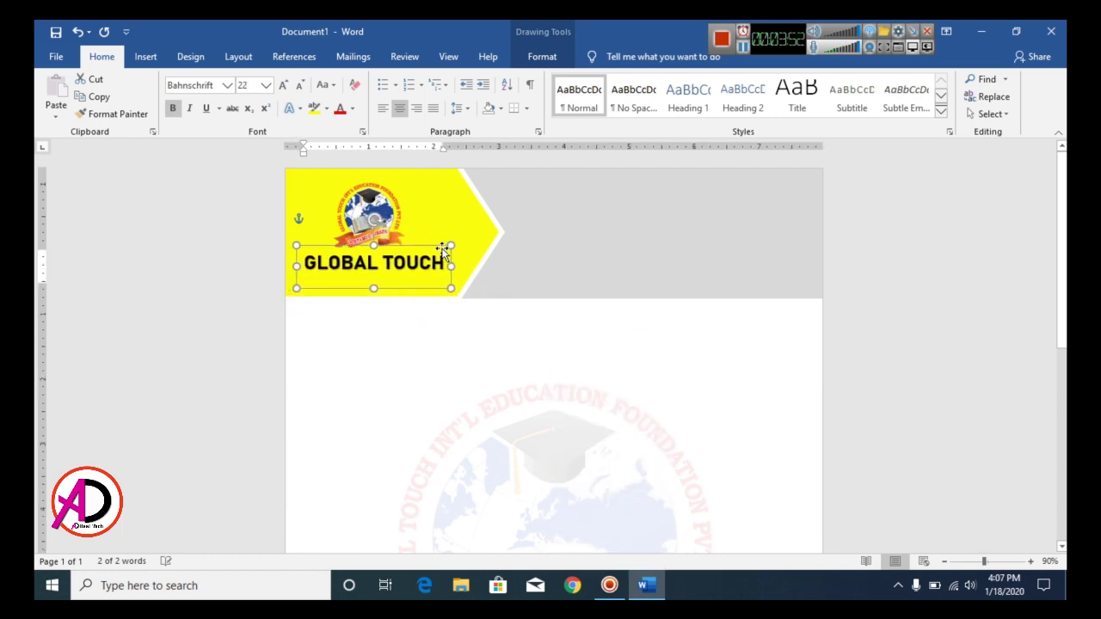
{"action": "key", "text": "ctrl+Up"}
{"action": "key", "text": "ctrl+Up"}
{"action": "key", "text": "ctrl+Up"}
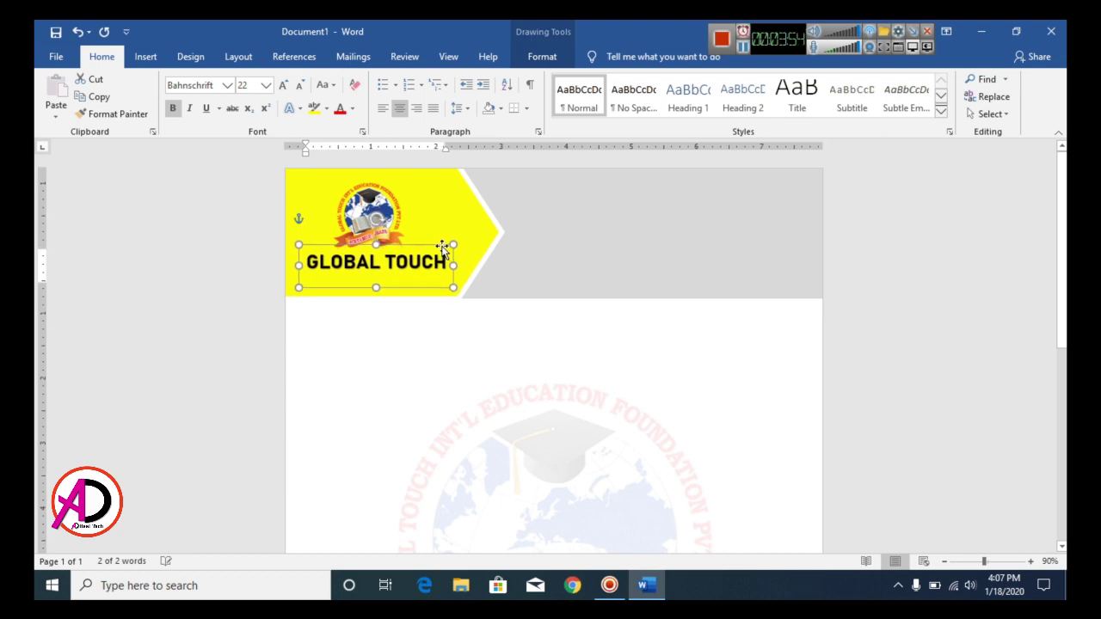
{"action": "left_click", "coordinate": [554, 355]}
- Add a second plain black WordArt below the header with the text "INT'L EDUCATION FOUNDATION PVT.LTD"
{"action": "left_click", "coordinate": [146, 59]}
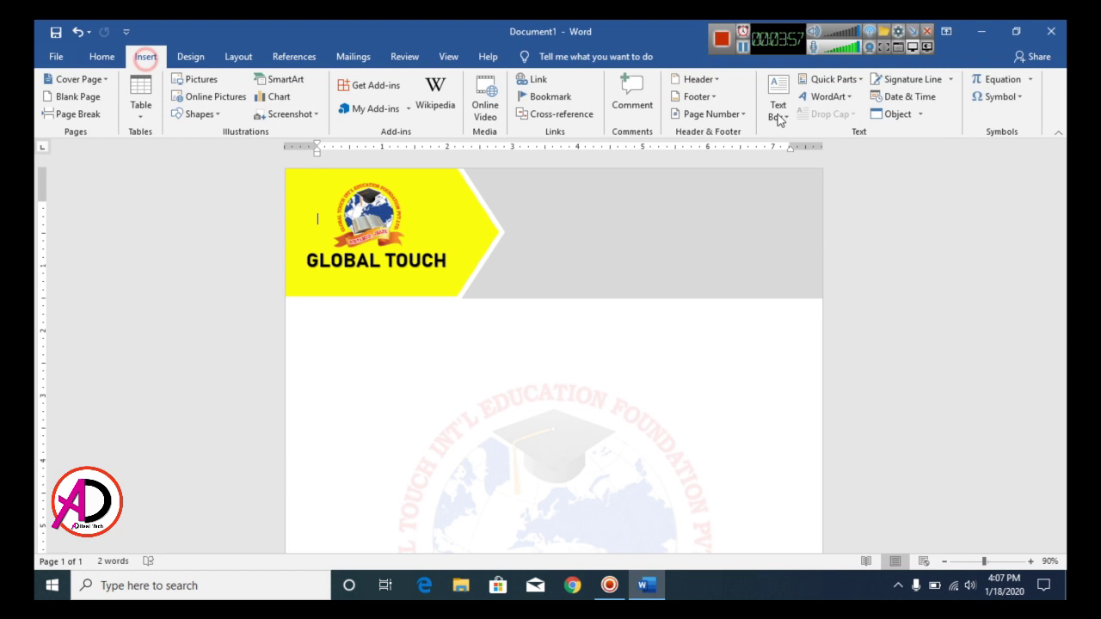
{"action": "left_click", "coordinate": [828, 96]}
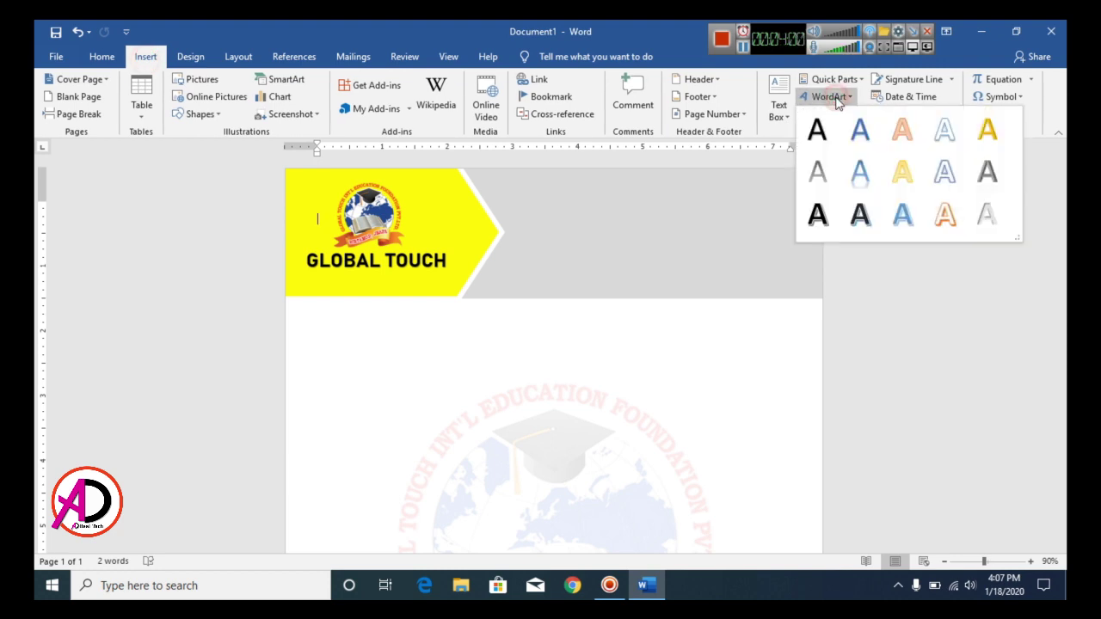
{"action": "left_click", "coordinate": [816, 130]}
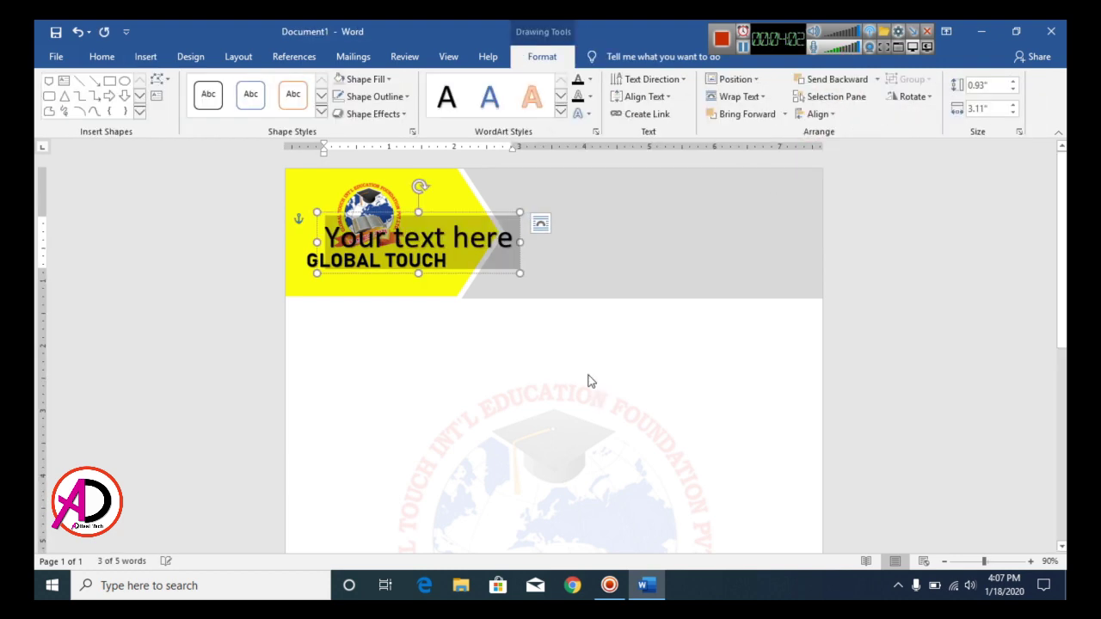
{"action": "left_click_drag", "start_coordinate": [498, 214], "coordinate": [566, 332]}
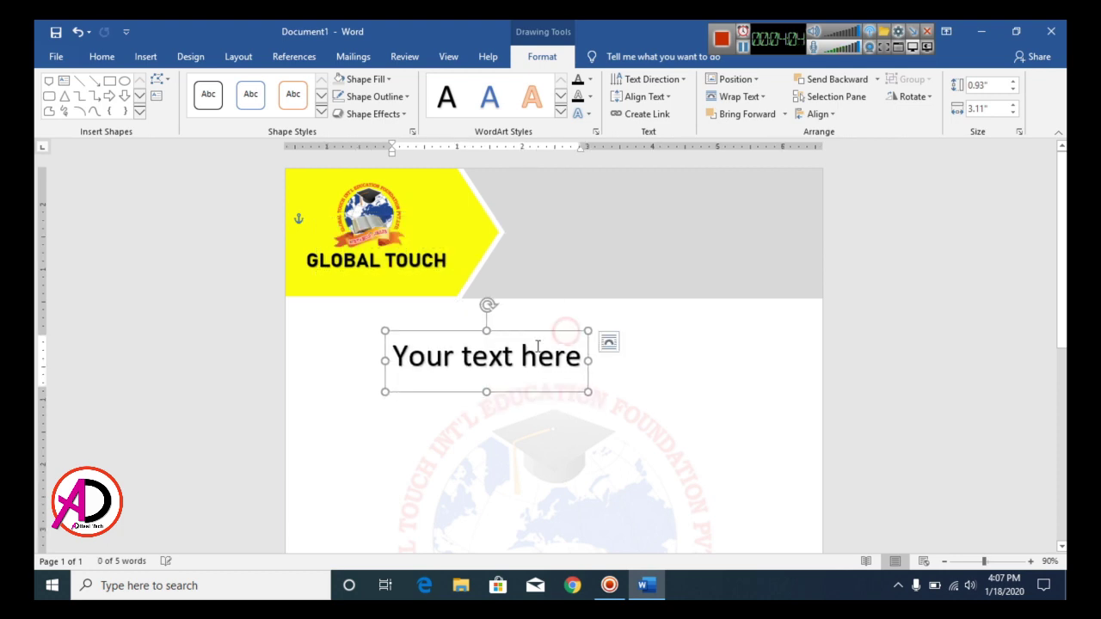
{"action": "triple_click", "coordinate": [529, 345]}
{"action": "type", "text": "IN"}
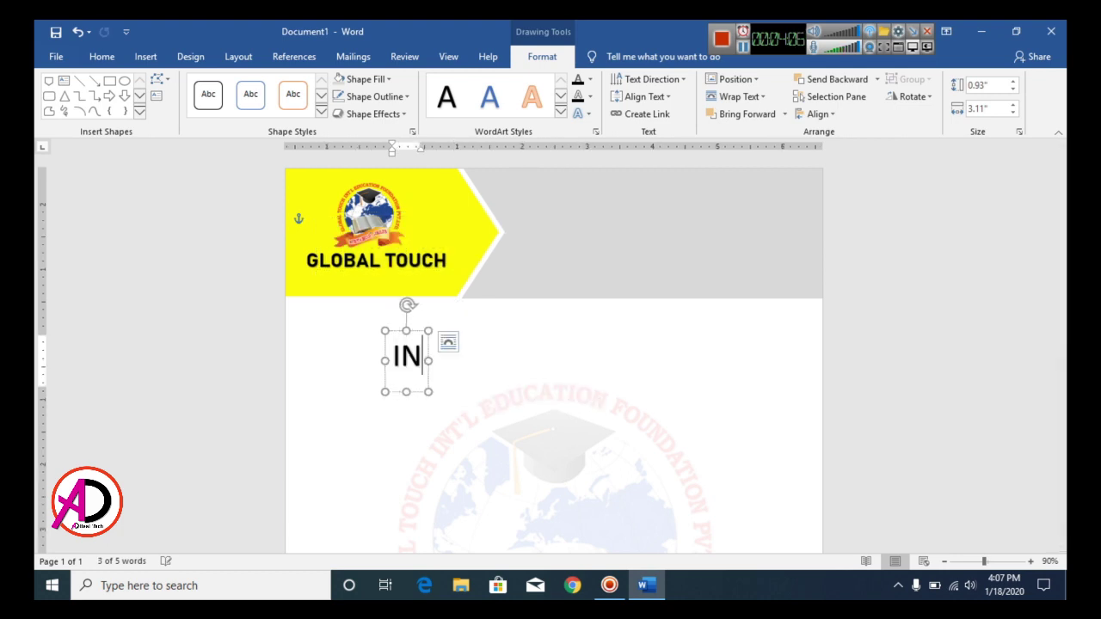
{"action": "type", "text": "T"}
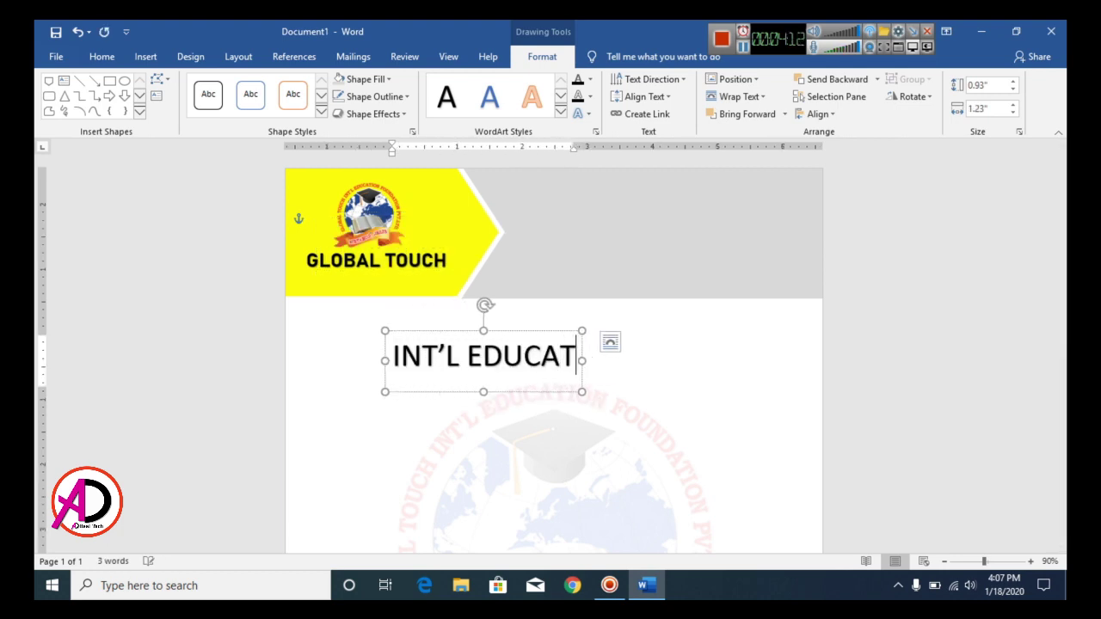
{"action": "type", "text": "'L EDUCATION FOUNDATION FOUNDATION"}
{"action": "key", "text": "Return"}
{"action": "type", "text": "PVT.LTD"}
- Format the INT'L EDUCATION FOUNDATION PVT.LTD text as 16 pt bold Bahnschrift SemiBold
{"action": "key", "text": "ctrl+a"}
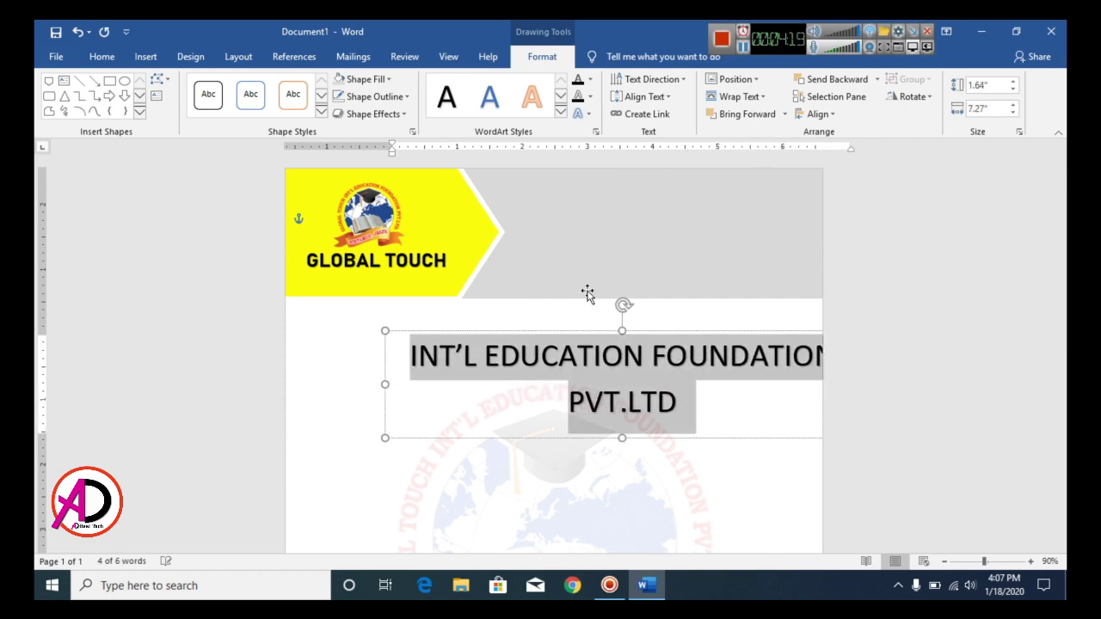
{"action": "left_click", "coordinate": [101, 56]}
{"action": "left_click", "coordinate": [293, 87]}
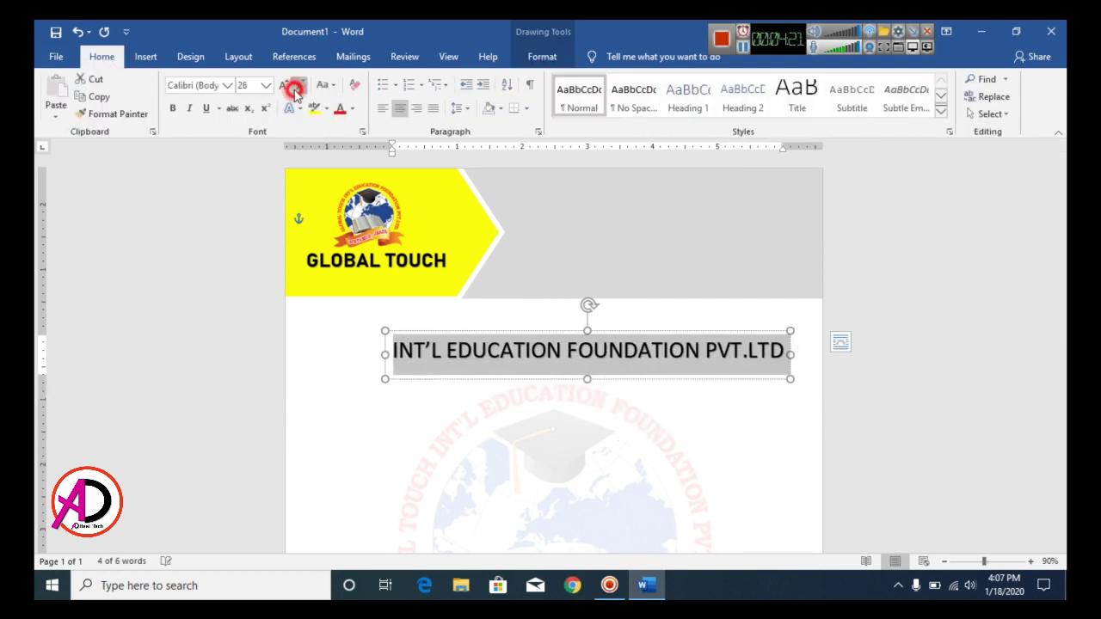
{"action": "left_click", "coordinate": [292, 87]}
{"action": "left_click", "coordinate": [293, 86]}
{"action": "left_click", "coordinate": [293, 87]}
{"action": "left_click", "coordinate": [292, 87]}
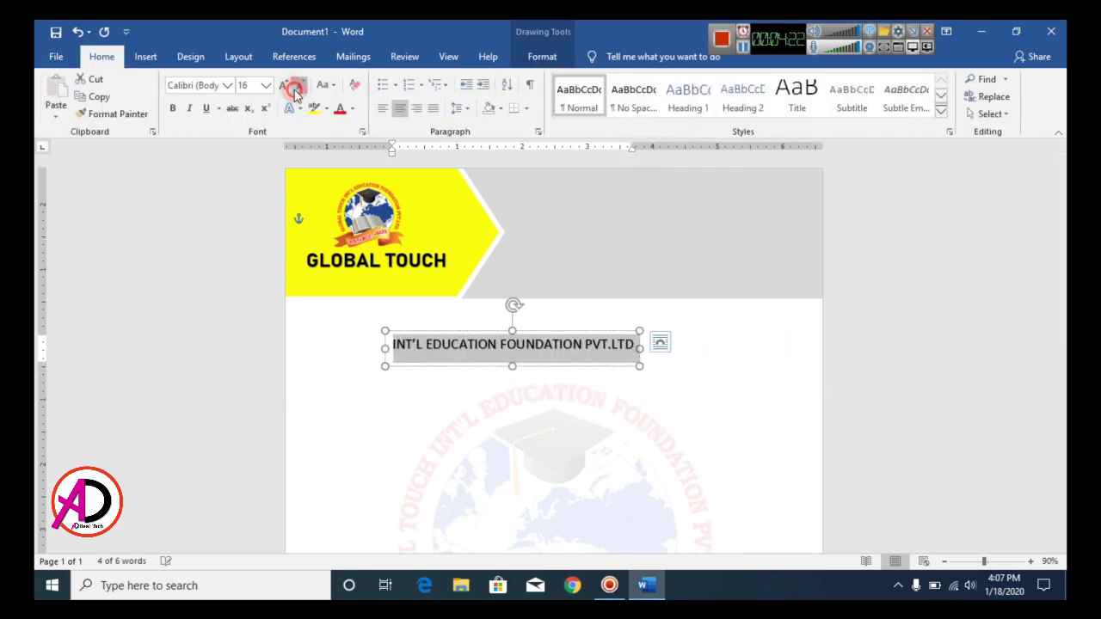
{"action": "left_click", "coordinate": [172, 107]}
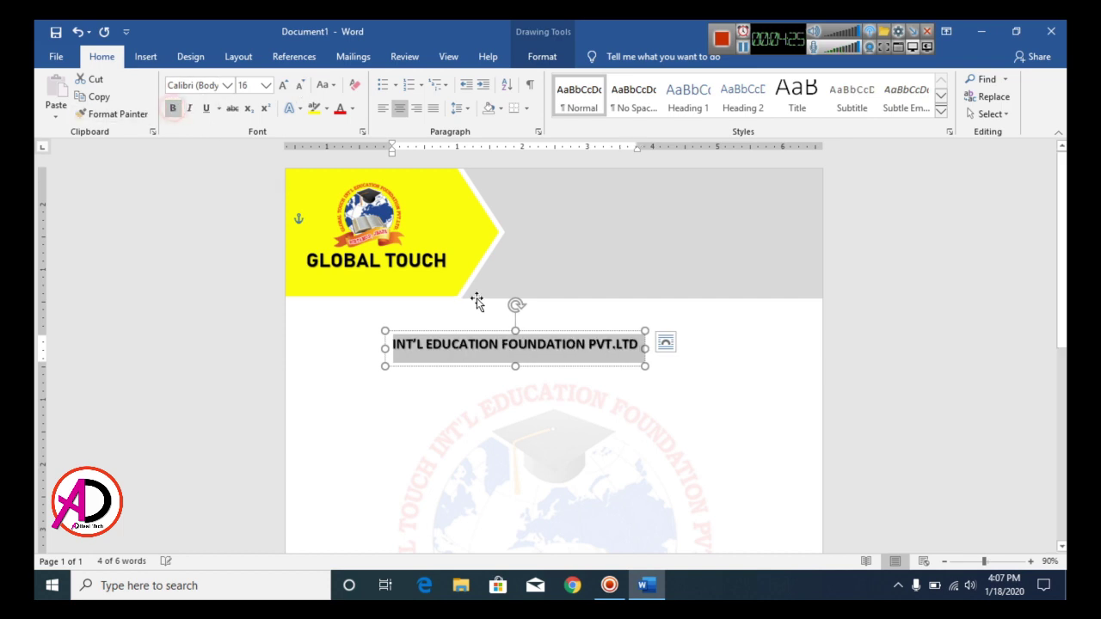
{"action": "left_click", "coordinate": [227, 85]}
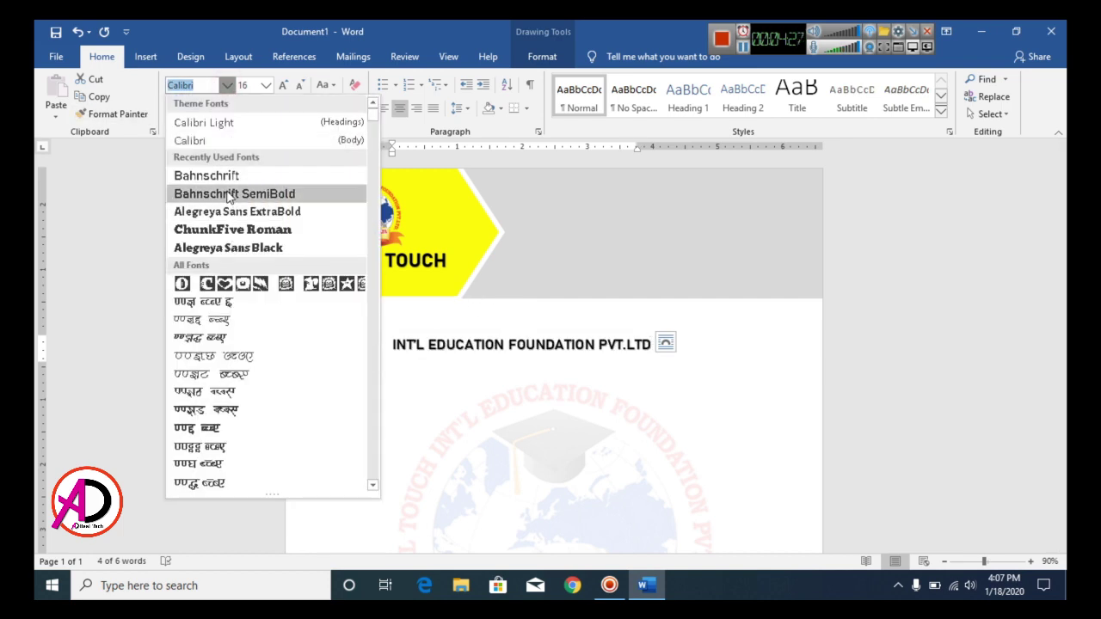
{"action": "left_click", "coordinate": [230, 195]}
- Move the INT'L EDUCATION FOUNDATION PVT.LTD text directly beneath GLOBAL TOUCH on the yellow shape and reduce it to 10 pt
{"action": "left_click_drag", "start_coordinate": [461, 337], "coordinate": [390, 276]}
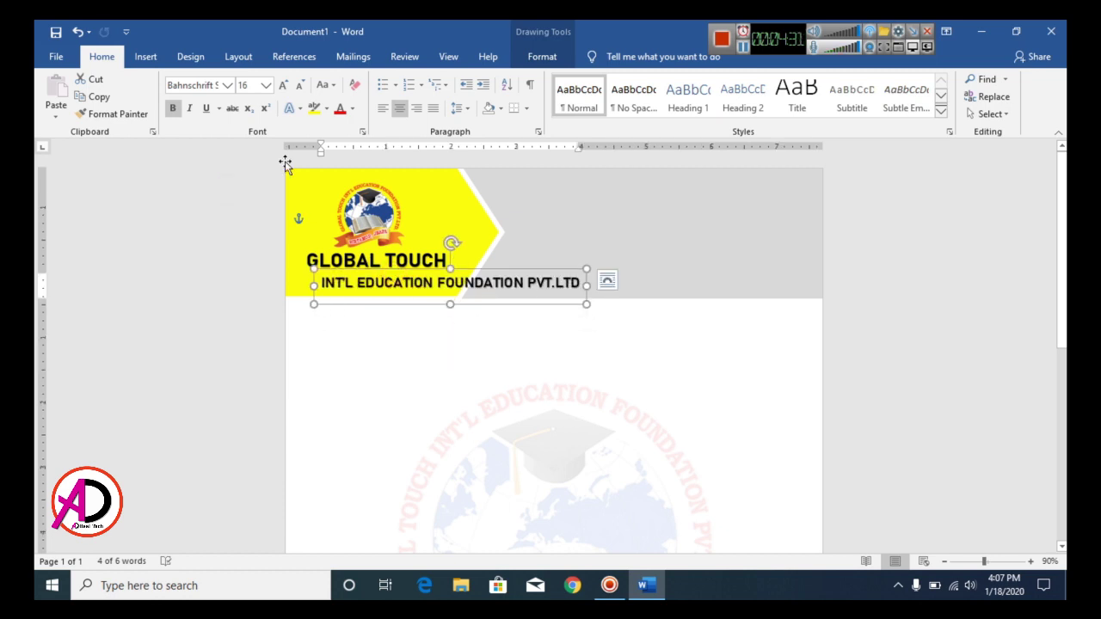
{"action": "left_click", "coordinate": [607, 280]}
{"action": "left_click", "coordinate": [299, 84]}
{"action": "left_click", "coordinate": [299, 84]}
{"action": "left_click", "coordinate": [299, 85]}
{"action": "left_click", "coordinate": [299, 84]}
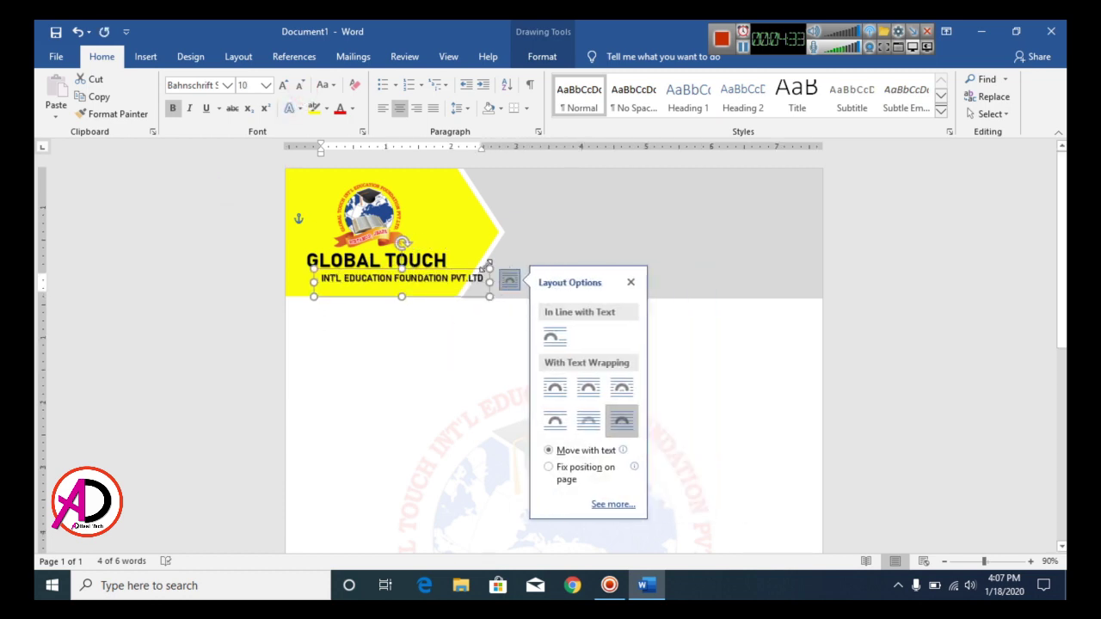
{"action": "left_click_drag", "start_coordinate": [467, 269], "coordinate": [444, 261]}
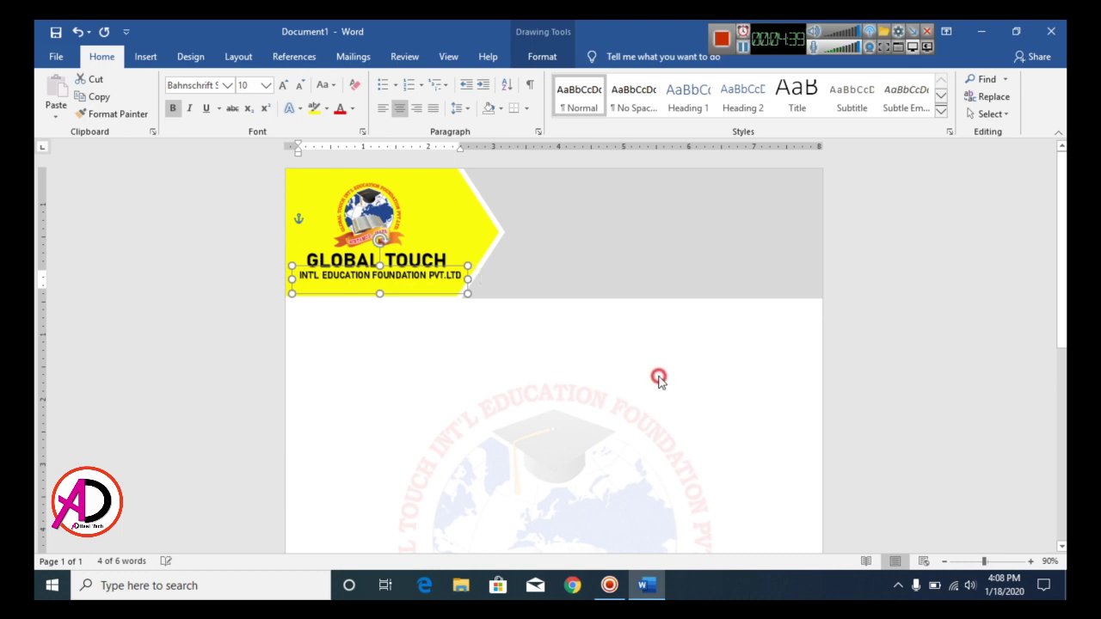
{"action": "left_click", "coordinate": [658, 381]}
- Draw an isosceles triangle about 0.5" high and 0.43" wide on the gray header area and flip it vertically
{"action": "scroll", "coordinate": [668, 438], "scroll_direction": "up", "scroll_amount": 10}
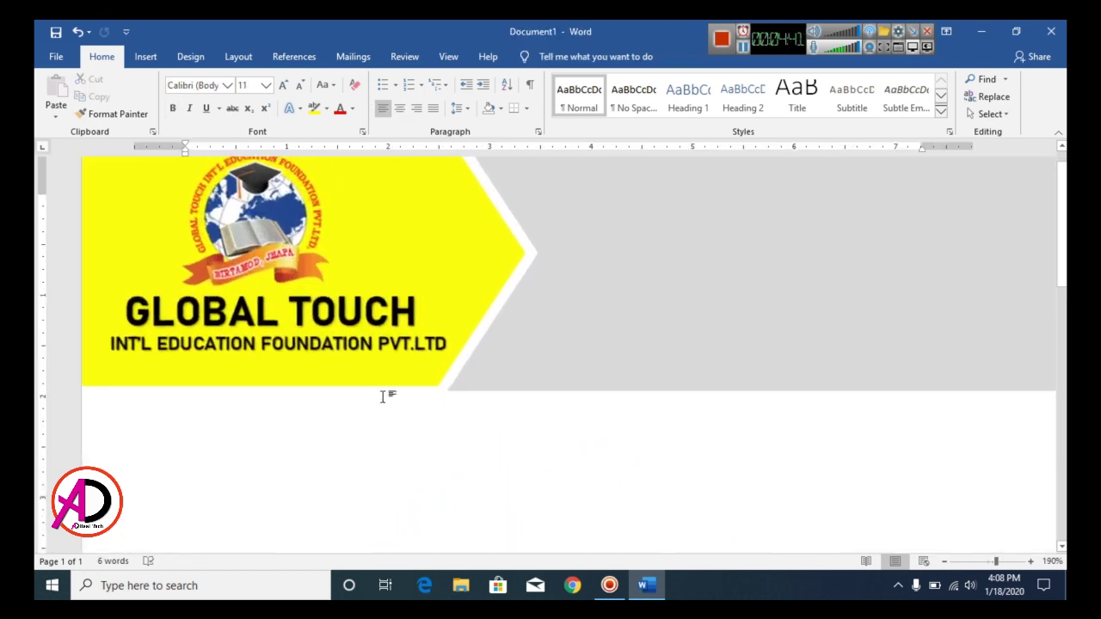
{"action": "scroll", "coordinate": [383, 397], "scroll_direction": "up", "scroll_amount": 3}
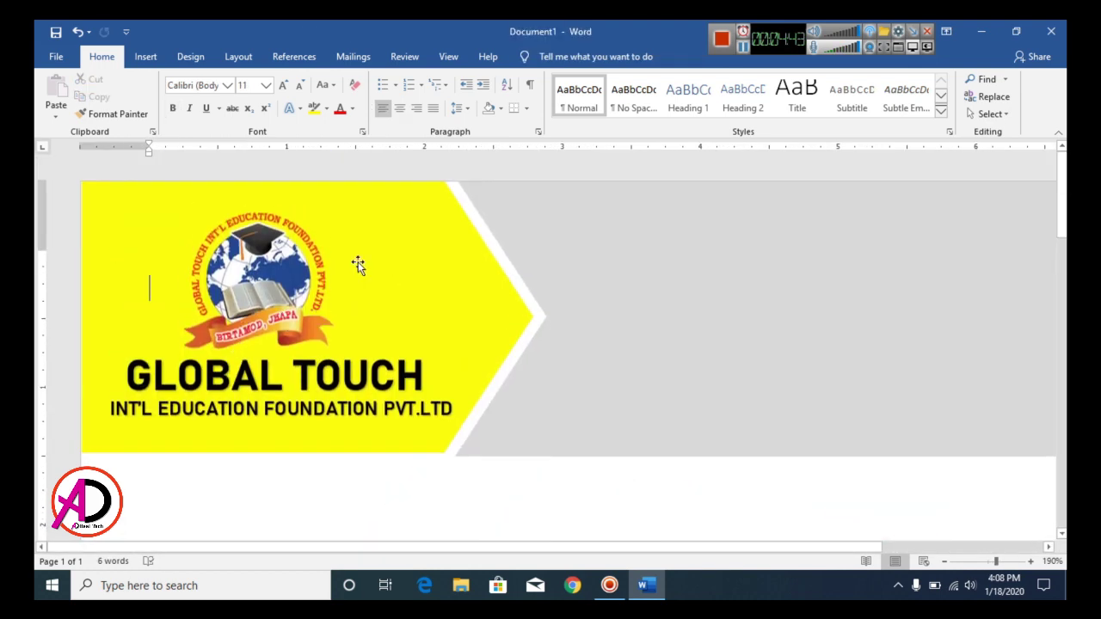
{"action": "scroll", "coordinate": [606, 437], "scroll_direction": "down", "scroll_amount": 9}
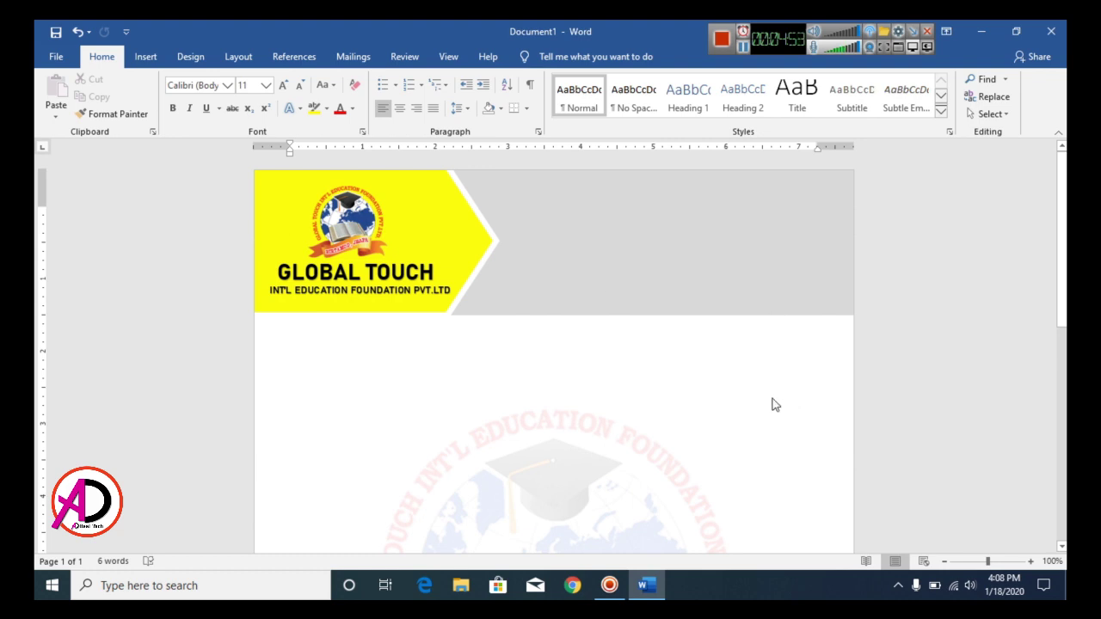
{"action": "left_click", "coordinate": [146, 58]}
{"action": "left_click", "coordinate": [205, 118]}
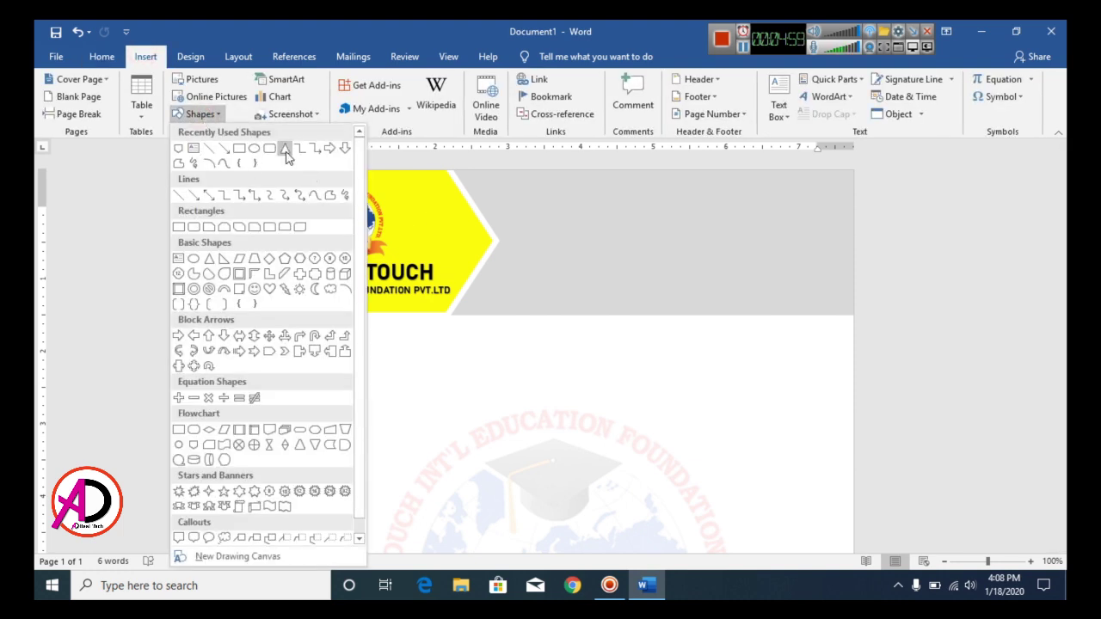
{"action": "left_click", "coordinate": [286, 150]}
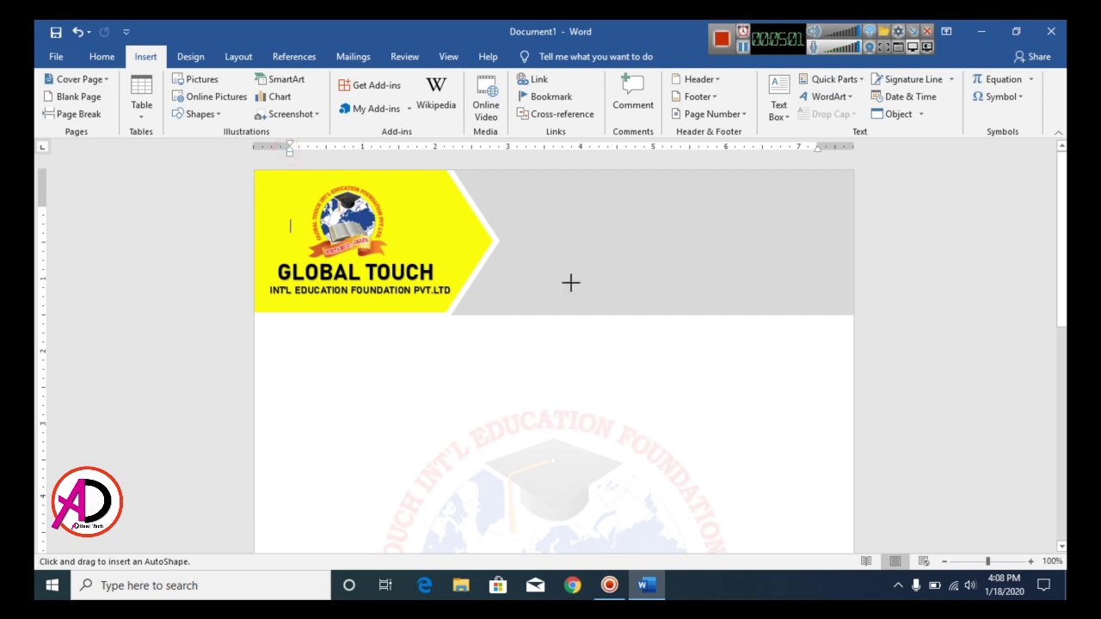
{"action": "left_click_drag", "start_coordinate": [565, 253], "coordinate": [600, 291]}
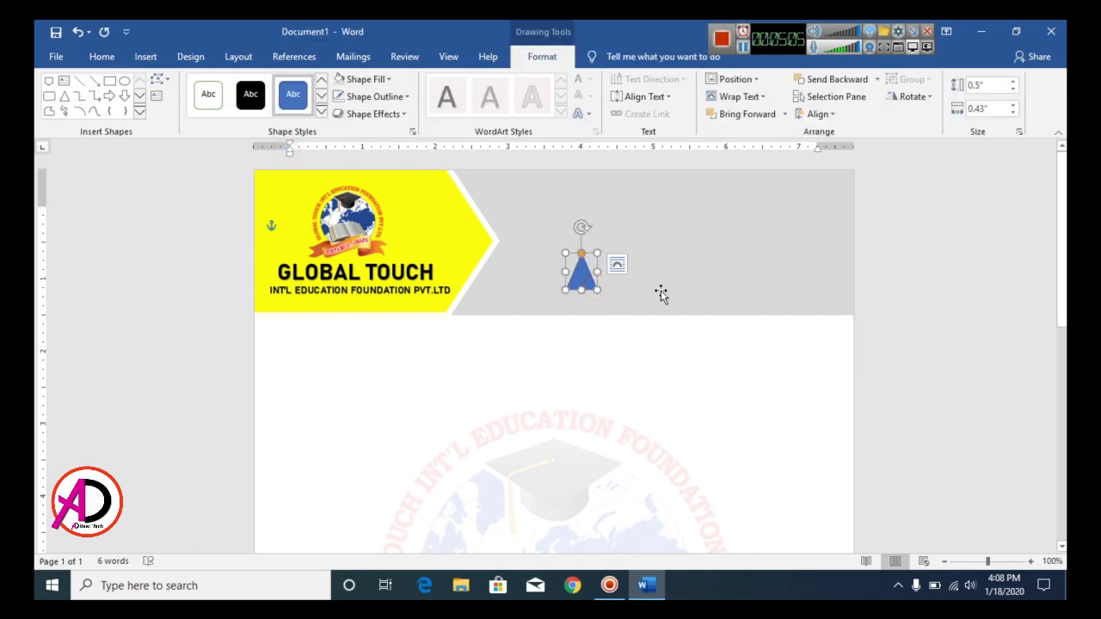
{"action": "left_click", "coordinate": [912, 96]}
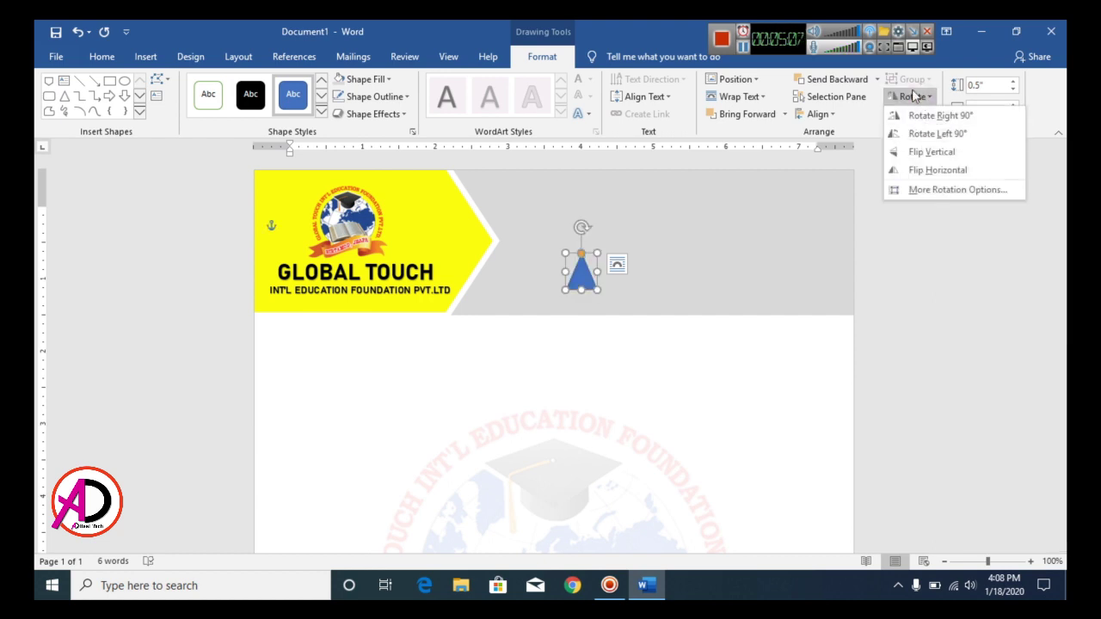
{"action": "left_click", "coordinate": [923, 157]}
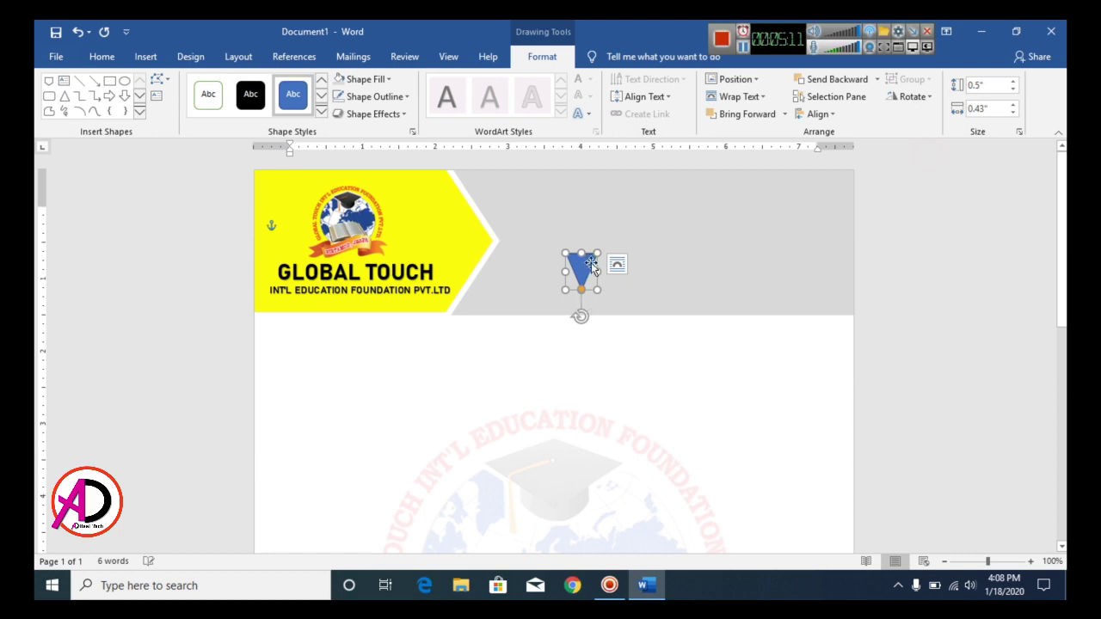
- Move the triangle to the header's upper edge beside the white border and shift its tip right to follow the border's slant
{"action": "scroll", "coordinate": [614, 343], "scroll_direction": "up", "scroll_amount": 10}
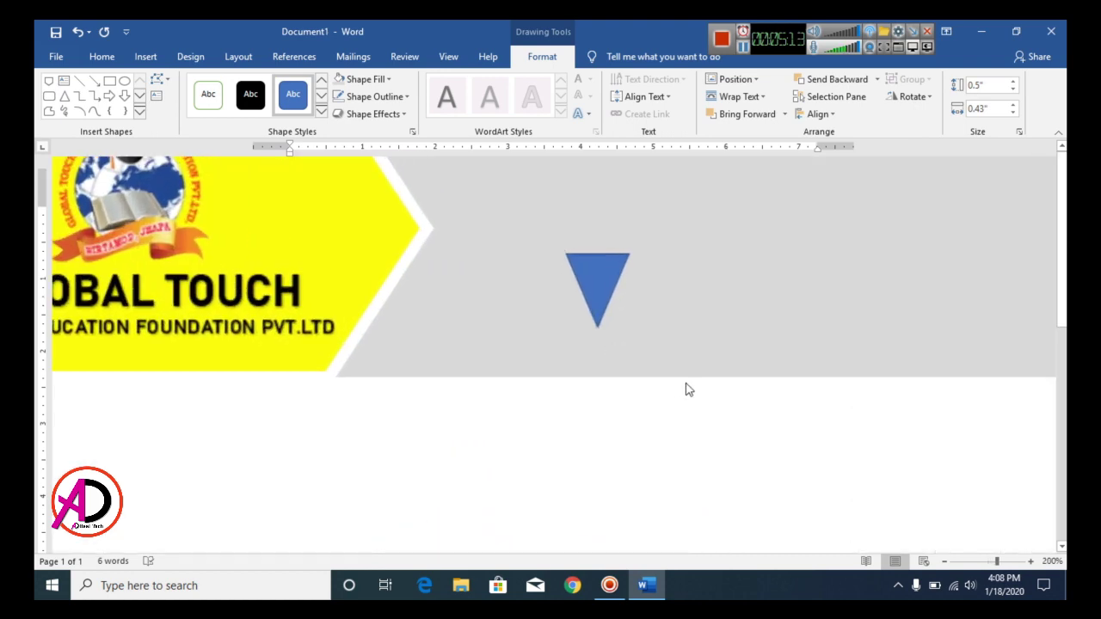
{"action": "left_click_drag", "start_coordinate": [616, 368], "coordinate": [384, 201]}
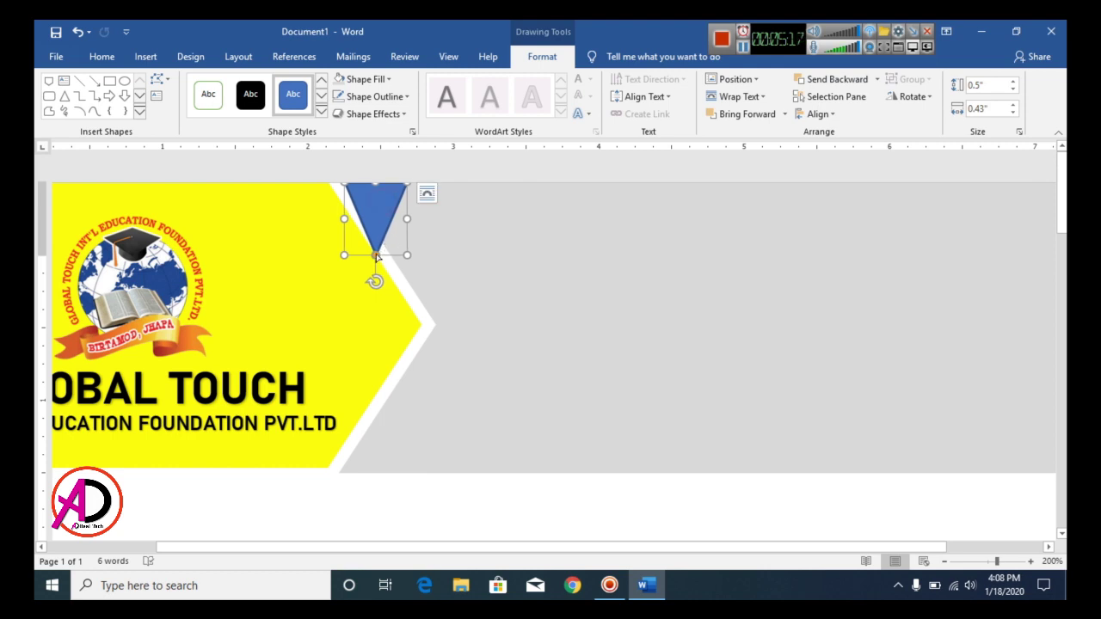
{"action": "left_click_drag", "start_coordinate": [375, 256], "coordinate": [392, 255]}
- Fill the triangle with dark orange and remove its outline
{"action": "left_click", "coordinate": [366, 78]}
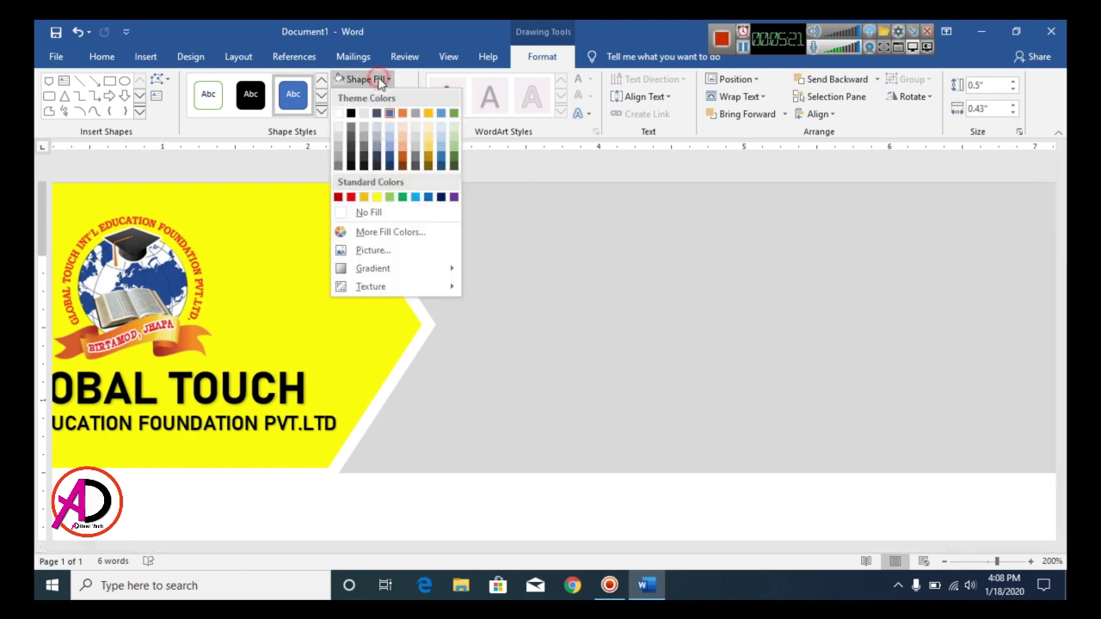
{"action": "left_click", "coordinate": [403, 156]}
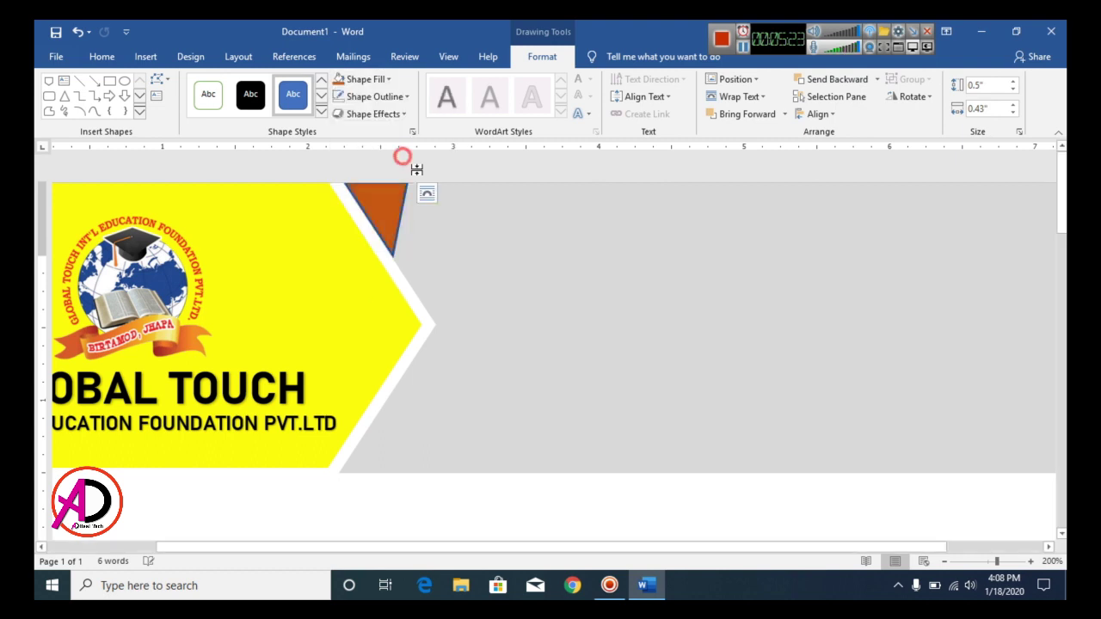
{"action": "left_click", "coordinate": [374, 99]}
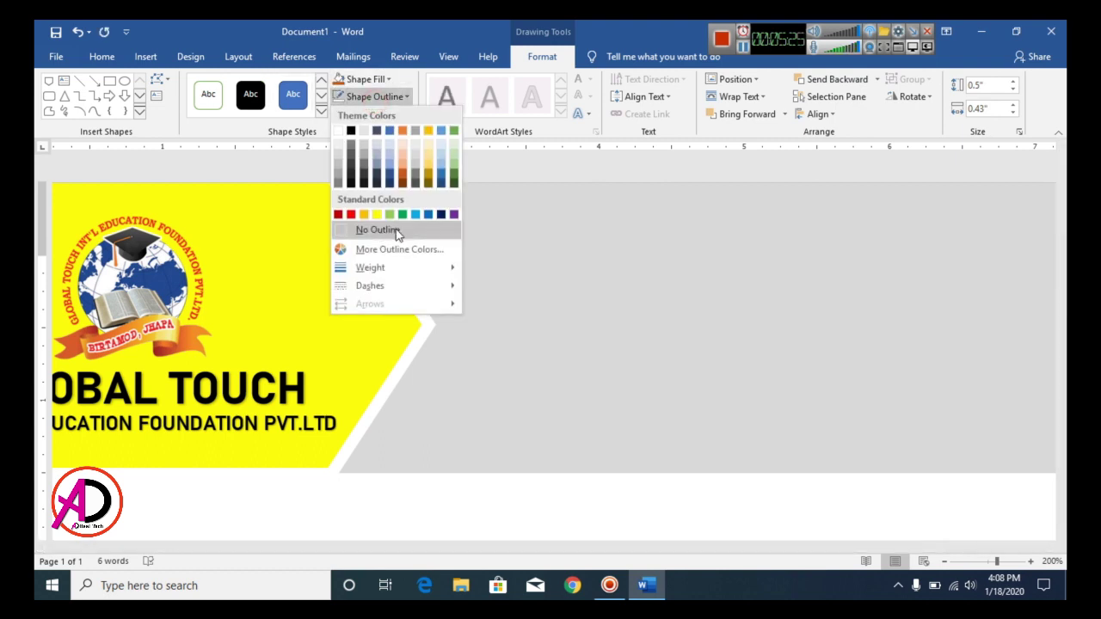
{"action": "left_click", "coordinate": [378, 229]}
{"action": "left_click", "coordinate": [716, 532]}
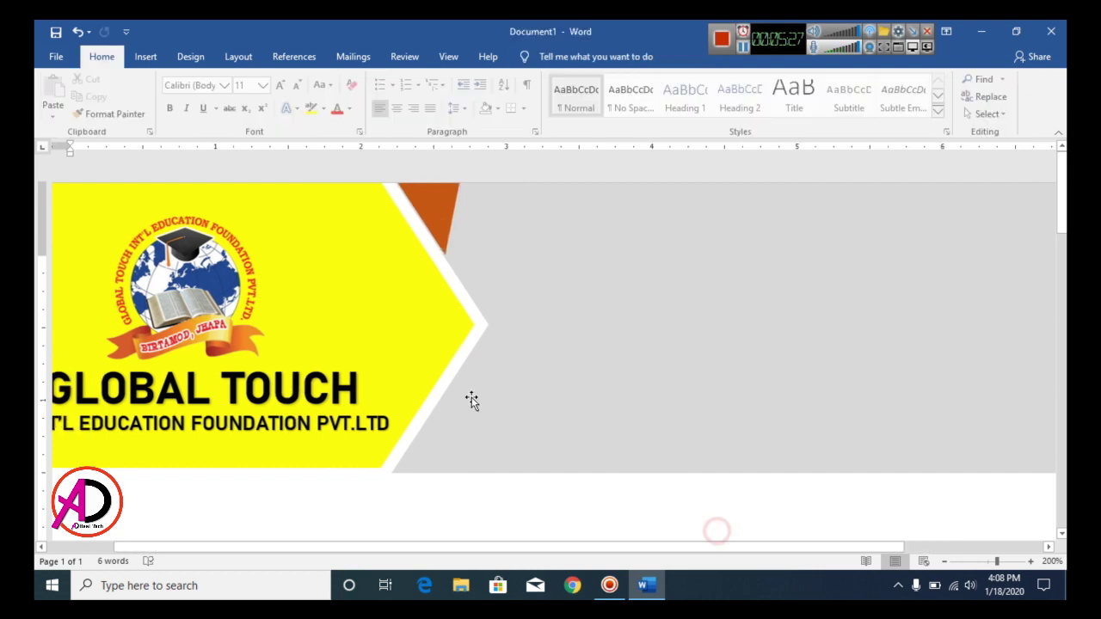
- Duplicate the orange triangle and place the copy on the open gray area of the header
{"action": "left_click", "coordinate": [423, 201]}
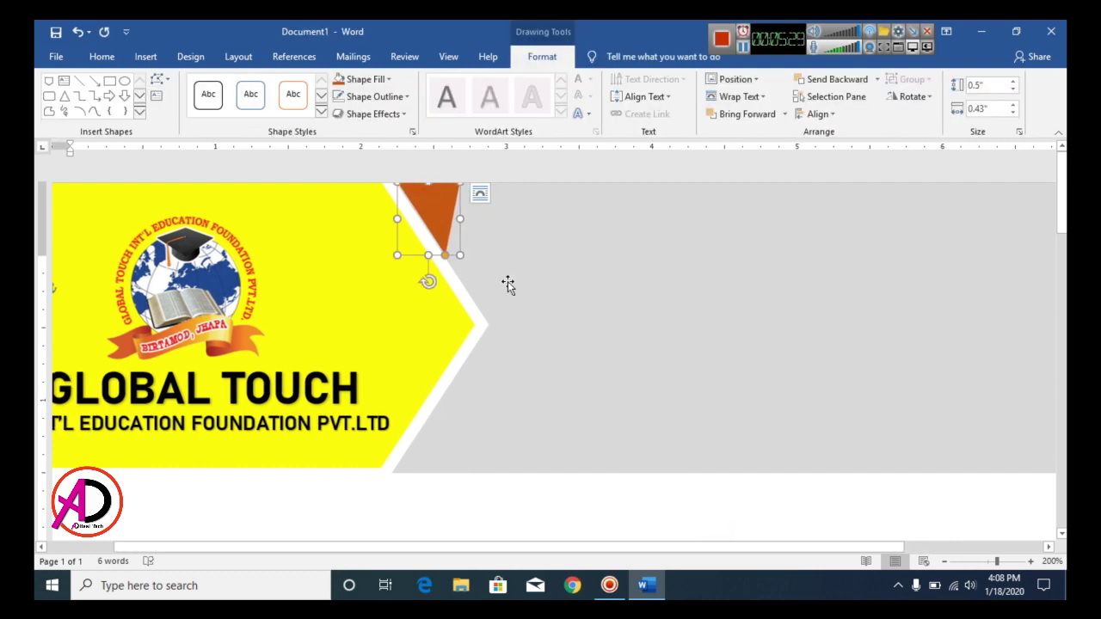
{"action": "left_click", "coordinate": [581, 497]}
{"action": "left_click", "coordinate": [412, 200]}
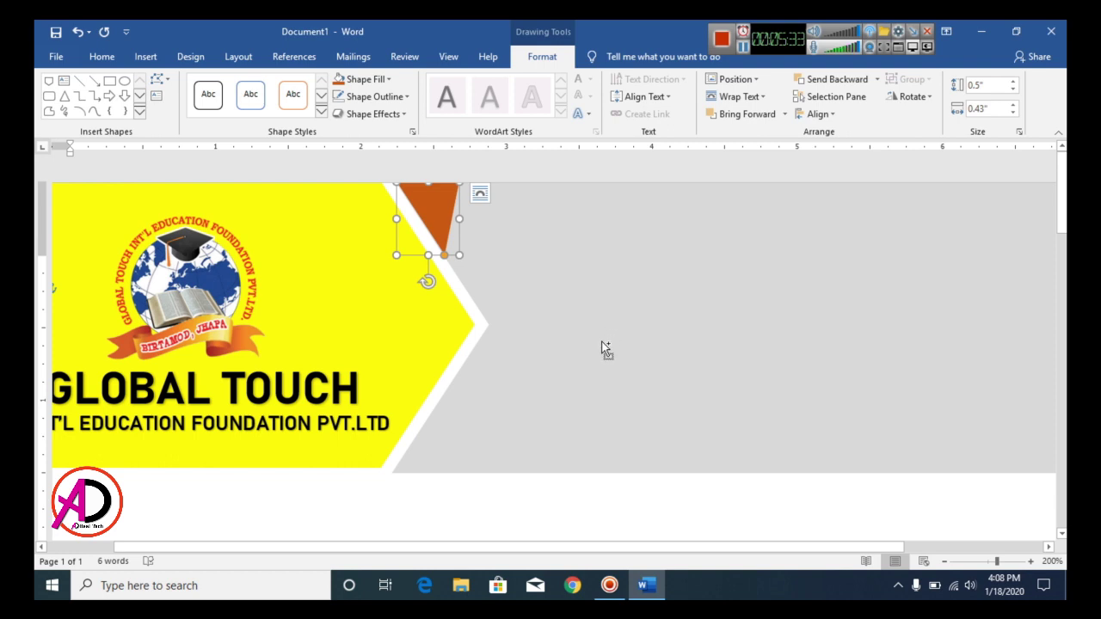
{"action": "key", "text": "ctrl+d"}
{"action": "left_click_drag", "start_coordinate": [460, 234], "coordinate": [632, 265]}
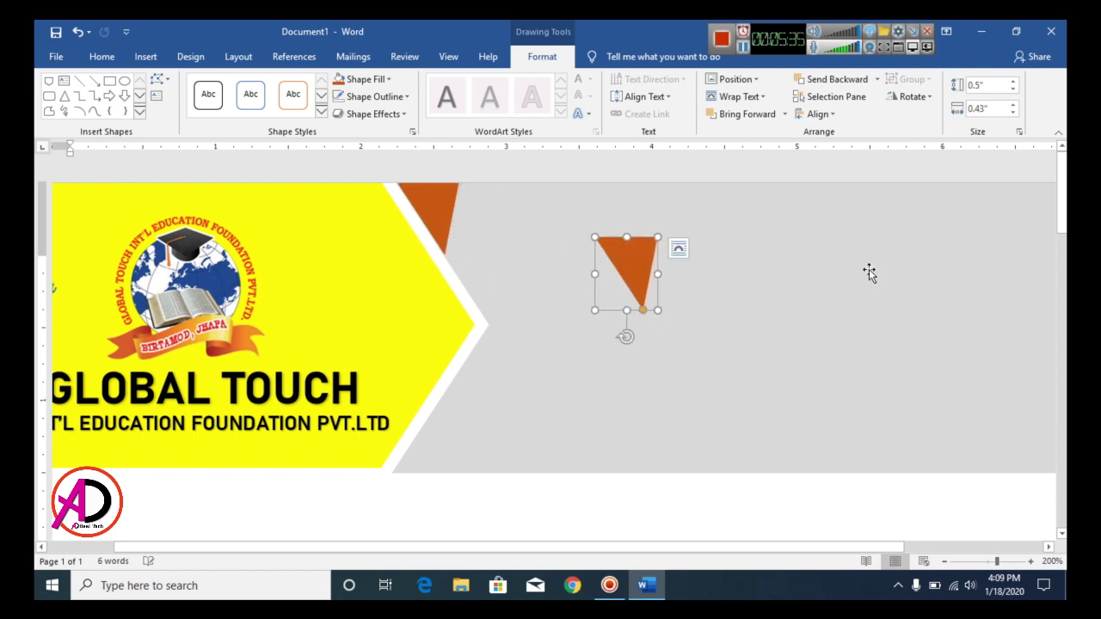
- Flip the triangle copy vertically and move it to the header's lower edge against the white border
{"action": "left_click", "coordinate": [912, 96]}
{"action": "left_click", "coordinate": [923, 153]}
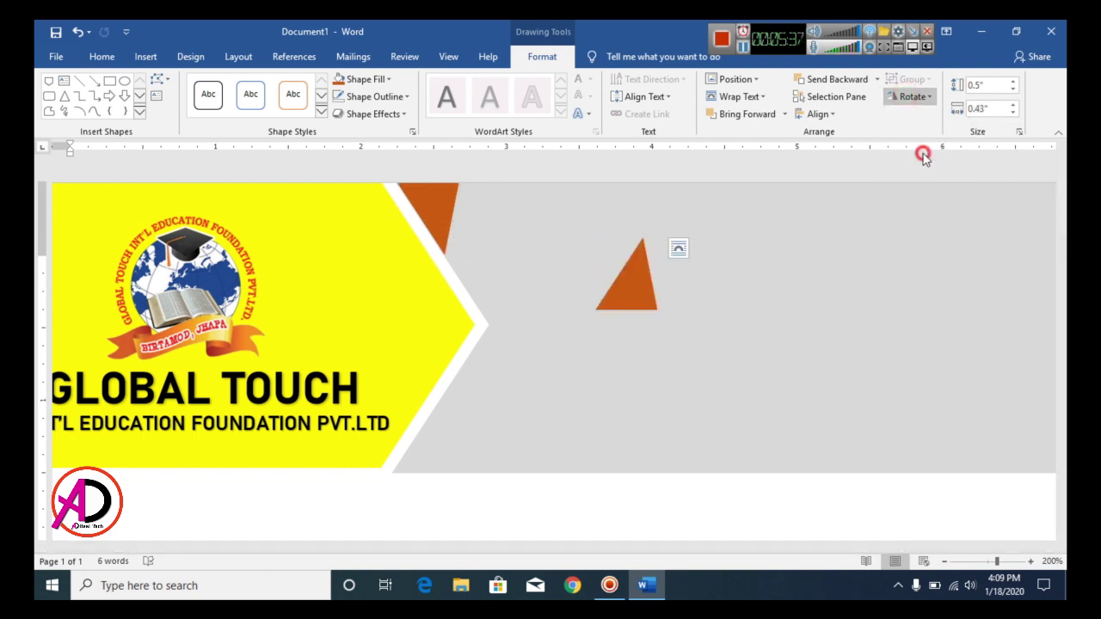
{"action": "left_click_drag", "start_coordinate": [644, 283], "coordinate": [472, 450]}
{"action": "left_click", "coordinate": [526, 500]}
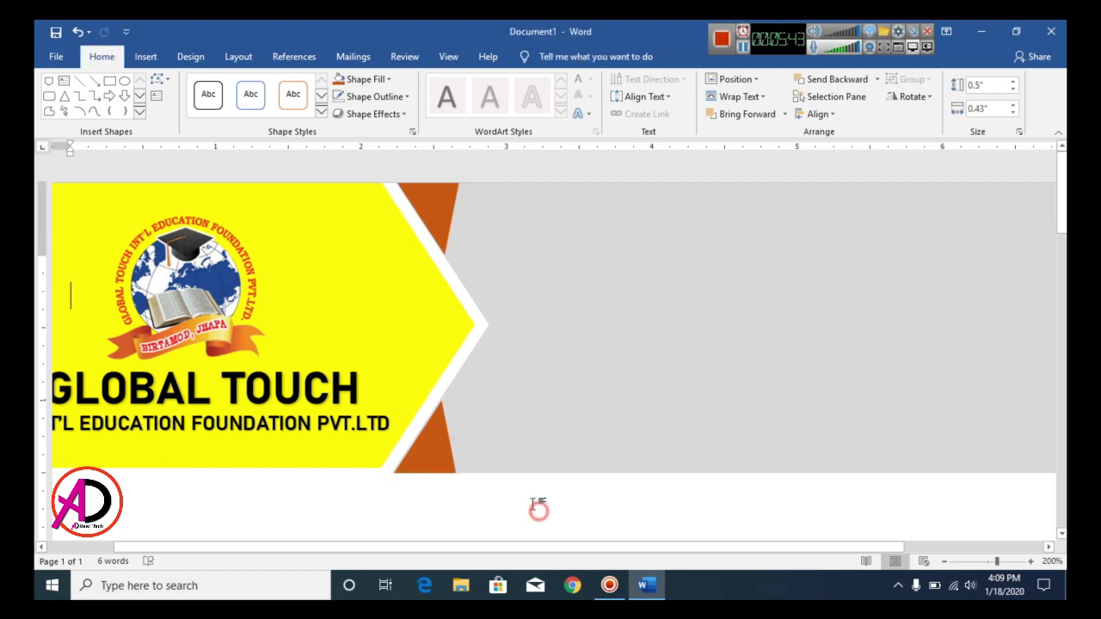
- Draw a vertical rounded rectangle with fully rounded ends, about 1.39" high and 0.33" wide, on the gray area right of the yellow shape
{"action": "scroll", "coordinate": [526, 484], "scroll_direction": "up", "scroll_amount": 6, "text": "ctrl"}
{"action": "scroll", "coordinate": [533, 445], "scroll_direction": "down", "scroll_amount": 16, "text": "ctrl"}
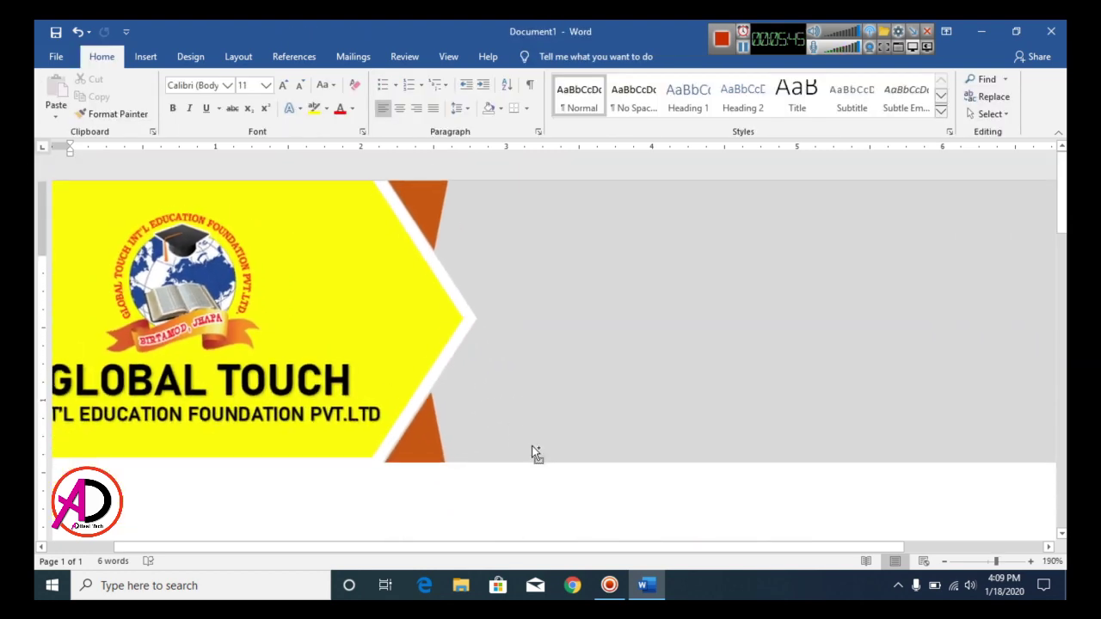
{"action": "scroll", "coordinate": [559, 390], "scroll_direction": "up", "scroll_amount": 5, "text": "ctrl"}
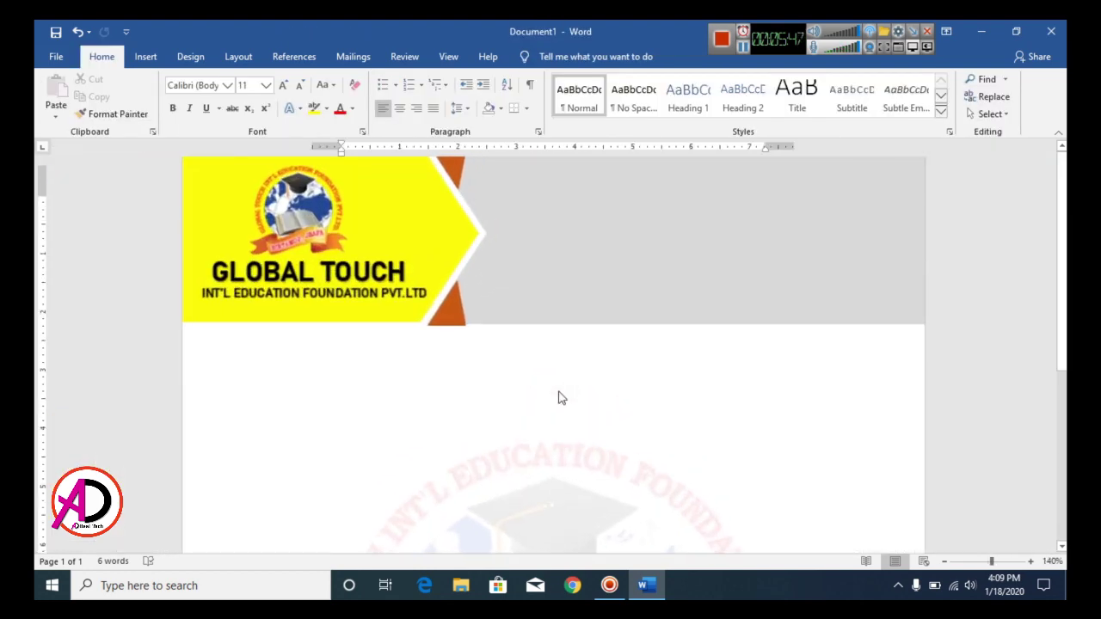
{"action": "left_click", "coordinate": [148, 58]}
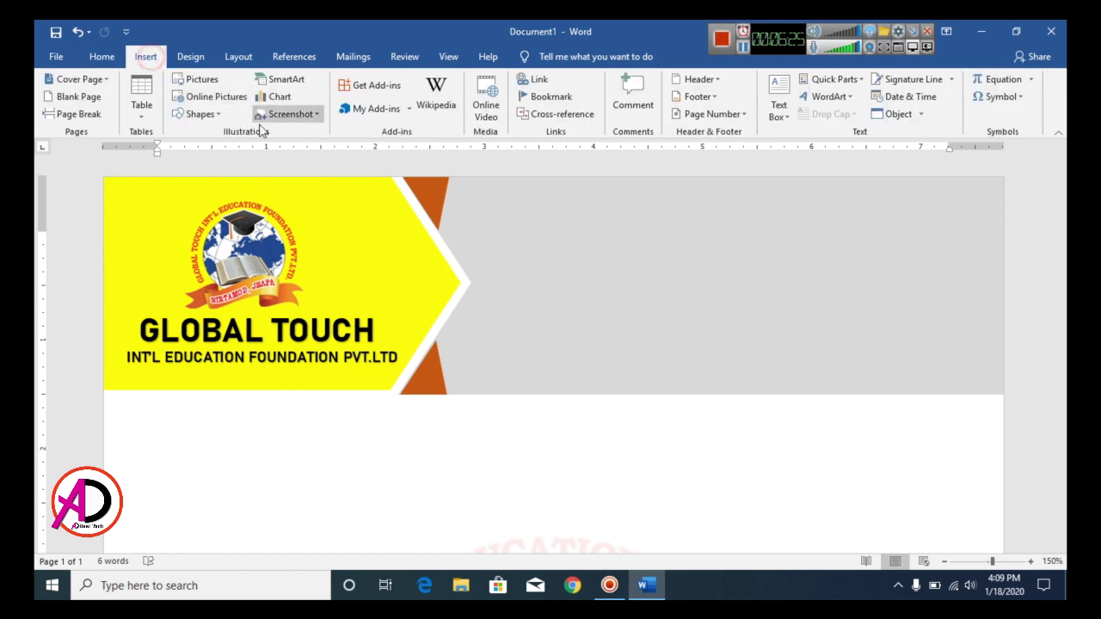
{"action": "left_click", "coordinate": [199, 115]}
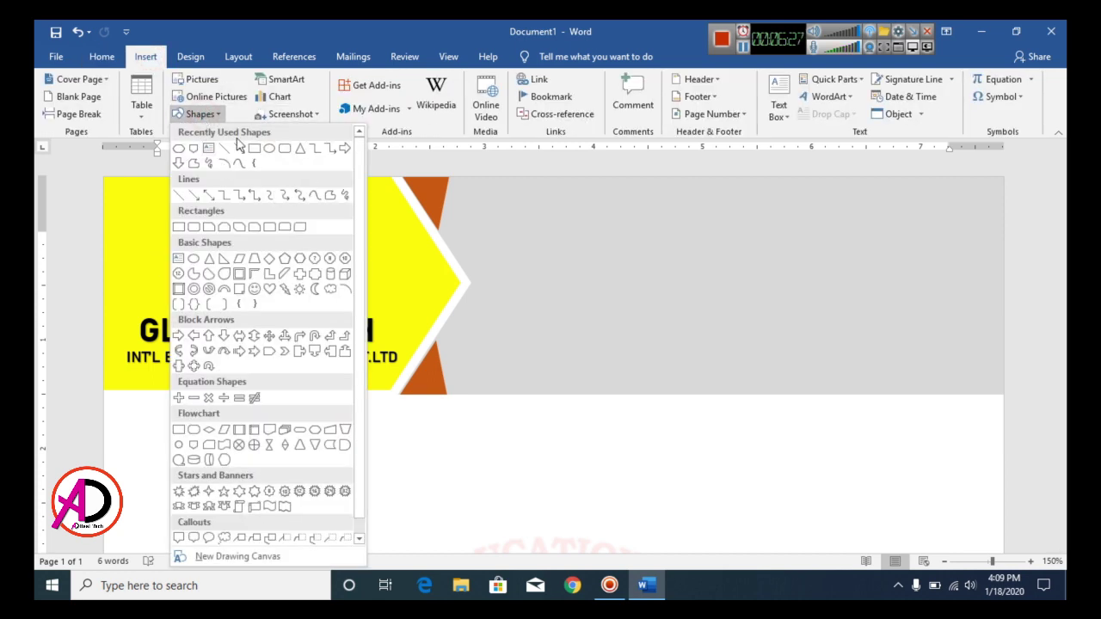
{"action": "left_click", "coordinate": [284, 151]}
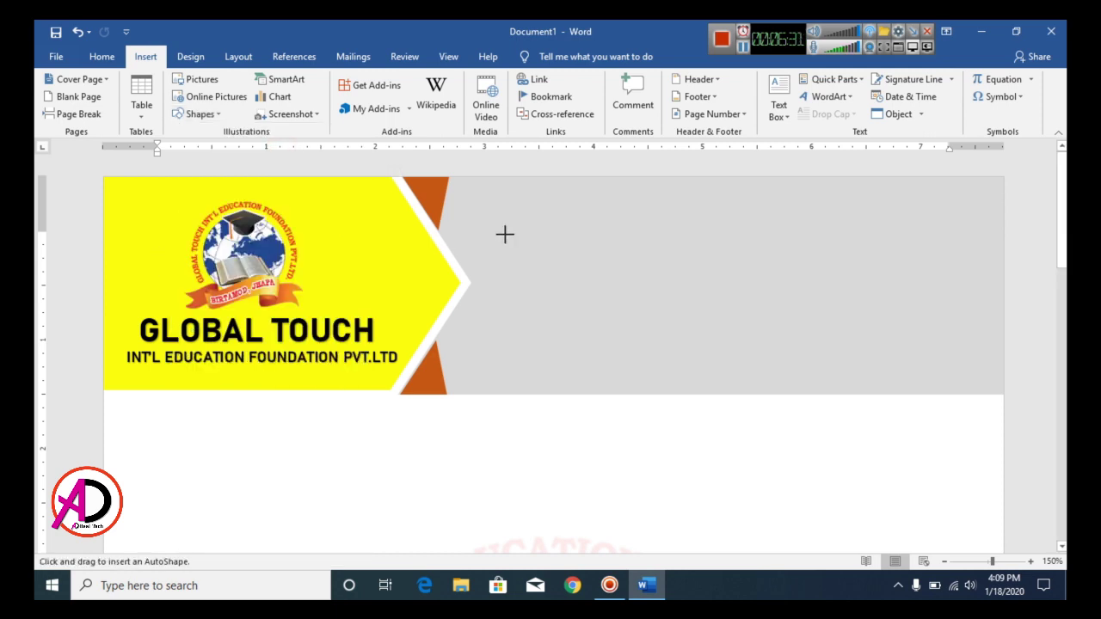
{"action": "left_click_drag", "start_coordinate": [504, 233], "coordinate": [555, 383]}
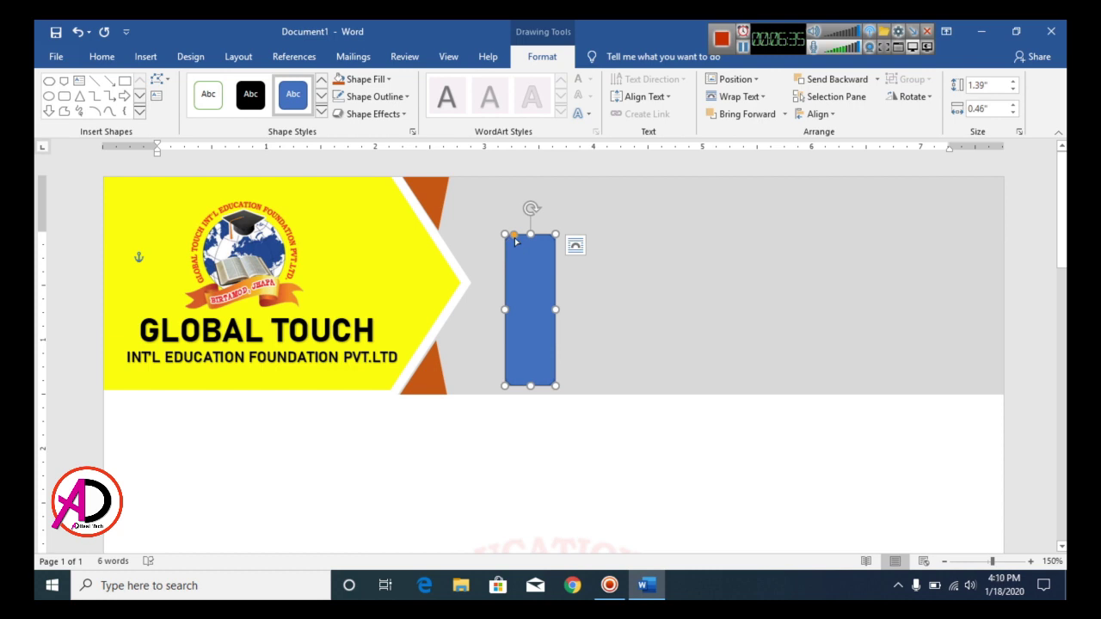
{"action": "left_click_drag", "start_coordinate": [516, 238], "coordinate": [528, 244]}
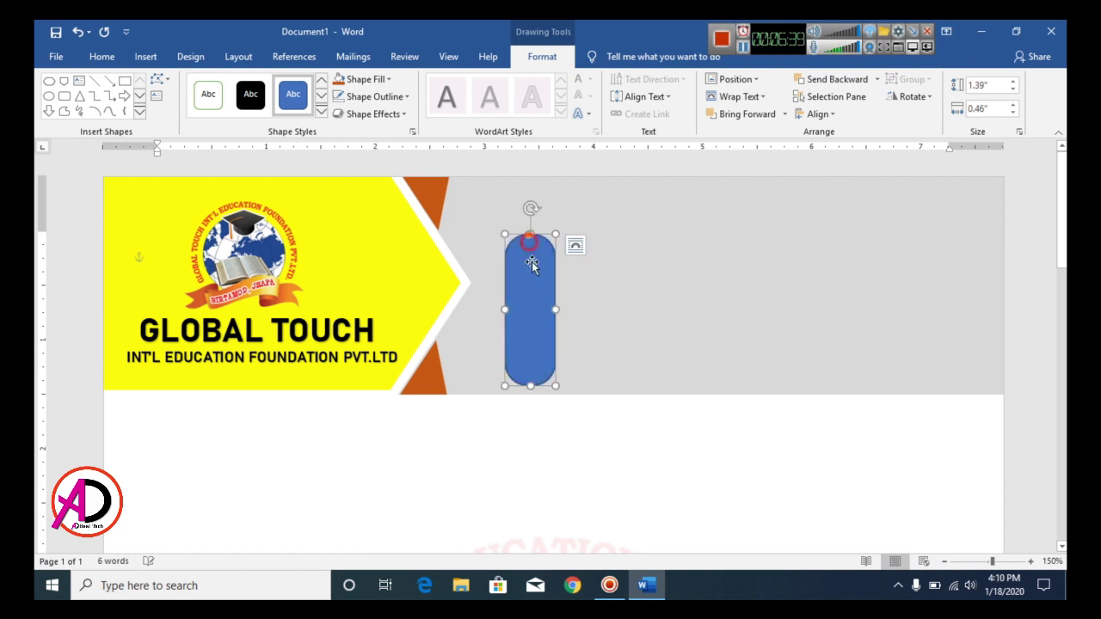
{"action": "left_click_drag", "start_coordinate": [555, 310], "coordinate": [538, 307]}
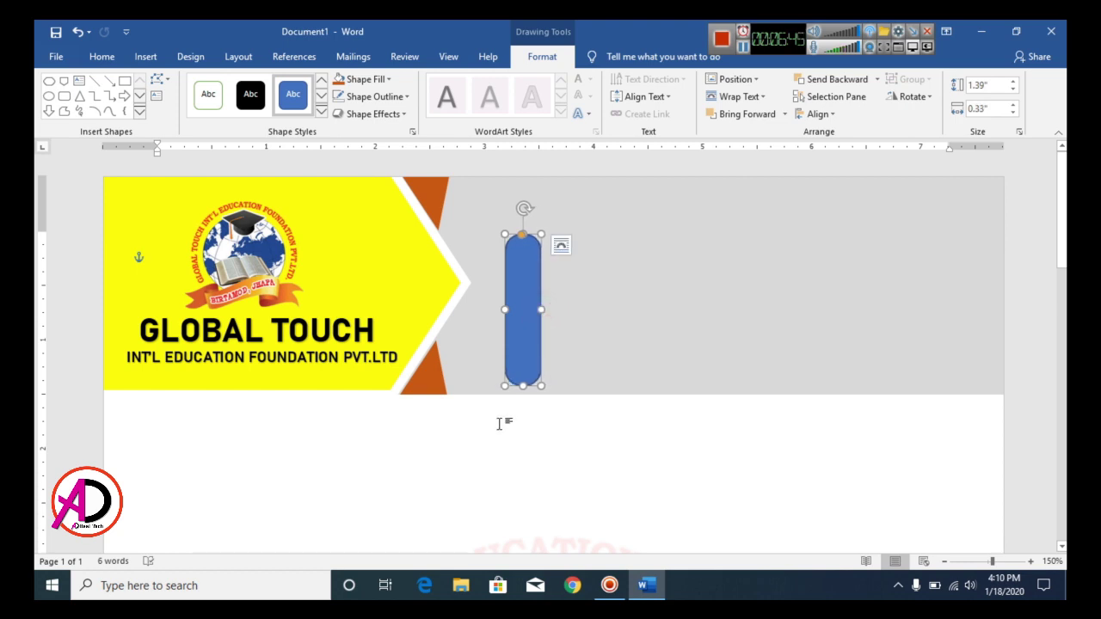
- Resize the rounded rectangle into a slimmer bar about 0.97" high, fill it with dark orange and remove its outline
{"action": "left_click_drag", "start_coordinate": [521, 388], "coordinate": [528, 307]}
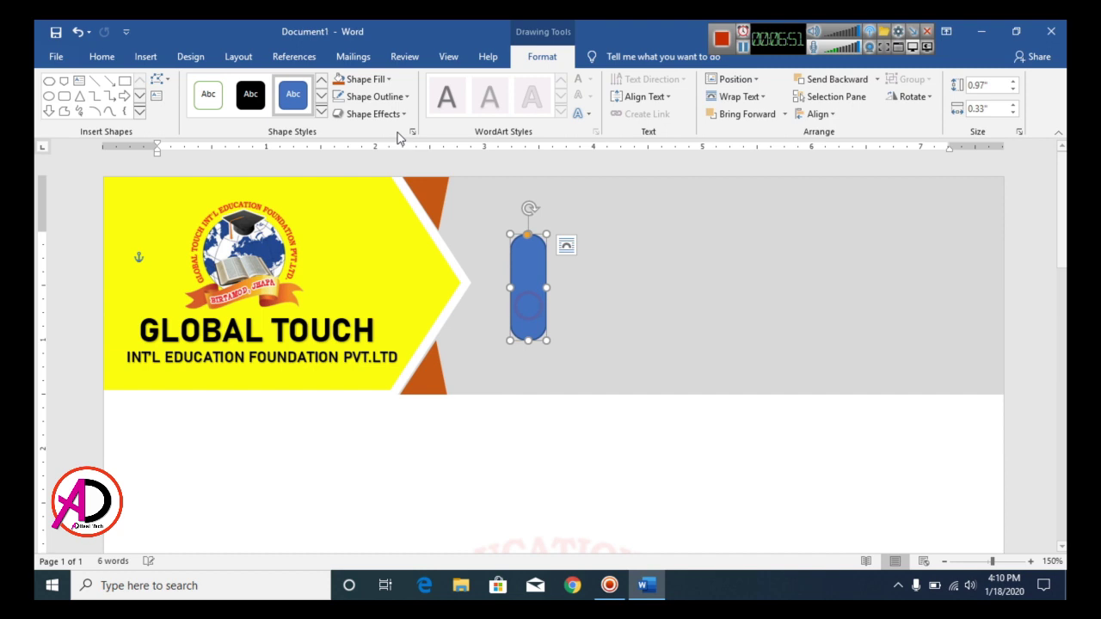
{"action": "left_click", "coordinate": [340, 79]}
{"action": "left_click", "coordinate": [371, 97]}
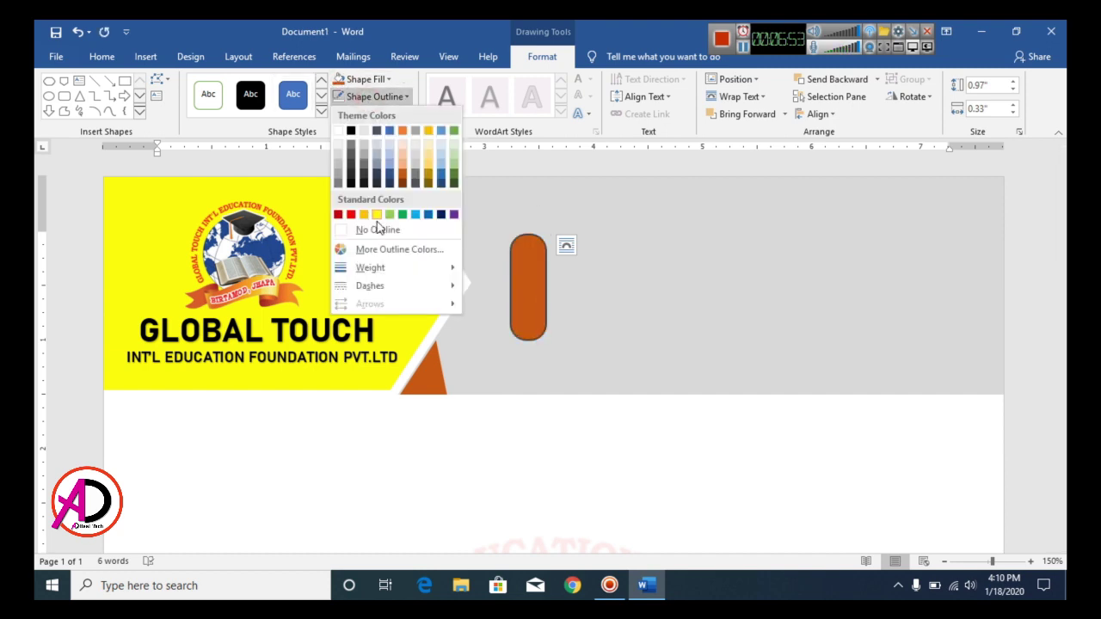
{"action": "left_click", "coordinate": [377, 226]}
{"action": "left_click", "coordinate": [596, 457]}
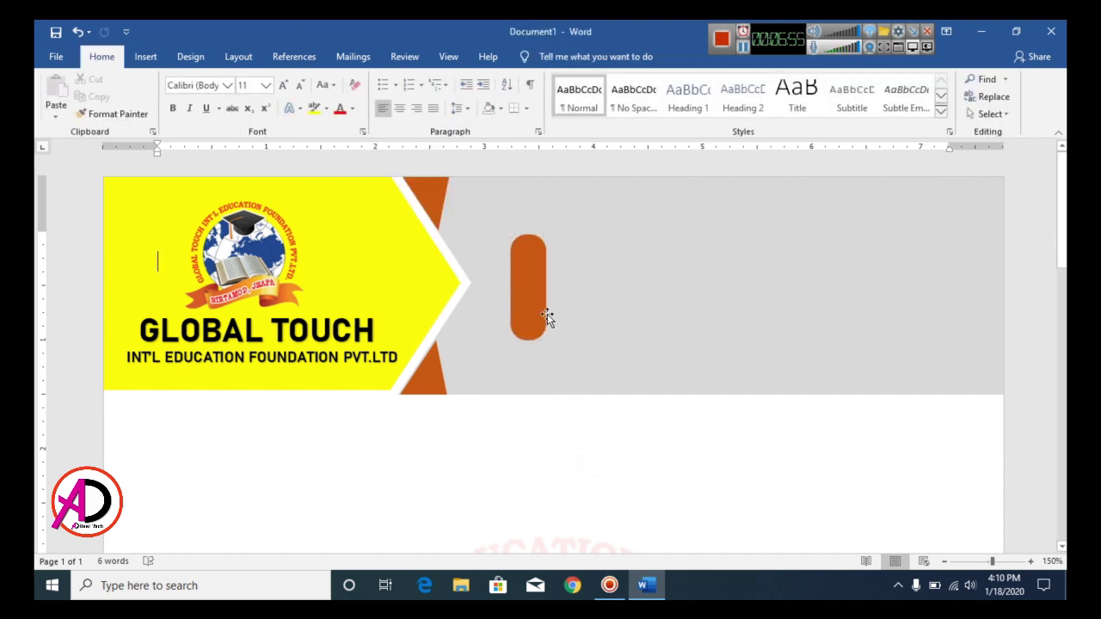
{"action": "mouse_move", "coordinate": [536, 301]}
{"action": "left_mouse_down"}
{"action": "mouse_move", "coordinate": [559, 287]}
{"action": "mouse_move", "coordinate": [558, 270]}
{"action": "left_mouse_up"}
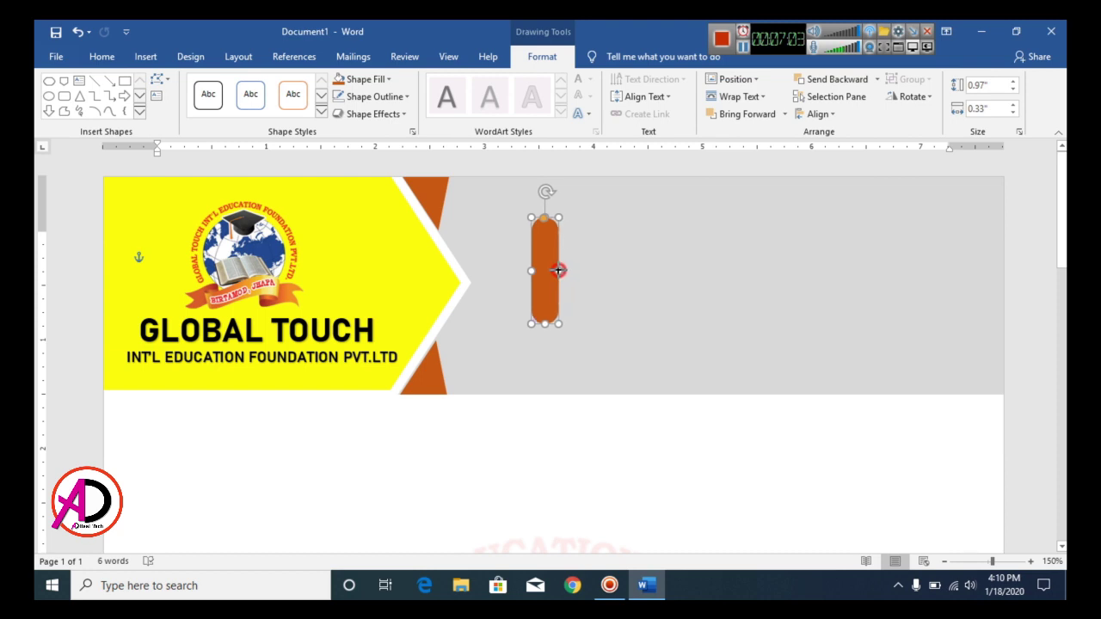
{"action": "left_click", "coordinate": [517, 456]}
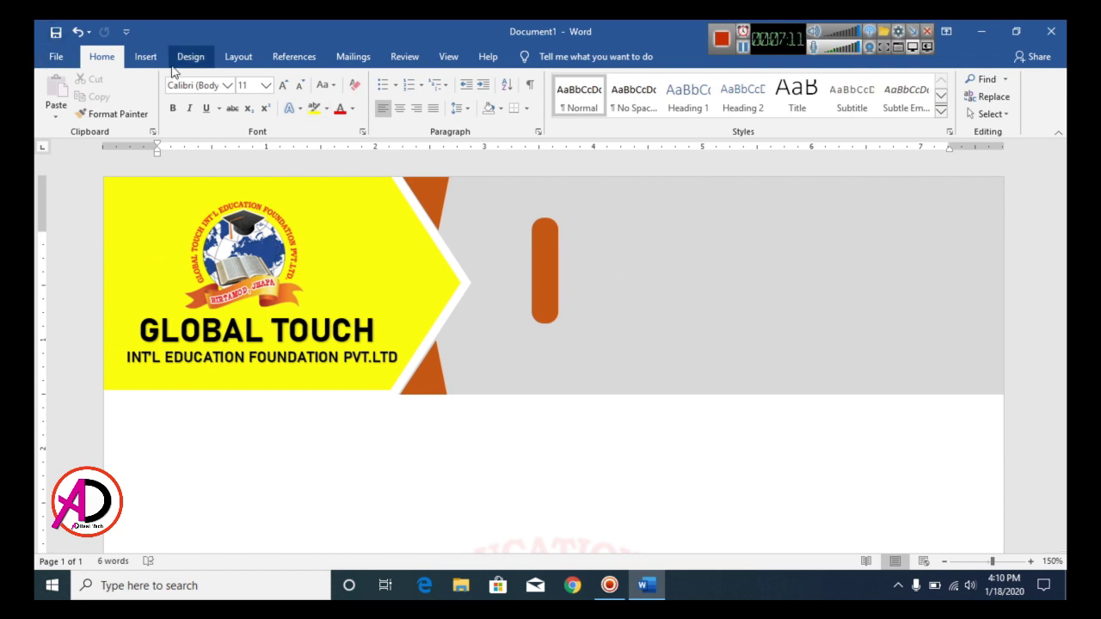
- Insert the phone picture from the tools folder on the Desktop
{"action": "left_click", "coordinate": [146, 57]}
{"action": "left_click", "coordinate": [206, 86]}
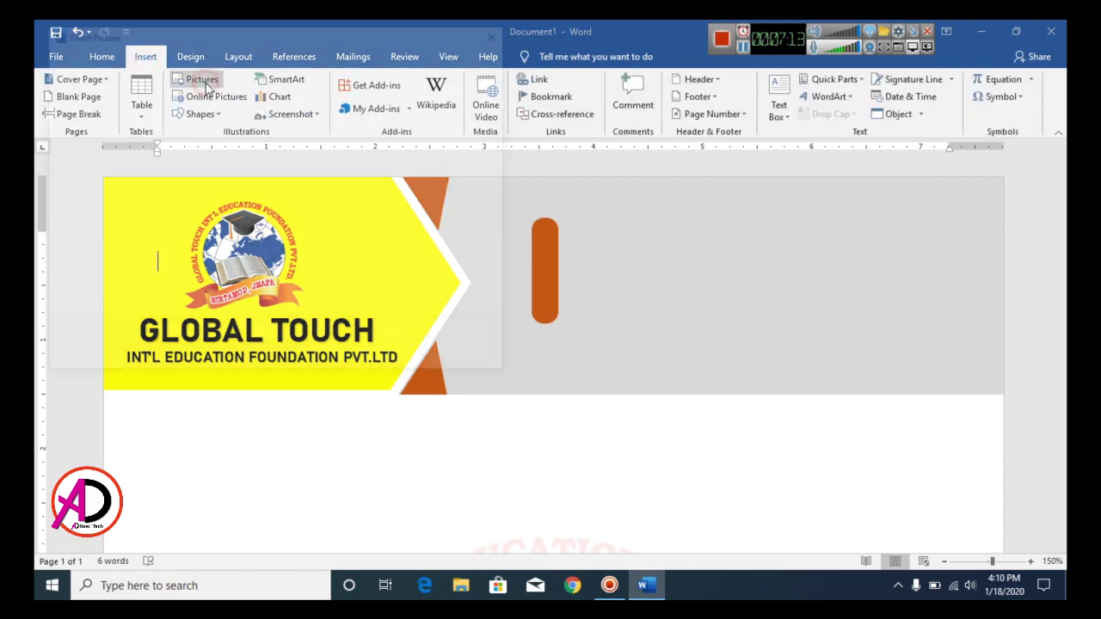
{"action": "left_click", "coordinate": [112, 102]}
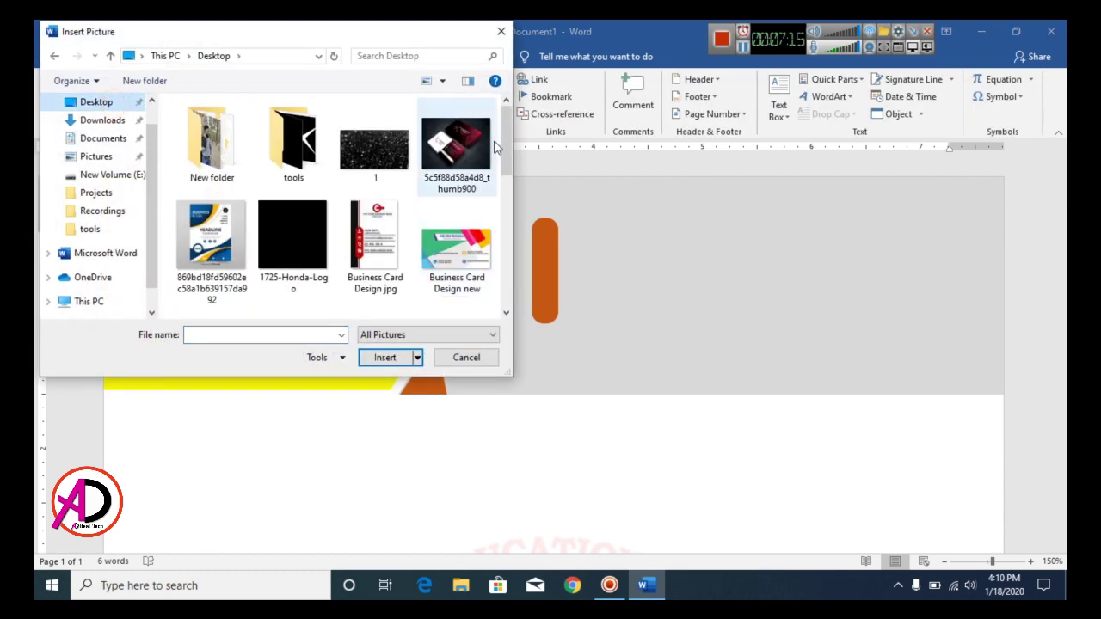
{"action": "mouse_move", "coordinate": [505, 136]}
{"action": "left_mouse_down"}
{"action": "mouse_move", "coordinate": [506, 262]}
{"action": "mouse_move", "coordinate": [506, 129]}
{"action": "mouse_move", "coordinate": [505, 205]}
{"action": "mouse_move", "coordinate": [505, 148]}
{"action": "left_mouse_up"}
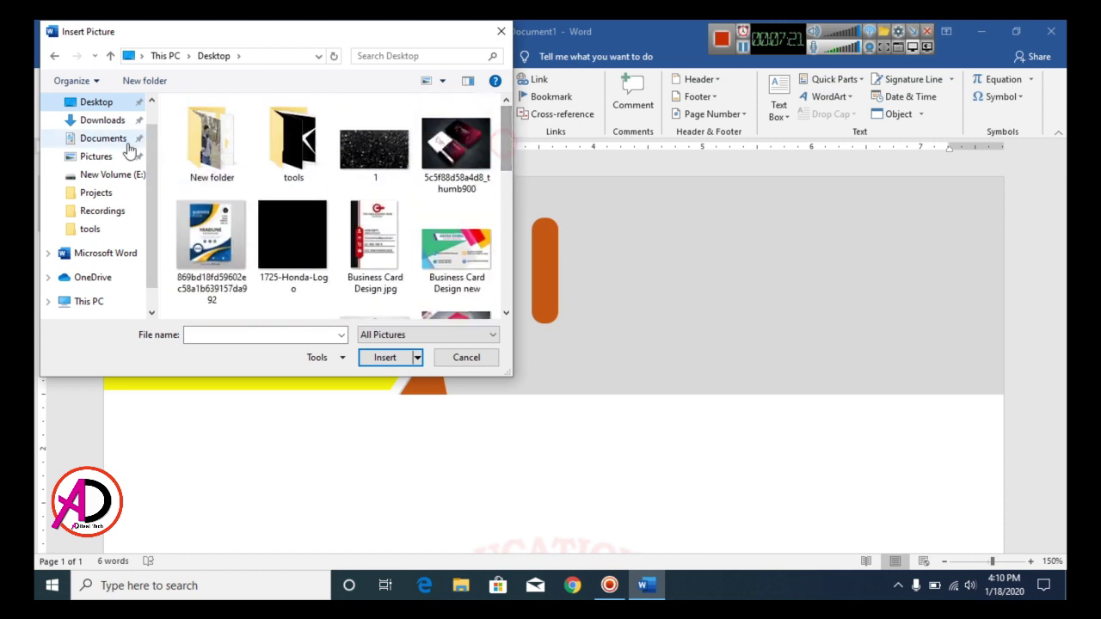
{"action": "left_click", "coordinate": [282, 152]}
{"action": "double_click", "coordinate": [282, 152]}
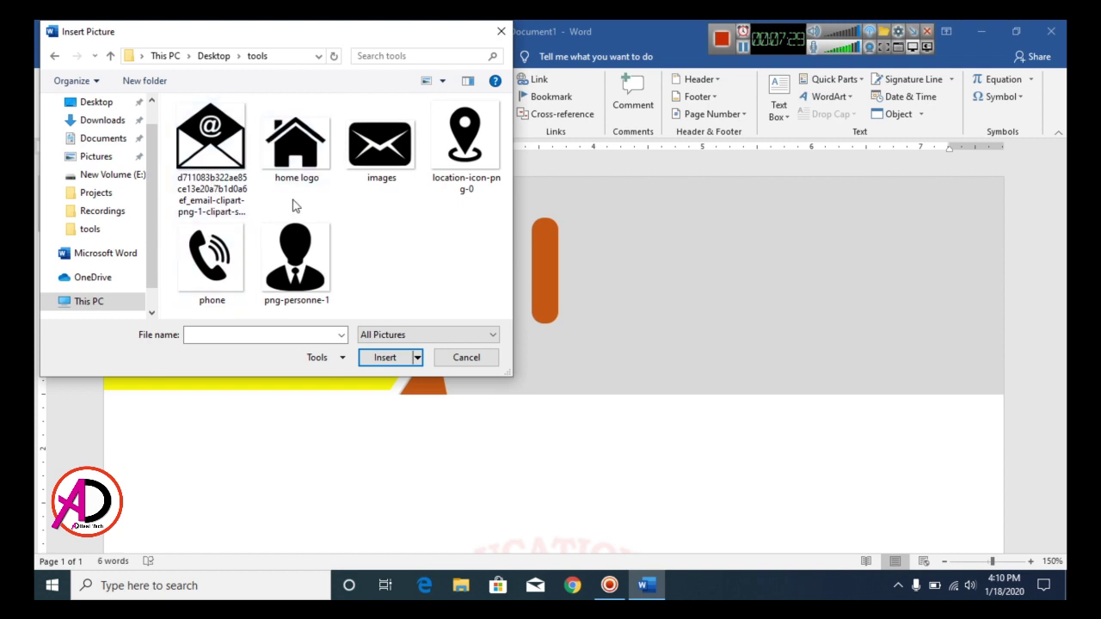
{"action": "left_click", "coordinate": [210, 242]}
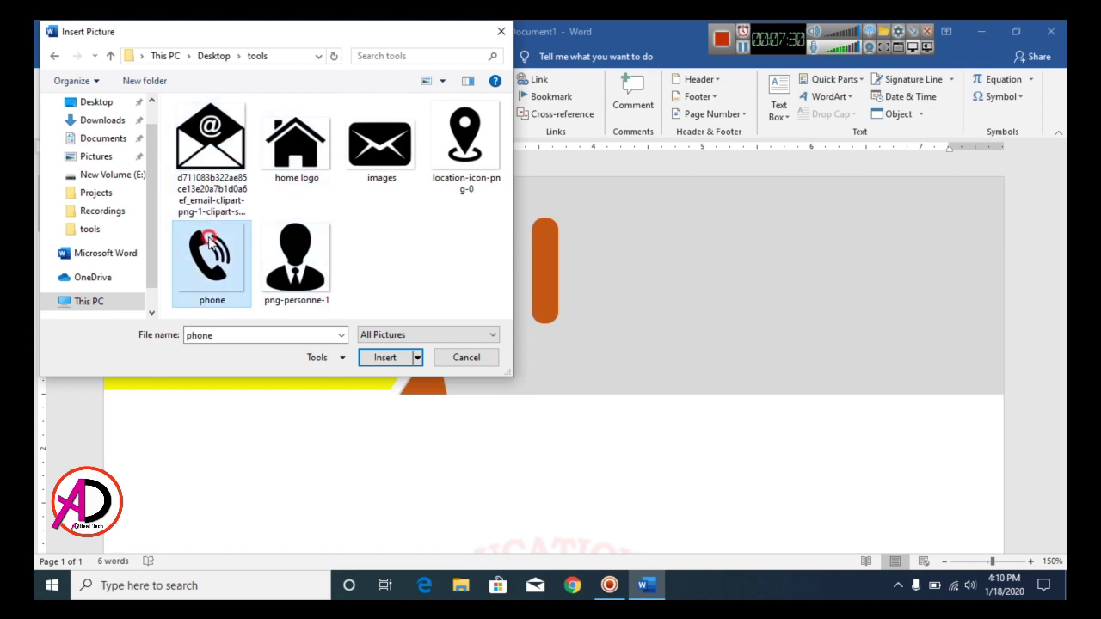
{"action": "left_click", "coordinate": [395, 362]}
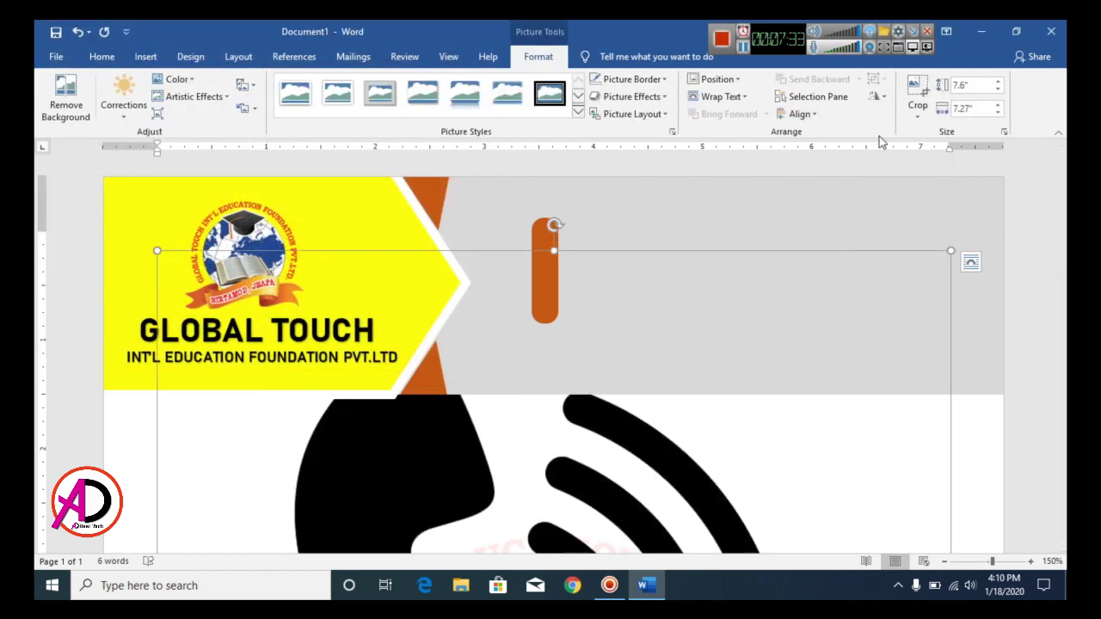
- Set the phone picture in front of text, shrink it to about 0.24" by 0.23" and place it at the top of the orange bar
{"action": "left_click", "coordinate": [726, 96]}
{"action": "left_click", "coordinate": [746, 226]}
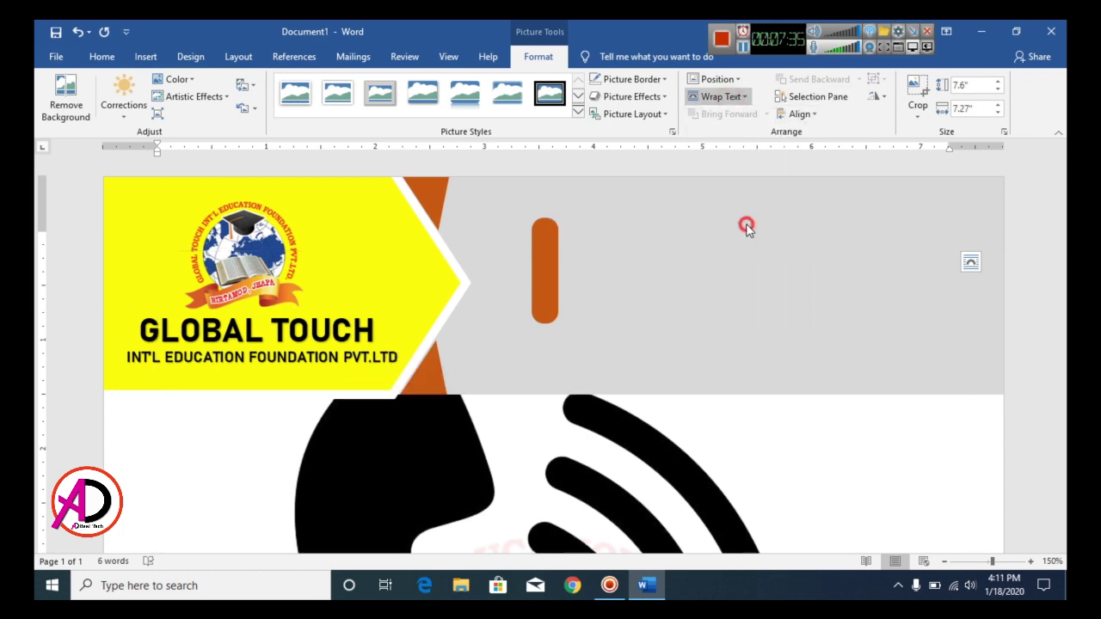
{"action": "left_click_drag", "start_coordinate": [918, 290], "coordinate": [639, 450]}
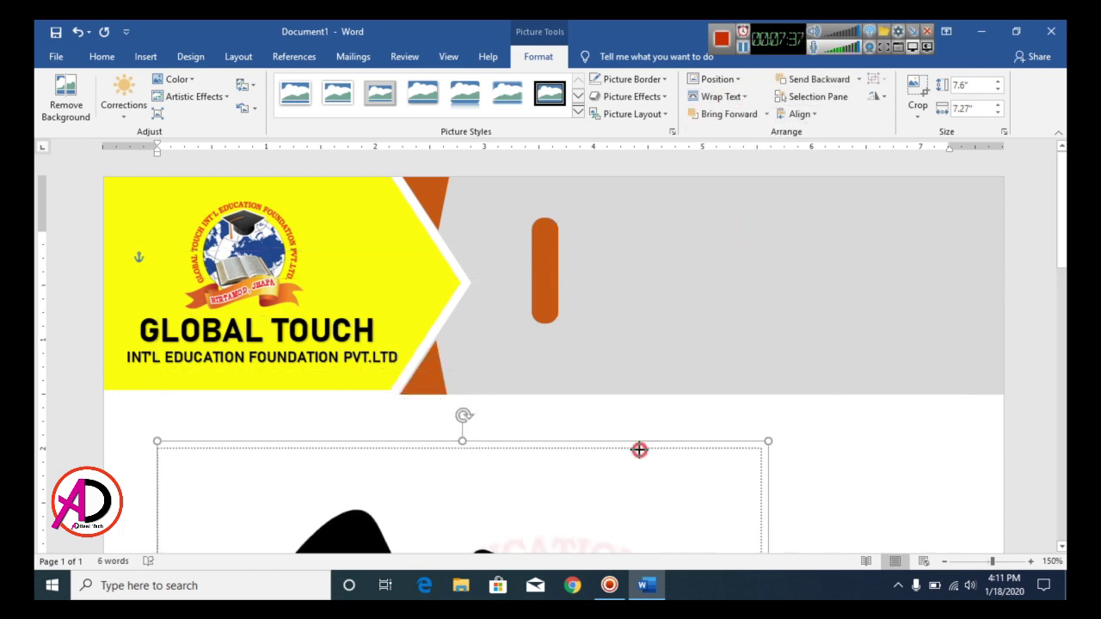
{"action": "scroll", "coordinate": [588, 429], "scroll_direction": "down", "scroll_amount": 3}
{"action": "scroll", "coordinate": [726, 361], "scroll_direction": "down", "scroll_amount": 11}
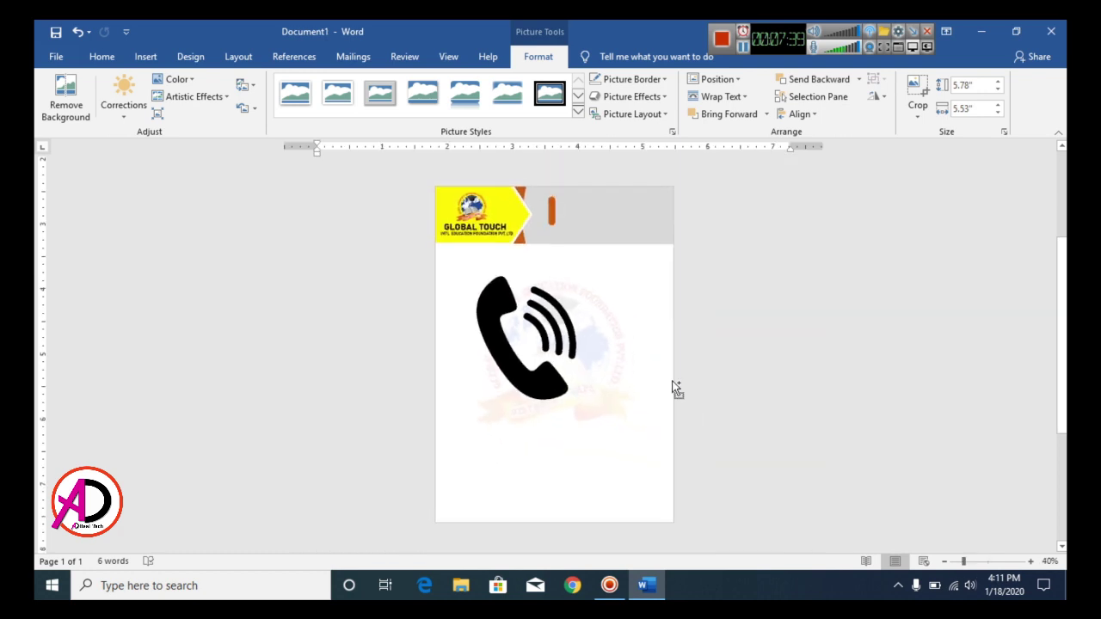
{"action": "left_click_drag", "start_coordinate": [607, 425], "coordinate": [464, 273]}
{"action": "scroll", "coordinate": [579, 315], "scroll_direction": "up", "scroll_amount": 14}
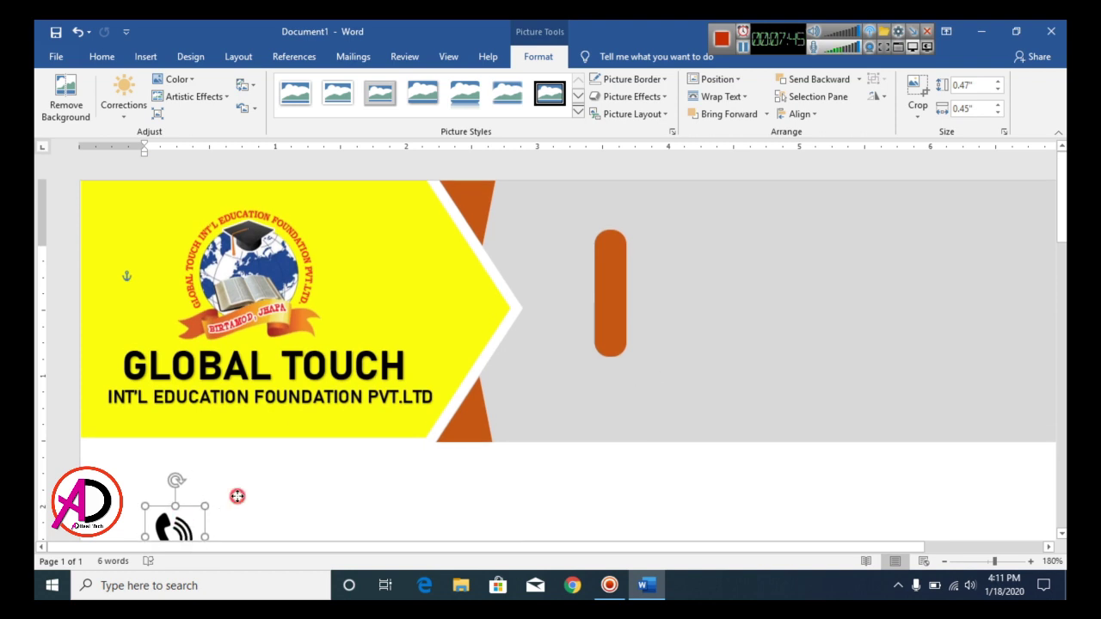
{"action": "left_click_drag", "start_coordinate": [197, 517], "coordinate": [607, 258]}
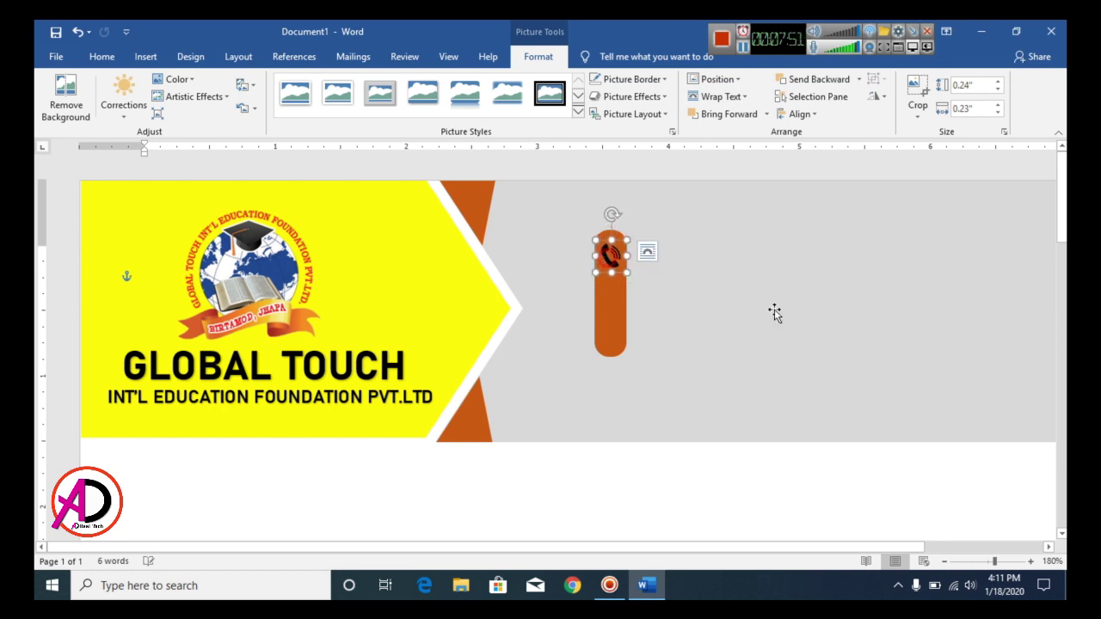
- Turn the phone icon white with the Washout recolor and the Photocopy artistic effect, and nudge it slightly up on the bar
{"action": "left_click", "coordinate": [176, 80]}
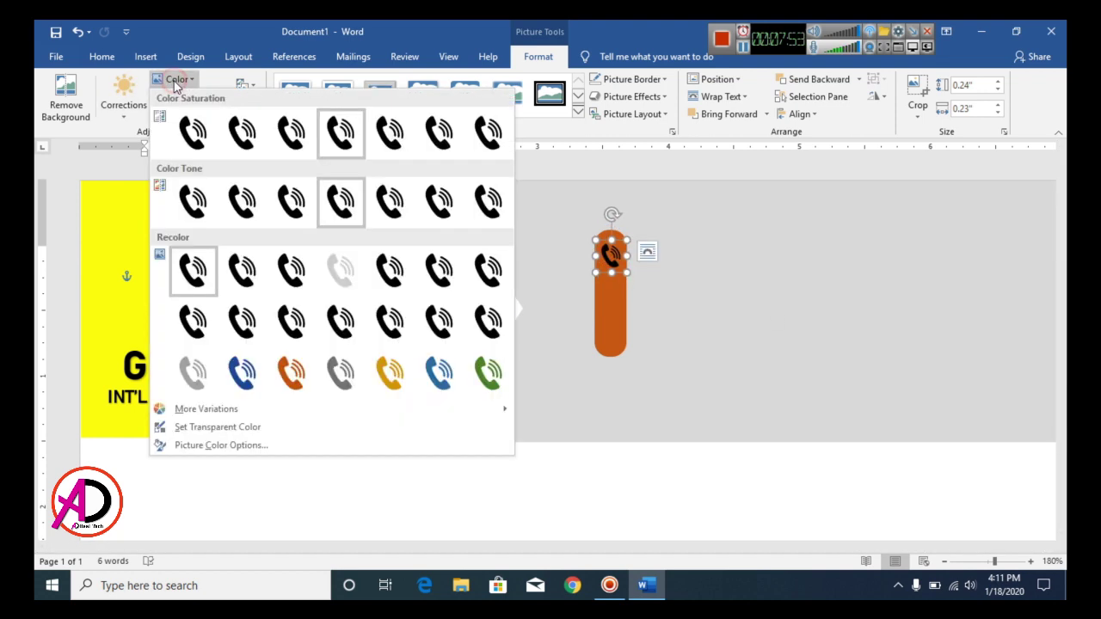
{"action": "left_click", "coordinate": [343, 276]}
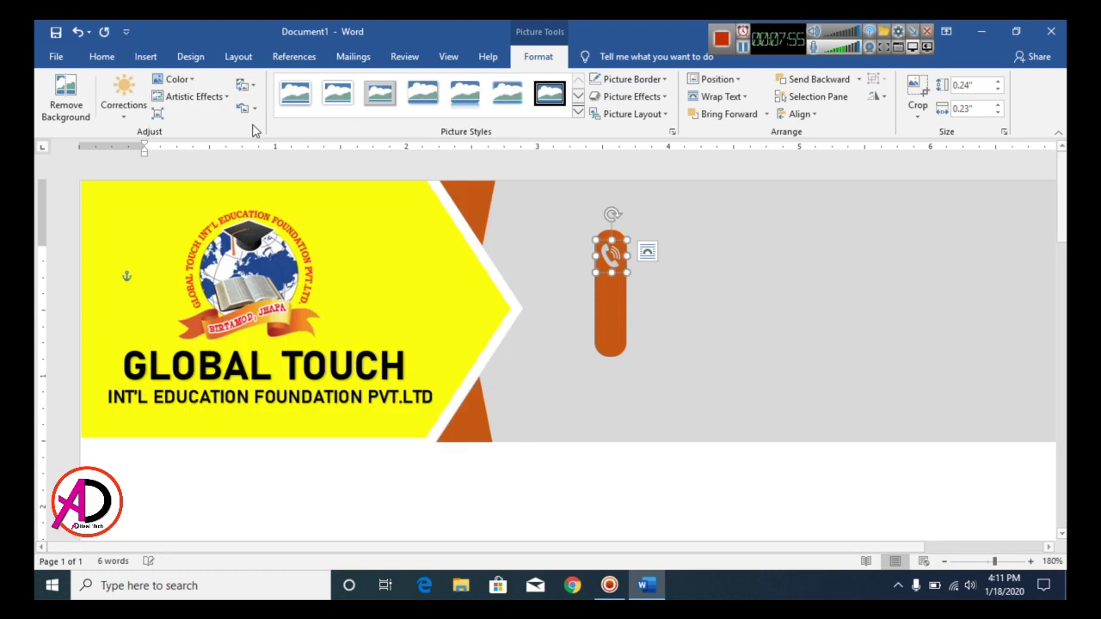
{"action": "left_click", "coordinate": [196, 97]}
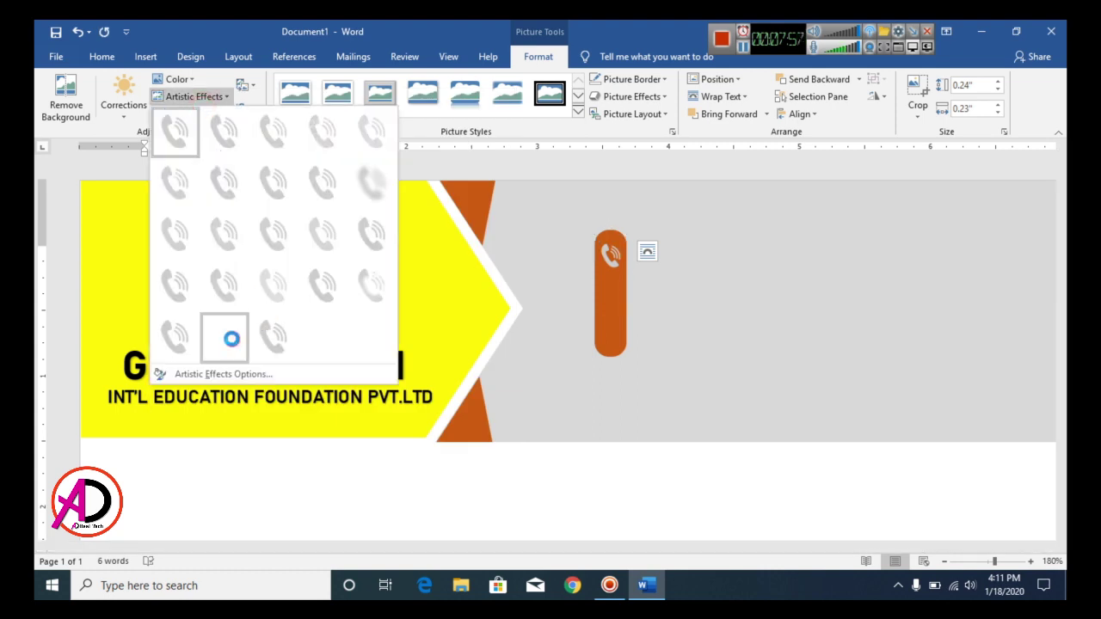
{"action": "left_click", "coordinate": [650, 342]}
{"action": "left_click", "coordinate": [608, 263]}
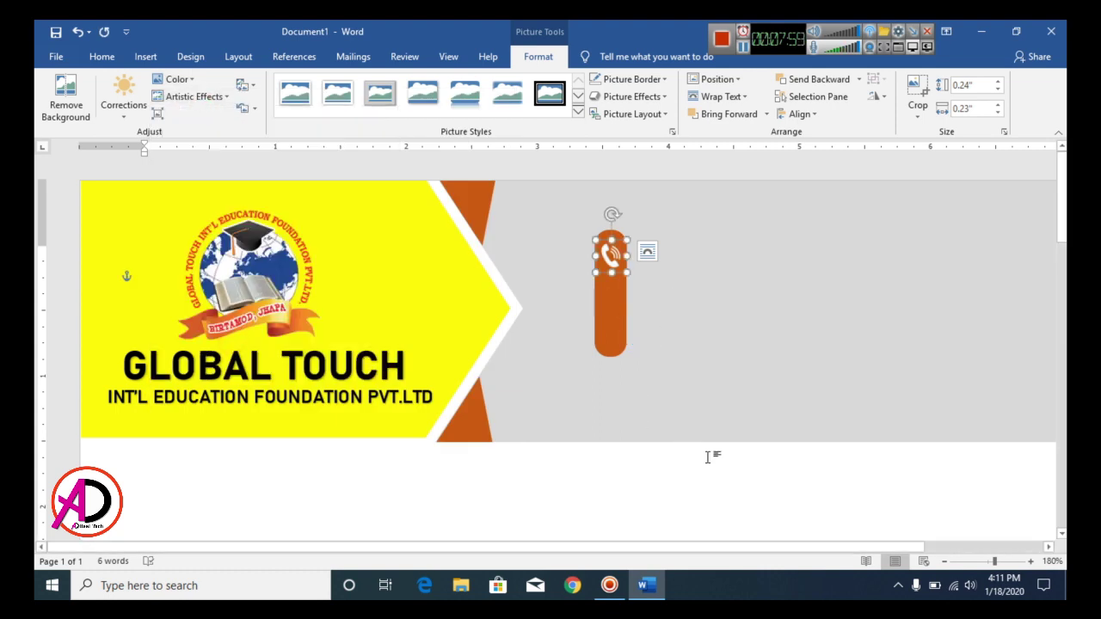
{"action": "key", "text": "Up"}
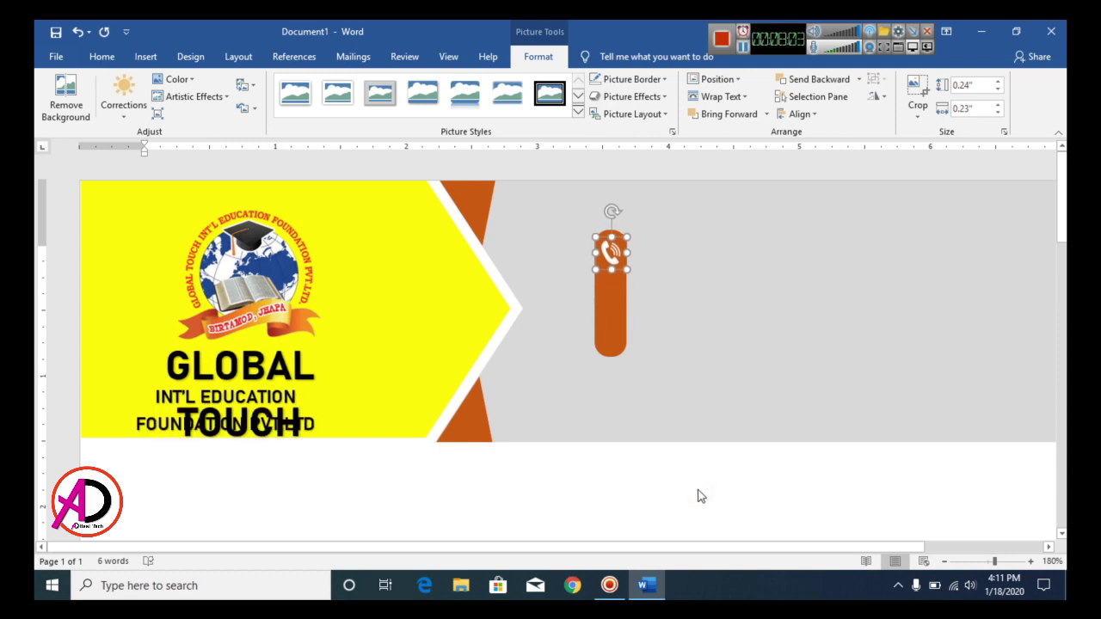
{"action": "left_click", "coordinate": [699, 490]}
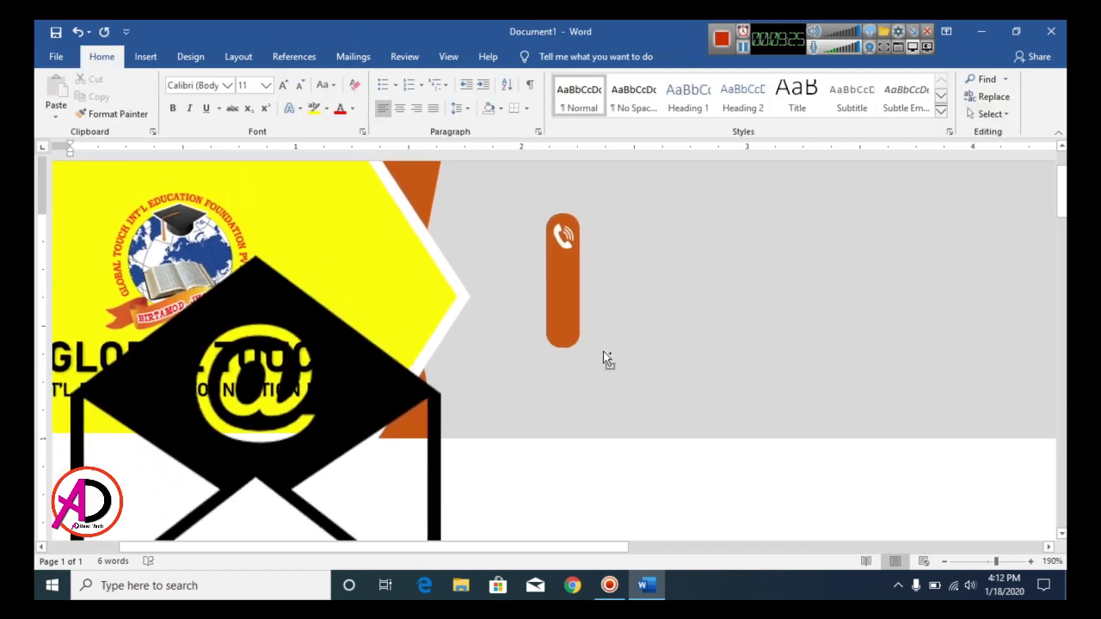
- Shrink the email envelope picture to about 0.16" by 0.17" and place it on the orange bar just below the phone icon
{"action": "scroll", "coordinate": [603, 351], "scroll_direction": "down", "scroll_amount": 7}
{"action": "left_click", "coordinate": [462, 447]}
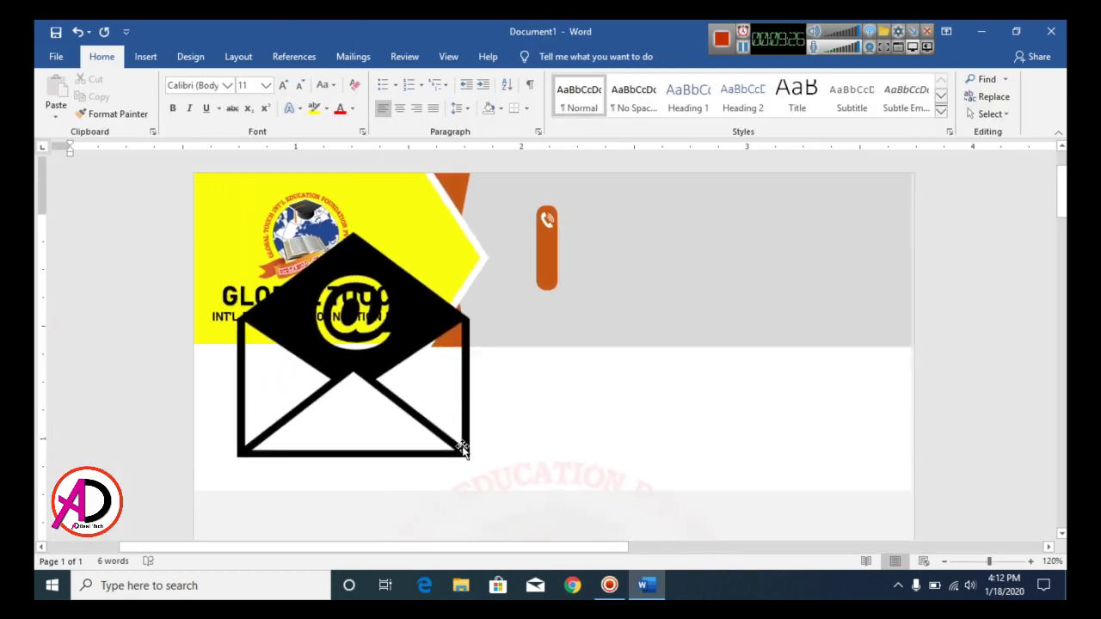
{"action": "left_click_drag", "start_coordinate": [469, 451], "coordinate": [256, 259]}
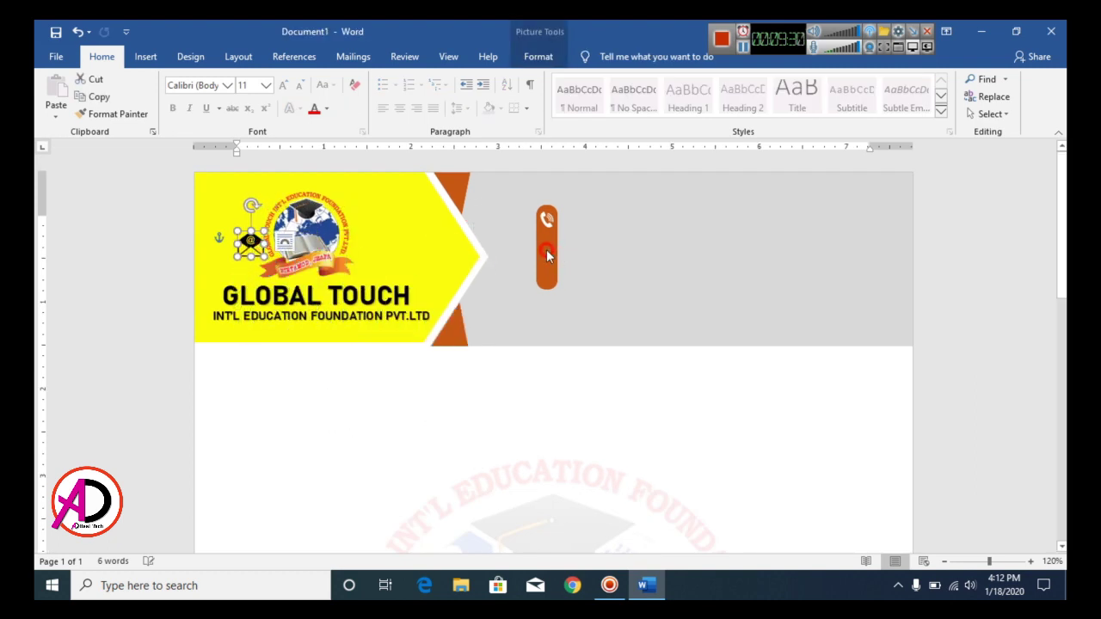
{"action": "left_click_drag", "start_coordinate": [256, 246], "coordinate": [568, 246]}
{"action": "scroll", "coordinate": [651, 302], "scroll_direction": "up", "scroll_amount": 9}
{"action": "scroll", "coordinate": [651, 307], "scroll_direction": "up", "scroll_amount": 5}
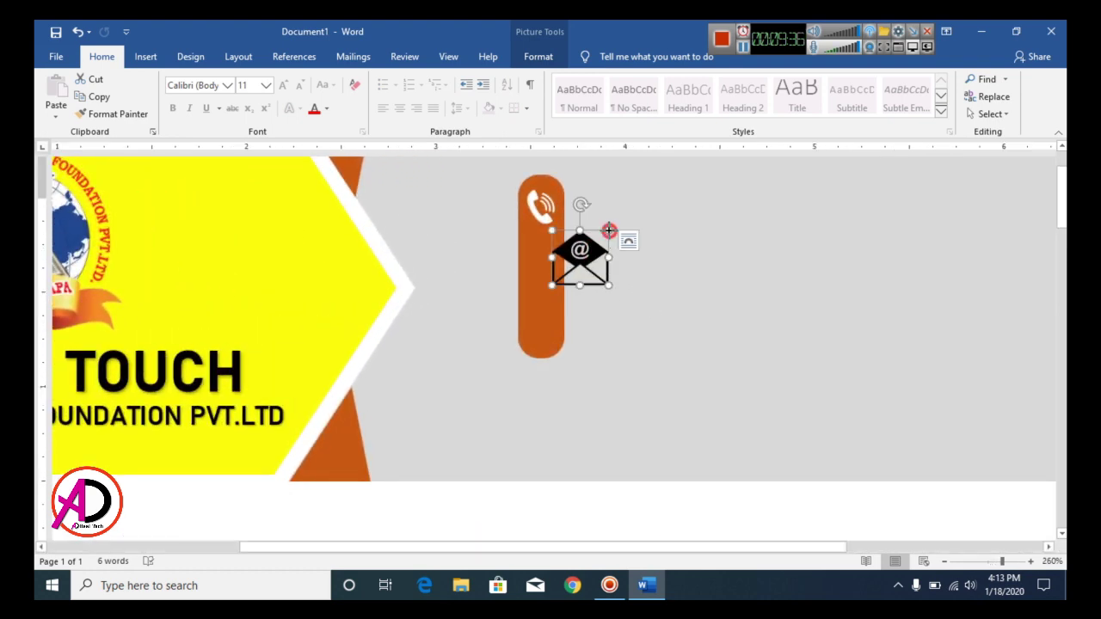
{"action": "left_click_drag", "start_coordinate": [608, 230], "coordinate": [543, 247]}
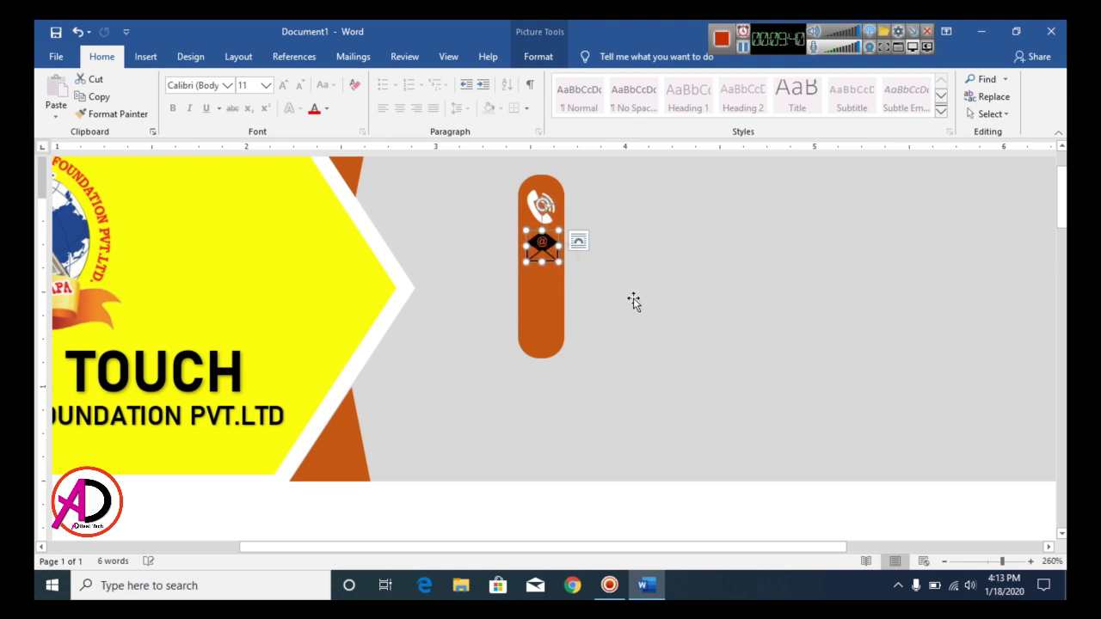
{"action": "key", "text": "Down"}
{"action": "key", "text": "Down"}
- Turn the envelope icon white with the Washout recolor and the Photocopy artistic effect
{"action": "left_click", "coordinate": [543, 58]}
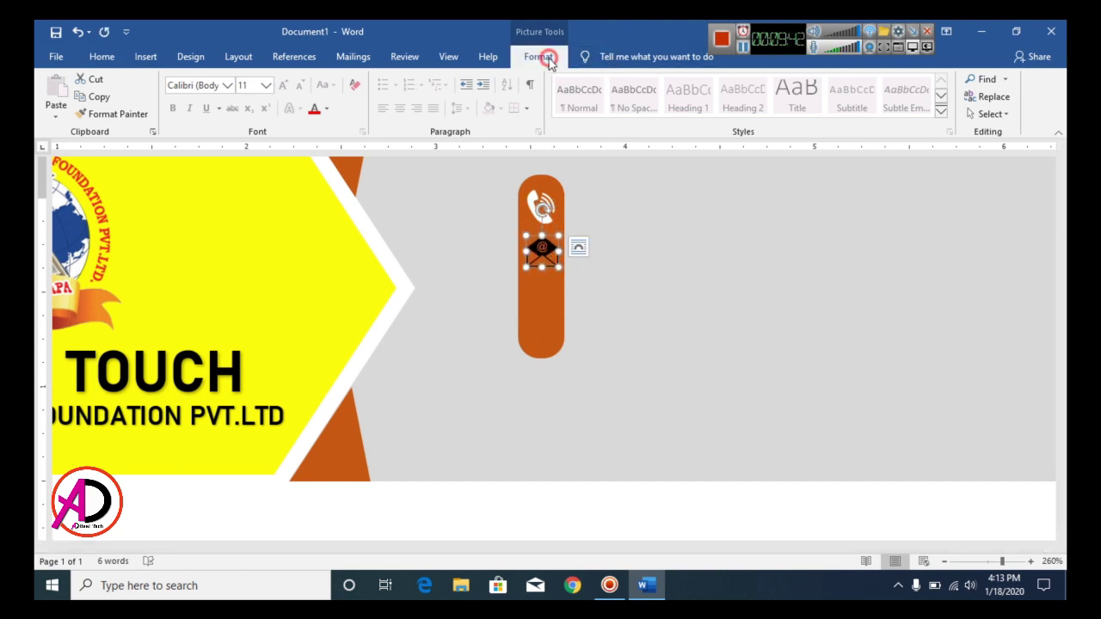
{"action": "left_click", "coordinate": [176, 79]}
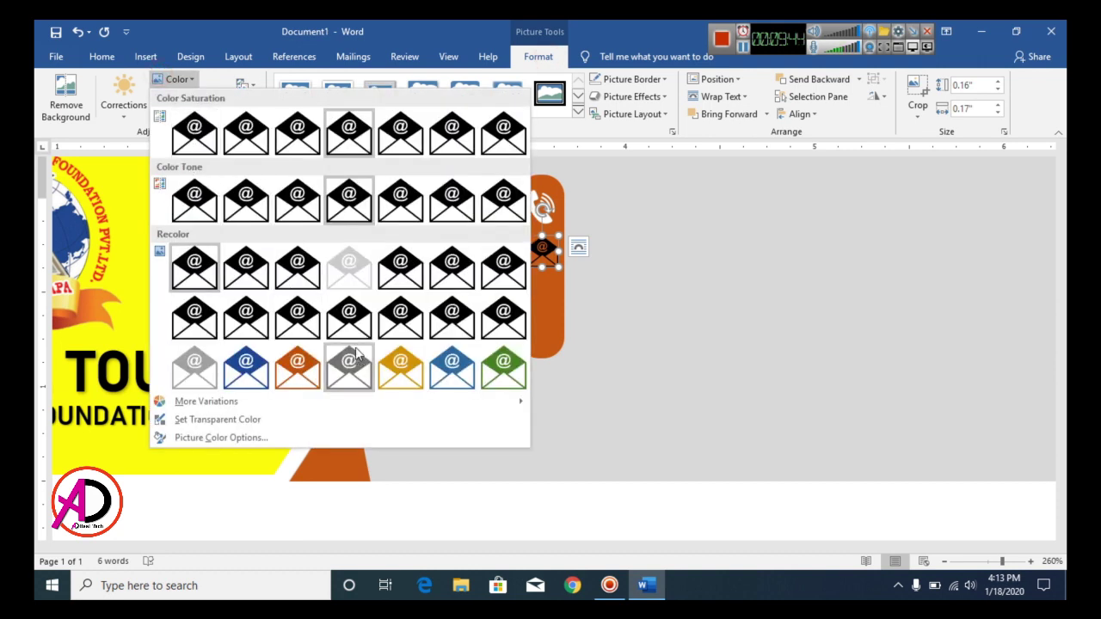
{"action": "left_click", "coordinate": [357, 355]}
{"action": "left_click", "coordinate": [191, 96]}
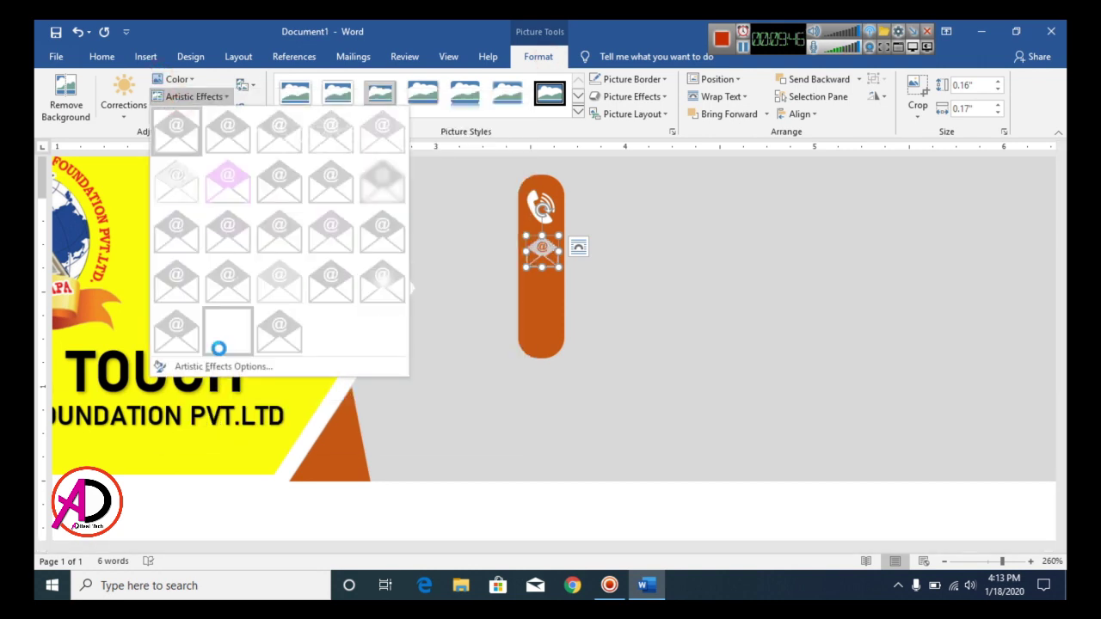
{"action": "left_click", "coordinate": [229, 334]}
{"action": "left_click", "coordinate": [702, 340]}
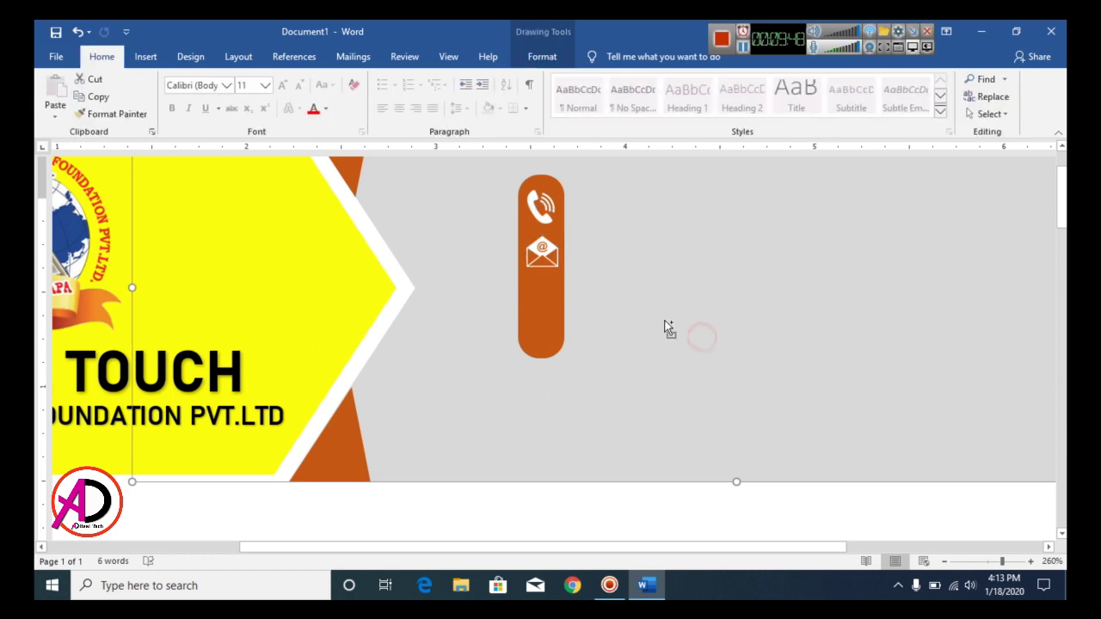
- Insert the picture location-icon-png-0 from the tools folder and set its text wrapping to In Front of Text
{"action": "scroll", "coordinate": [654, 344], "scroll_direction": "down", "scroll_amount": 11}
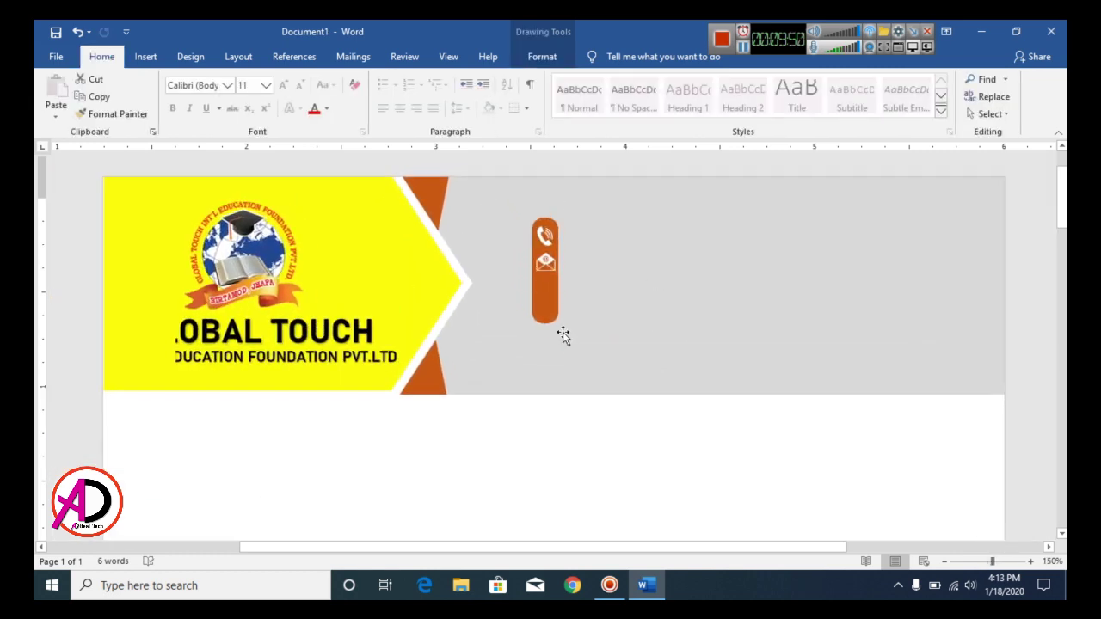
{"action": "left_click", "coordinate": [579, 357]}
{"action": "scroll", "coordinate": [593, 348], "scroll_direction": "up", "scroll_amount": 6}
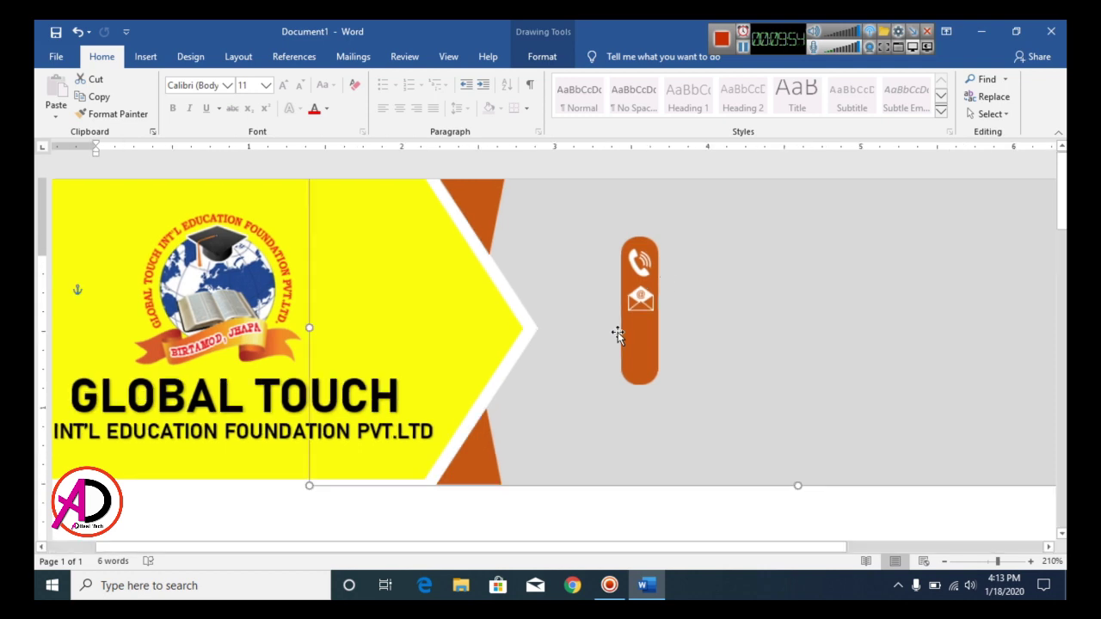
{"action": "left_click", "coordinate": [144, 57]}
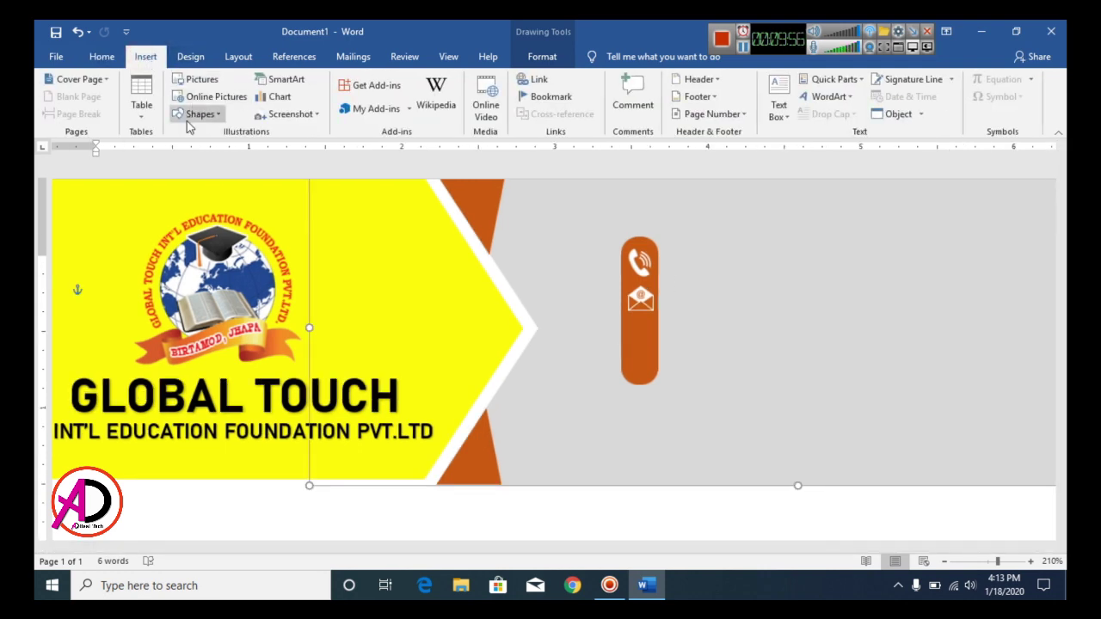
{"action": "left_click", "coordinate": [194, 78]}
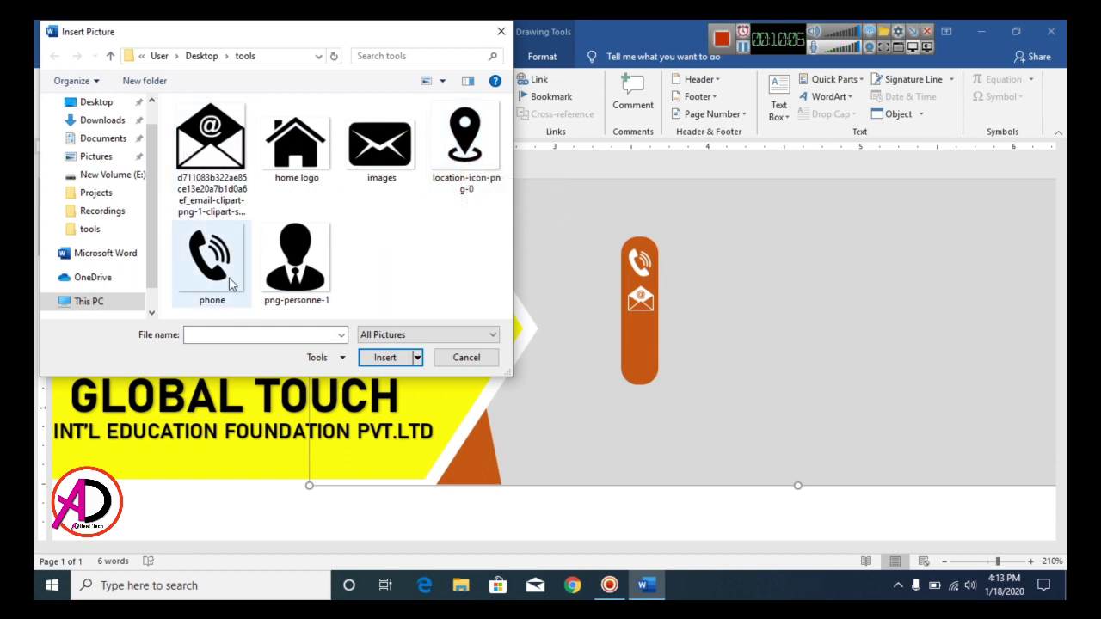
{"action": "left_click", "coordinate": [445, 150]}
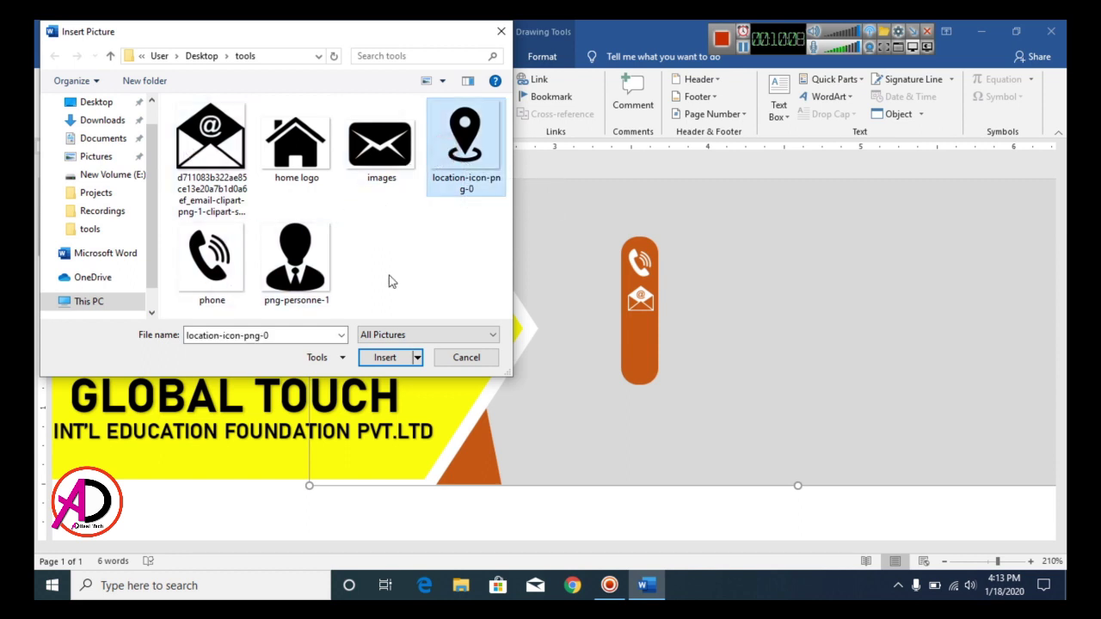
{"action": "left_click", "coordinate": [371, 355]}
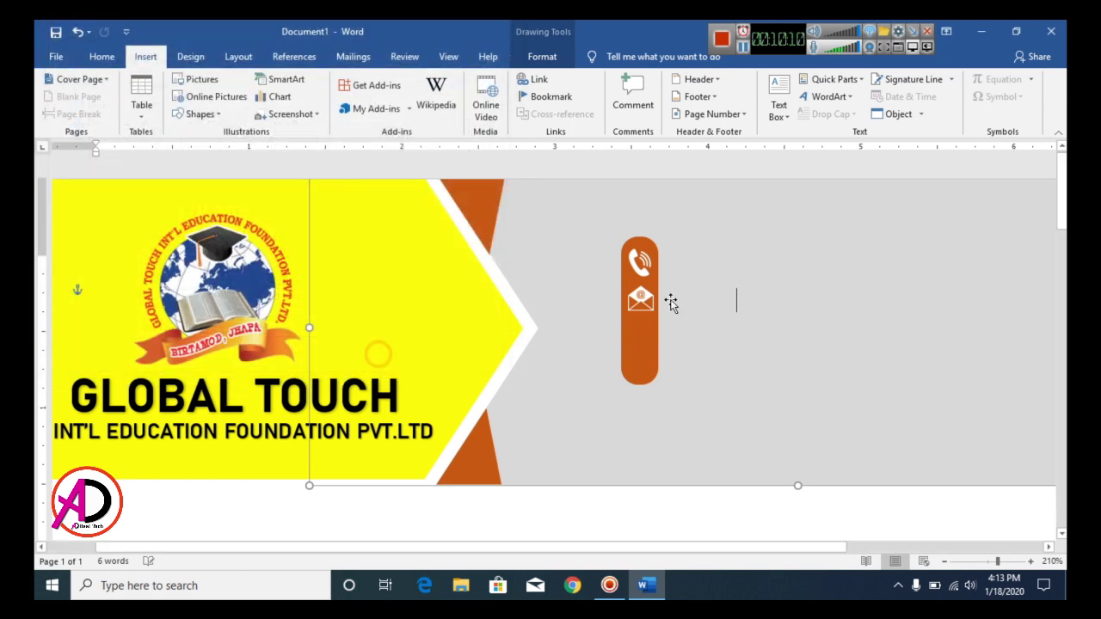
{"action": "left_click", "coordinate": [737, 98]}
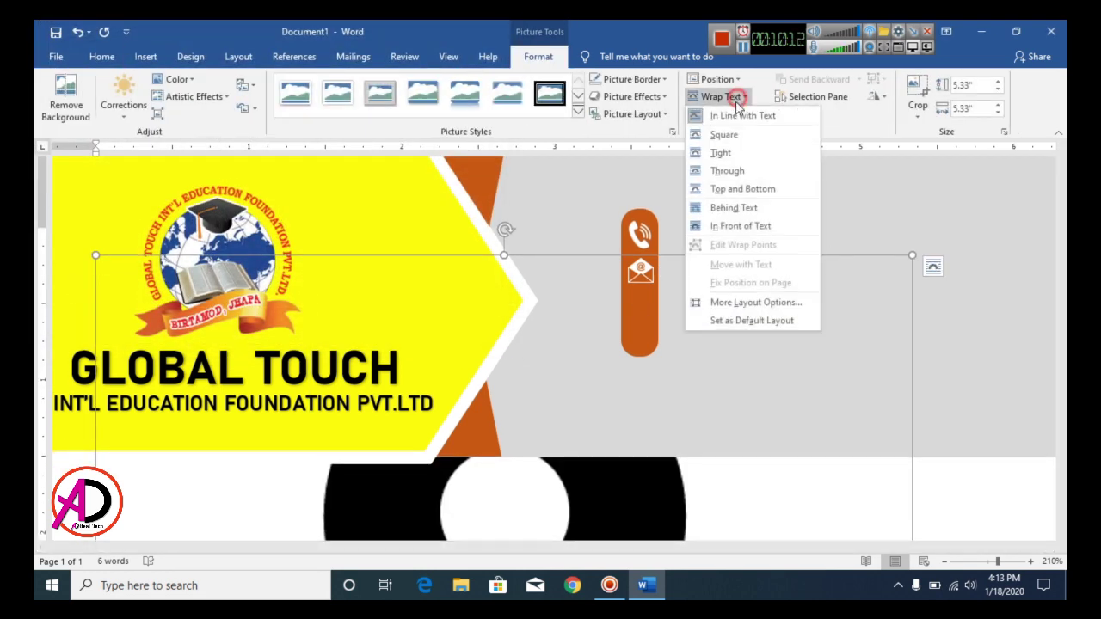
{"action": "left_click", "coordinate": [744, 225]}
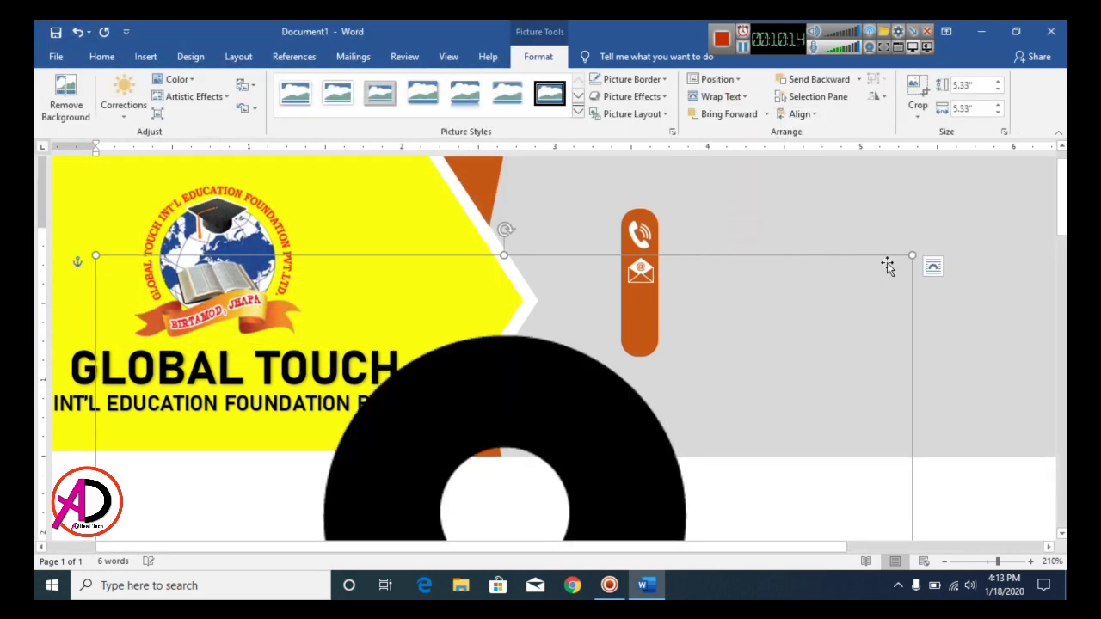
- Shrink the location pin picture proportionally to about 0.44" by 0.44"
{"action": "left_click_drag", "start_coordinate": [910, 258], "coordinate": [491, 489]}
{"action": "scroll", "coordinate": [550, 421], "scroll_direction": "down", "scroll_amount": 8}
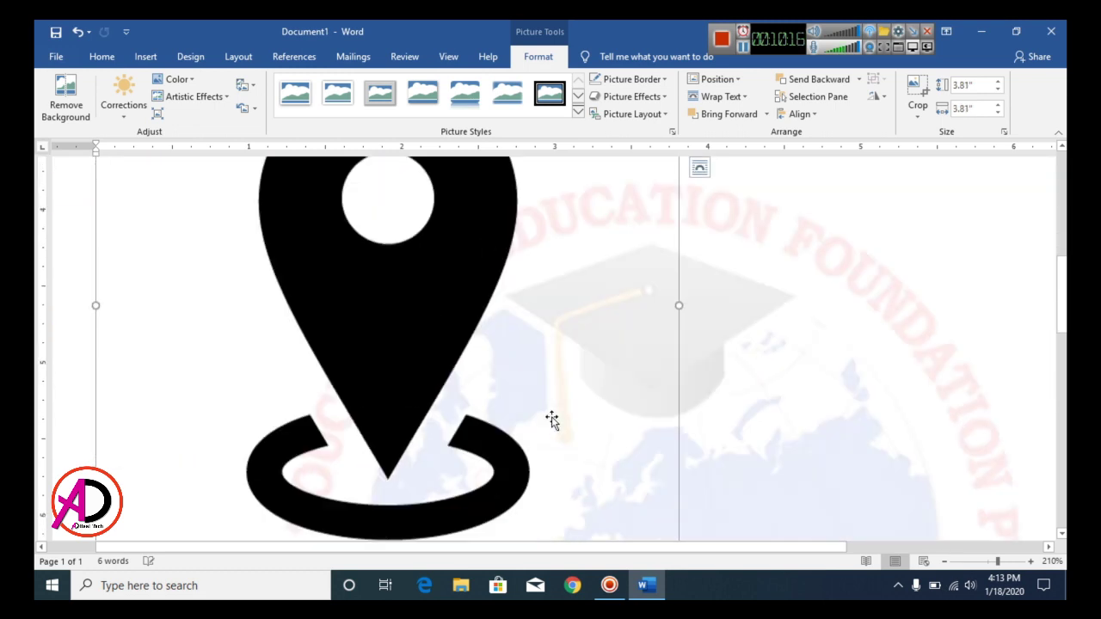
{"action": "left_click_drag", "start_coordinate": [679, 441], "coordinate": [425, 194]}
{"action": "scroll", "coordinate": [498, 327], "scroll_direction": "down", "scroll_amount": 10}
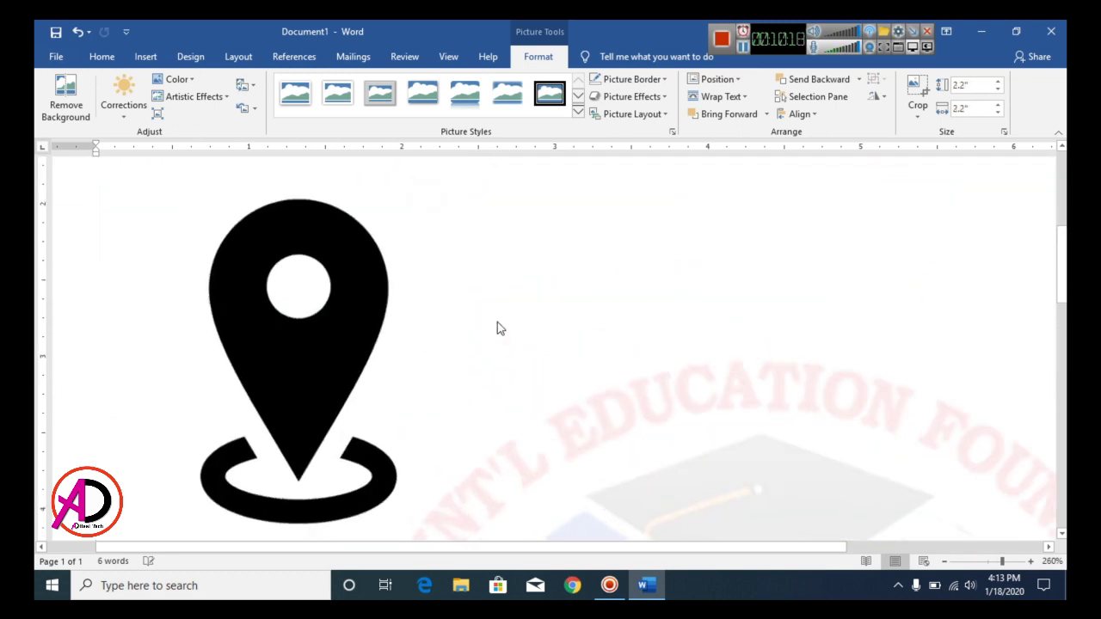
{"action": "scroll", "coordinate": [504, 368], "scroll_direction": "down", "scroll_amount": 2}
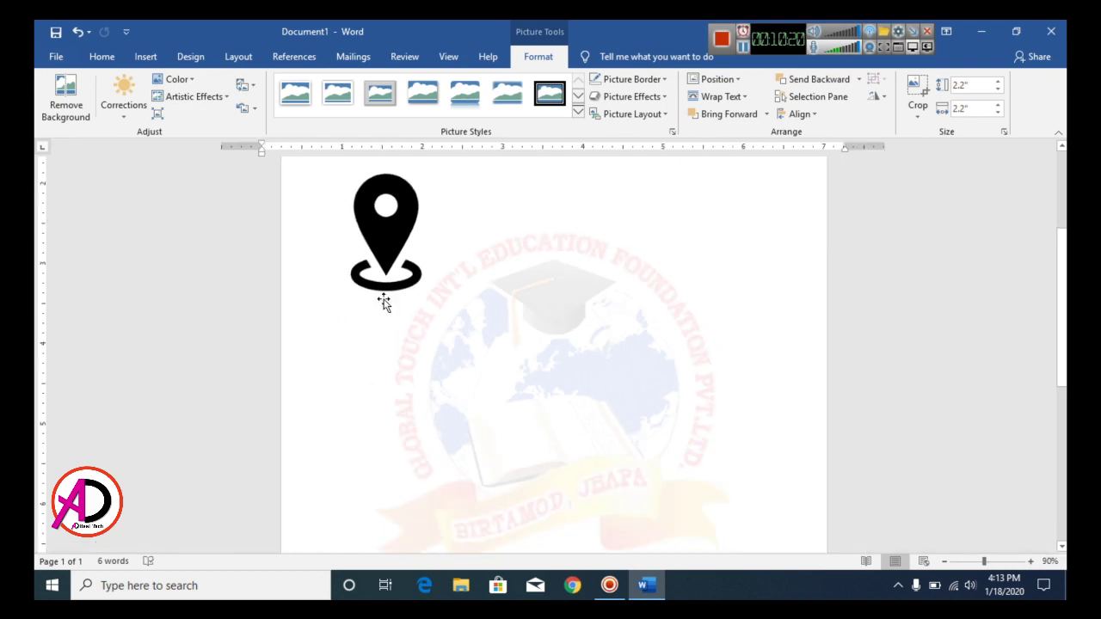
{"action": "left_click", "coordinate": [422, 290]}
{"action": "left_click_drag", "start_coordinate": [460, 303], "coordinate": [347, 188]}
{"action": "scroll", "coordinate": [469, 277], "scroll_direction": "up", "scroll_amount": 3}
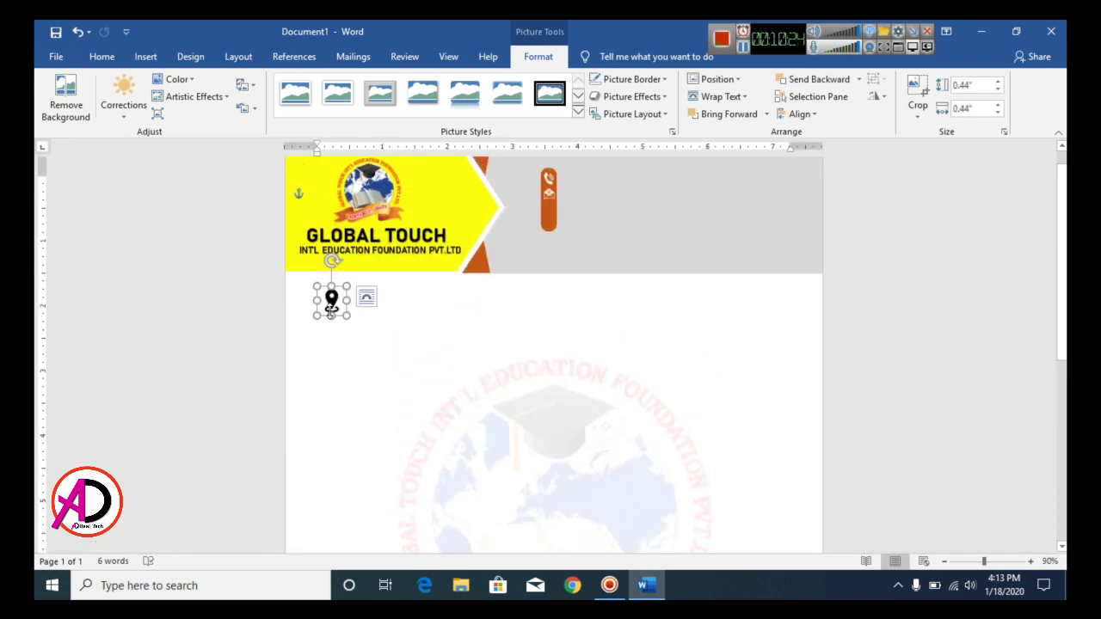
- Place the location pin on the orange bar below the envelope icon, shrink it to about 0.24" by 0.24" and nudge it up
{"action": "left_click_drag", "start_coordinate": [341, 305], "coordinate": [565, 233]}
{"action": "scroll", "coordinate": [640, 269], "scroll_direction": "up", "scroll_amount": 11}
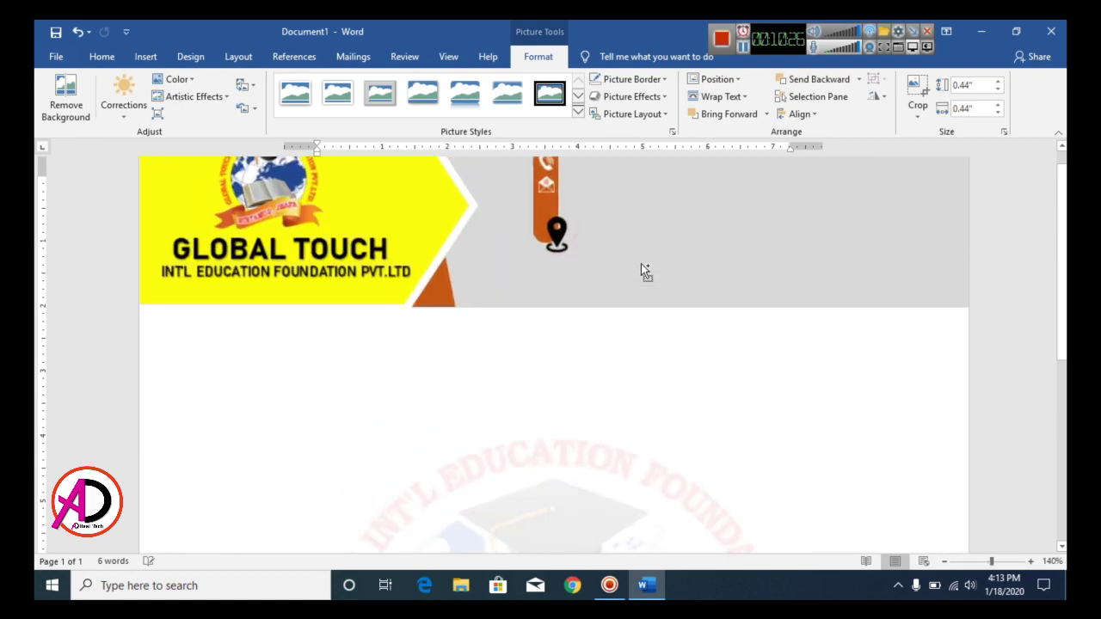
{"action": "scroll", "coordinate": [640, 263], "scroll_direction": "up", "scroll_amount": 4}
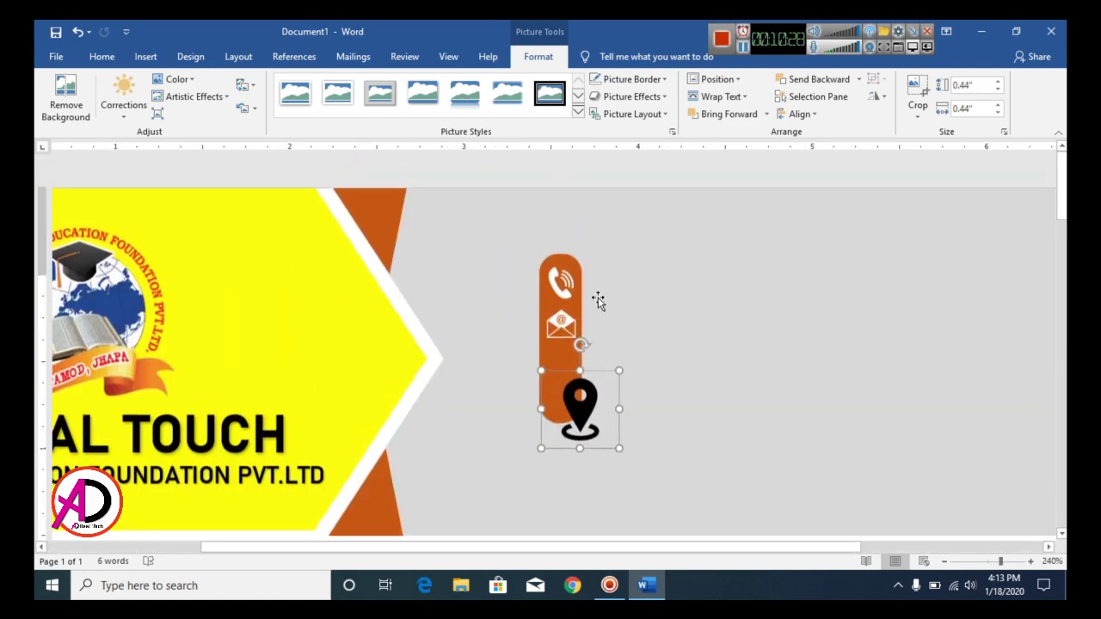
{"action": "left_click_drag", "start_coordinate": [620, 373], "coordinate": [561, 374]}
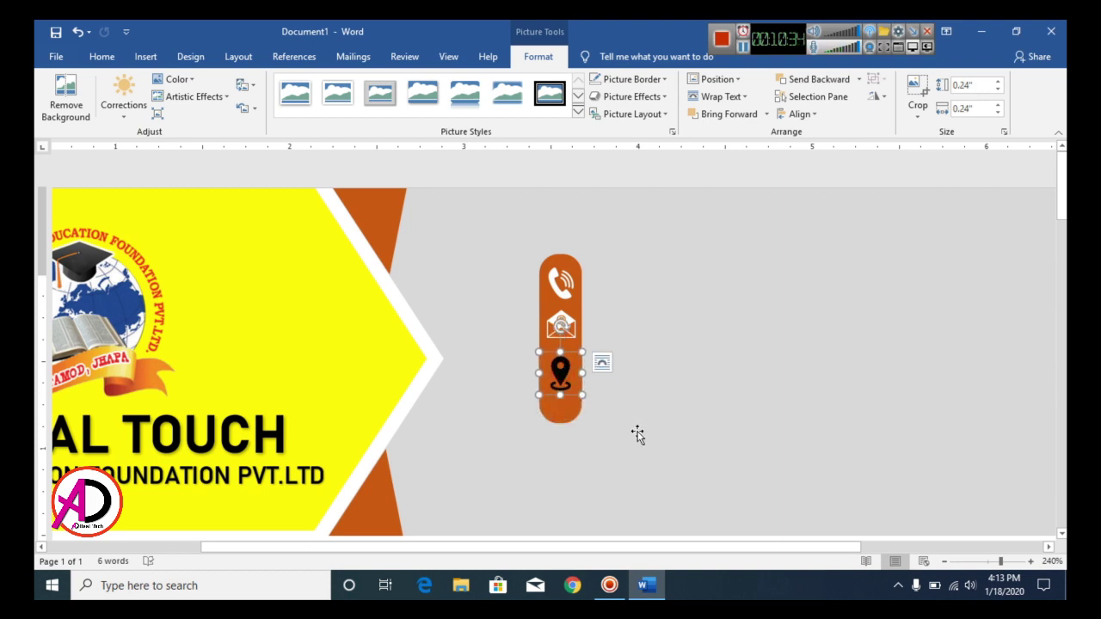
{"action": "key", "text": "ctrl+Up"}
{"action": "key", "text": "ctrl+Up"}
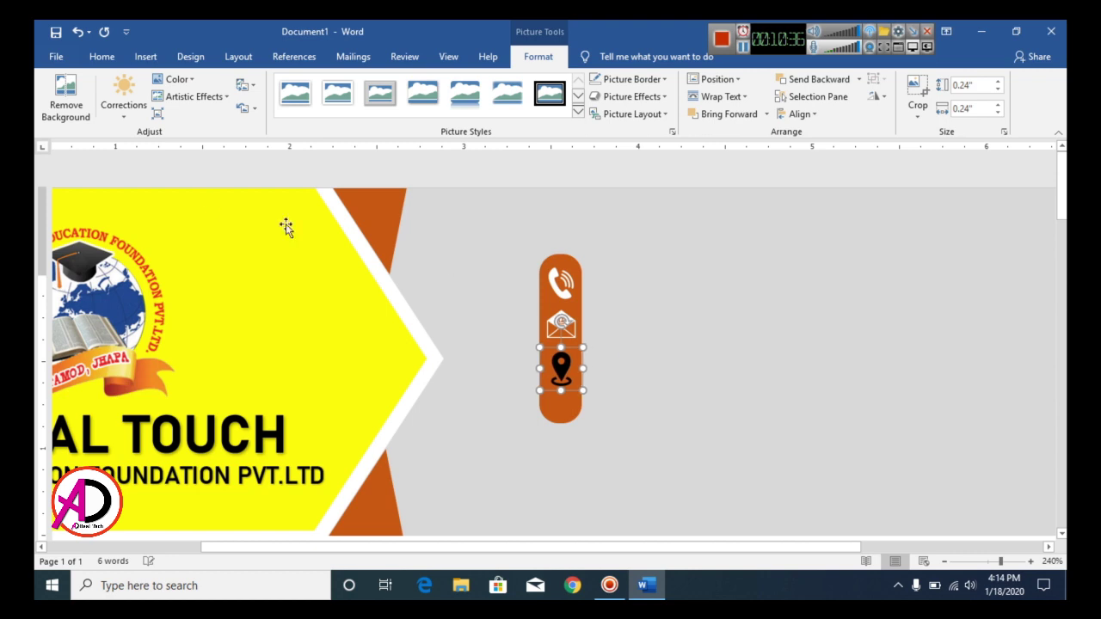
- Turn the location pin white with the Washout recolor and the Photocopy artistic effect
{"action": "left_click", "coordinate": [175, 79]}
{"action": "left_click", "coordinate": [348, 271]}
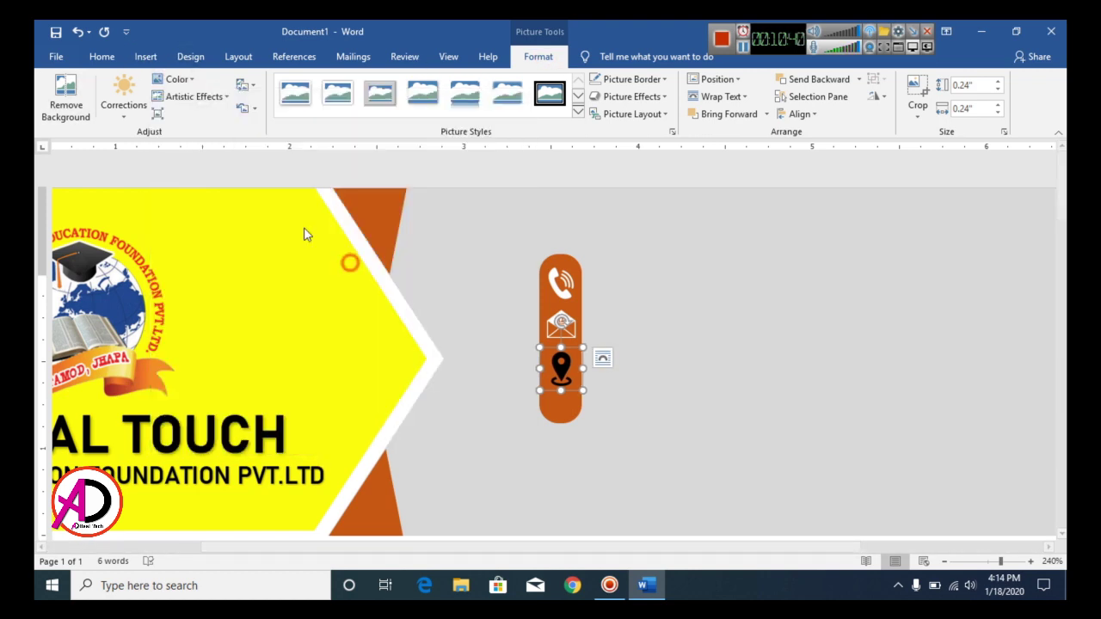
{"action": "left_click", "coordinate": [194, 97]}
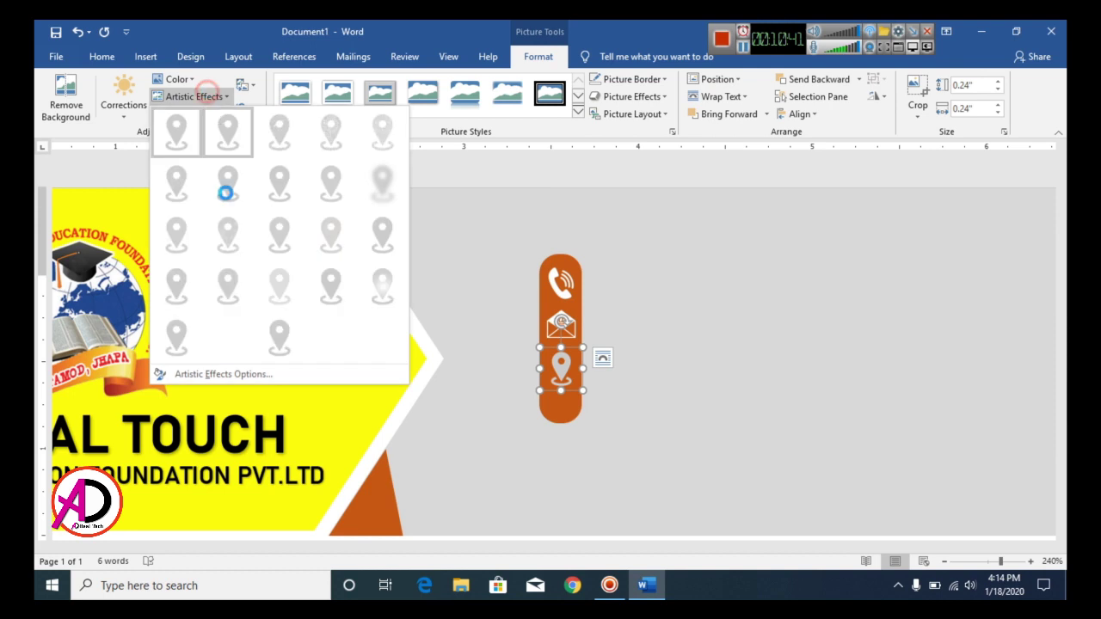
{"action": "left_click", "coordinate": [232, 342]}
{"action": "left_click", "coordinate": [604, 398]}
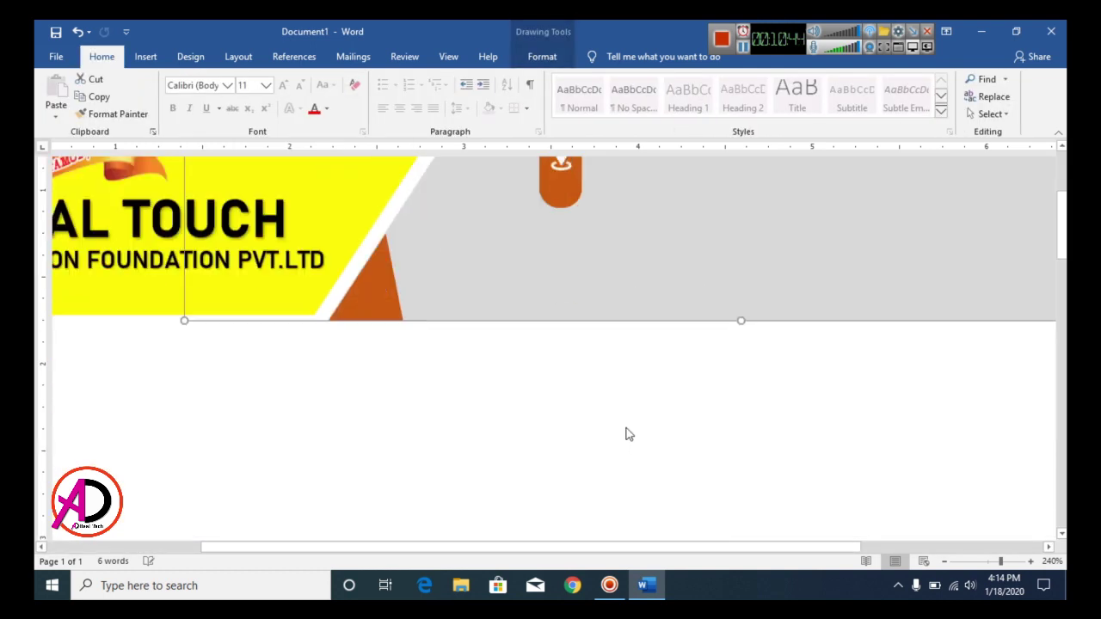
- Shorten the orange rounded bar from its lower end so it ends just below the location pin
{"action": "left_click", "coordinate": [564, 417]}
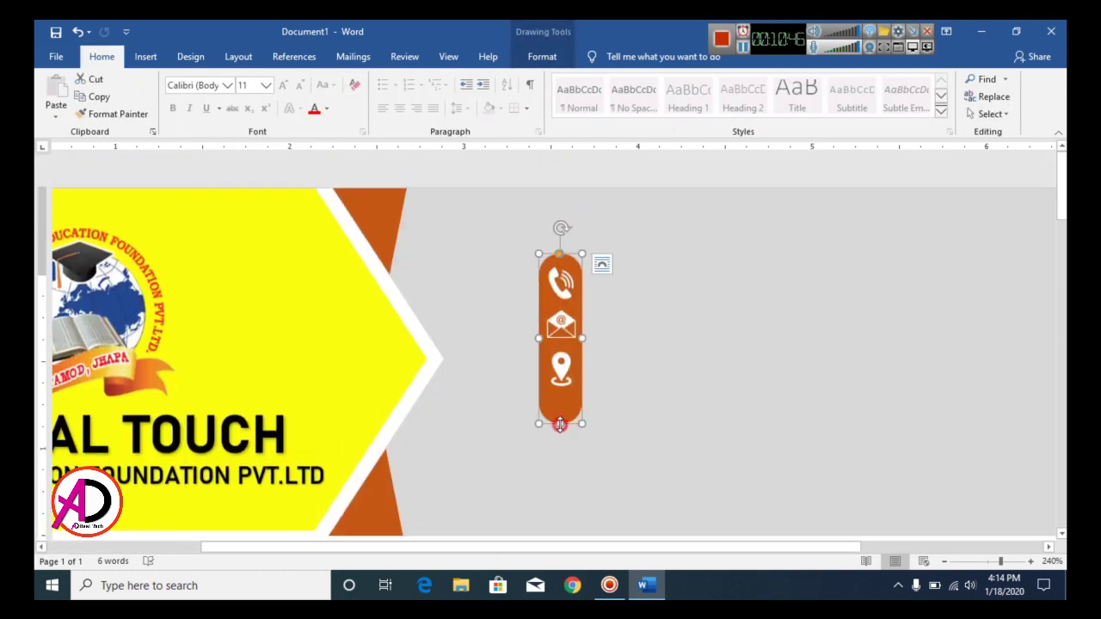
{"action": "left_click_drag", "start_coordinate": [560, 423], "coordinate": [560, 405]}
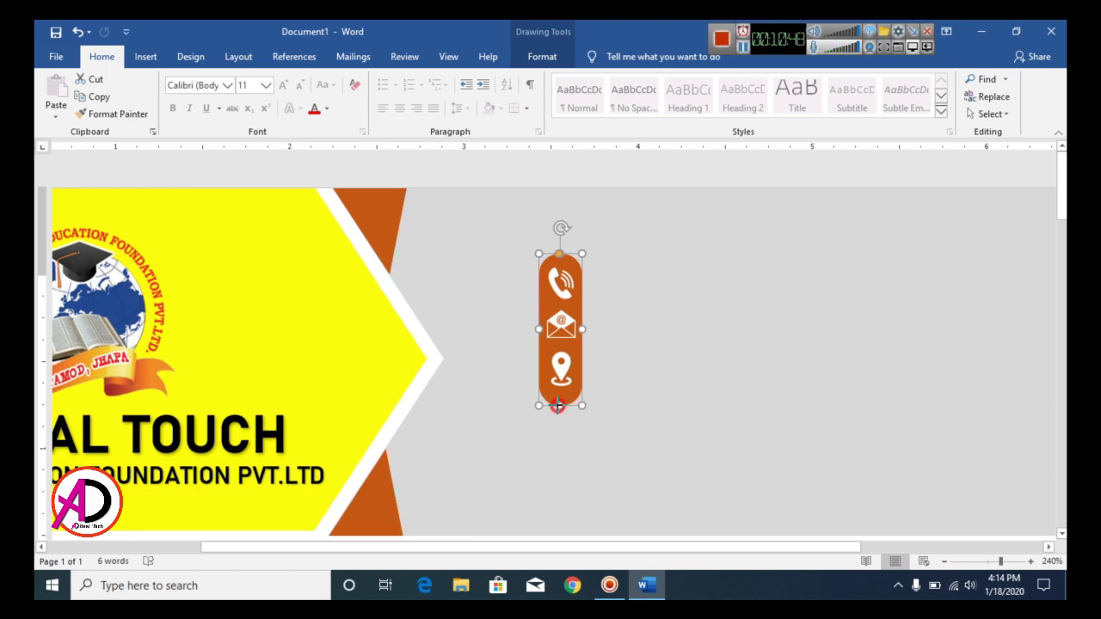
{"action": "left_click", "coordinate": [638, 404]}
{"action": "scroll", "coordinate": [603, 438], "scroll_direction": "down", "scroll_amount": 7, "text": "ctrl"}
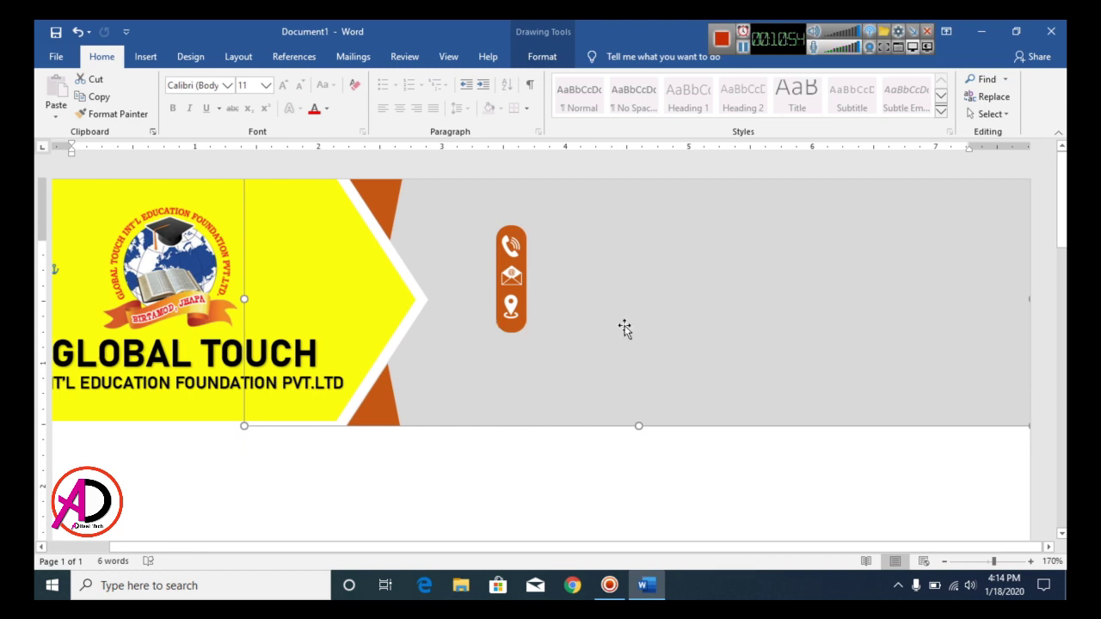
- Insert WordArt in the plain black fill style and place it on the gray area beside the contact icons
{"action": "left_click", "coordinate": [146, 56]}
{"action": "left_click", "coordinate": [661, 461]}
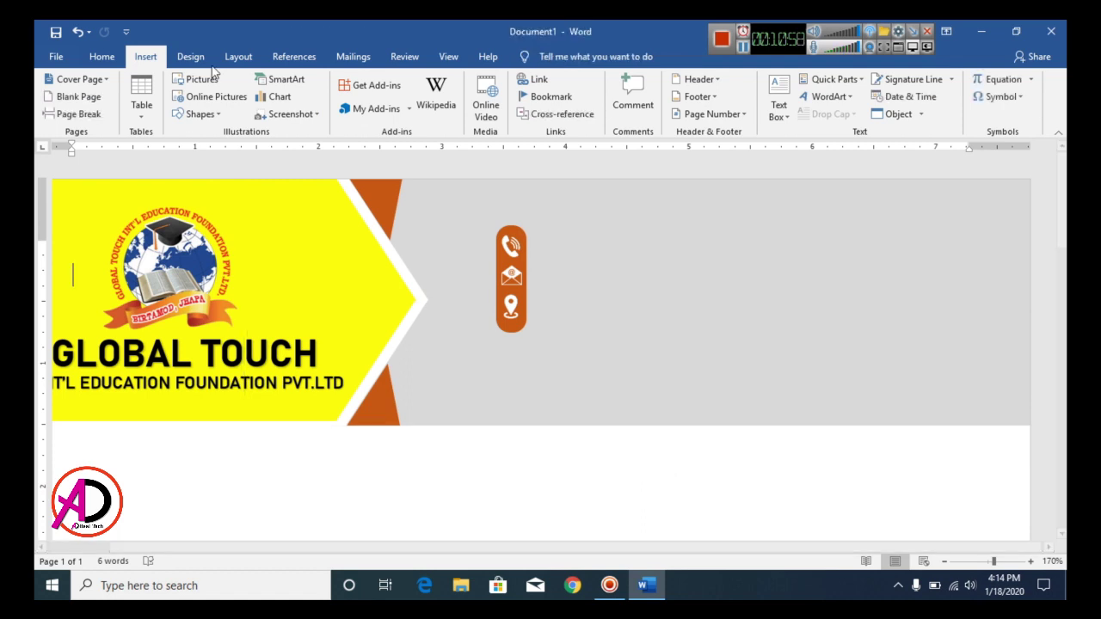
{"action": "left_click", "coordinate": [827, 97]}
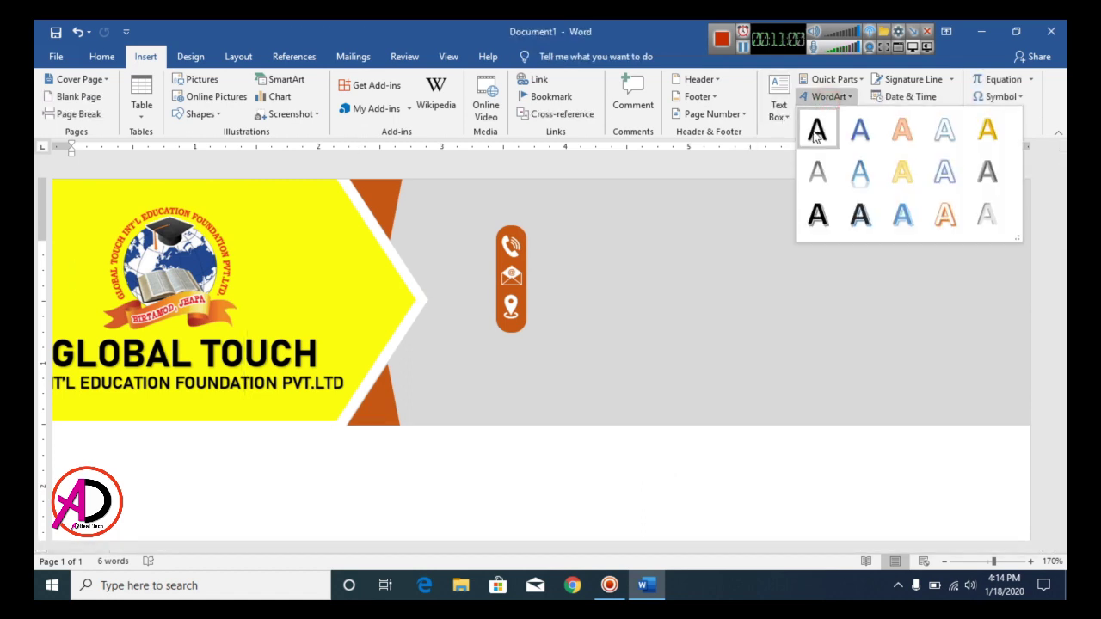
{"action": "left_click", "coordinate": [817, 127]}
{"action": "left_click_drag", "start_coordinate": [329, 262], "coordinate": [772, 241]}
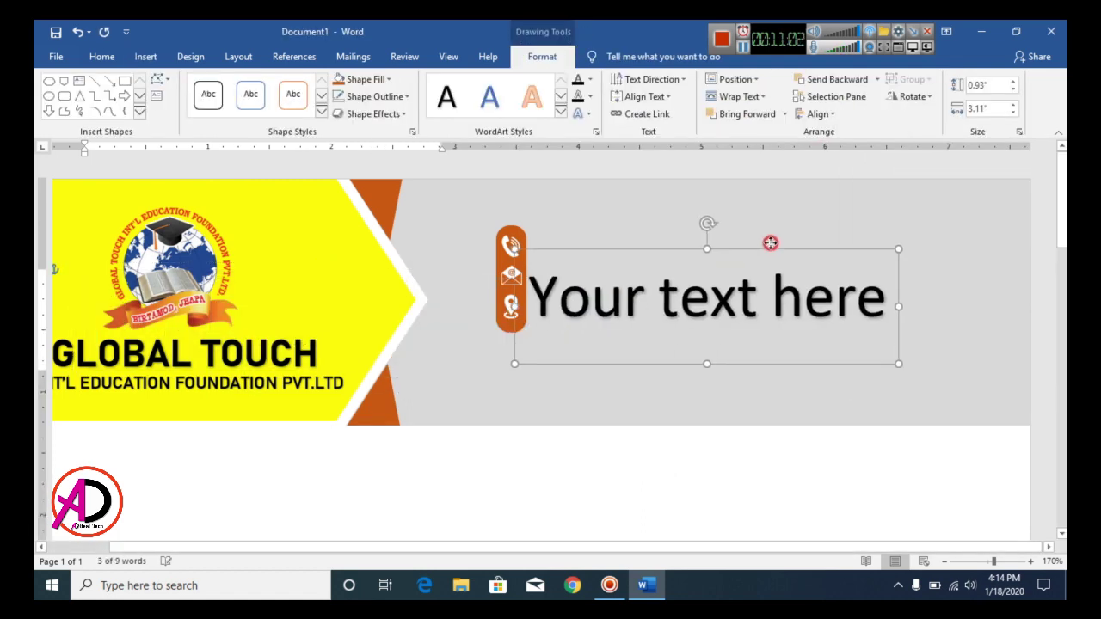
- Set the font size of the whole WordArt placeholder text to 10
{"action": "triple_click", "coordinate": [718, 302]}
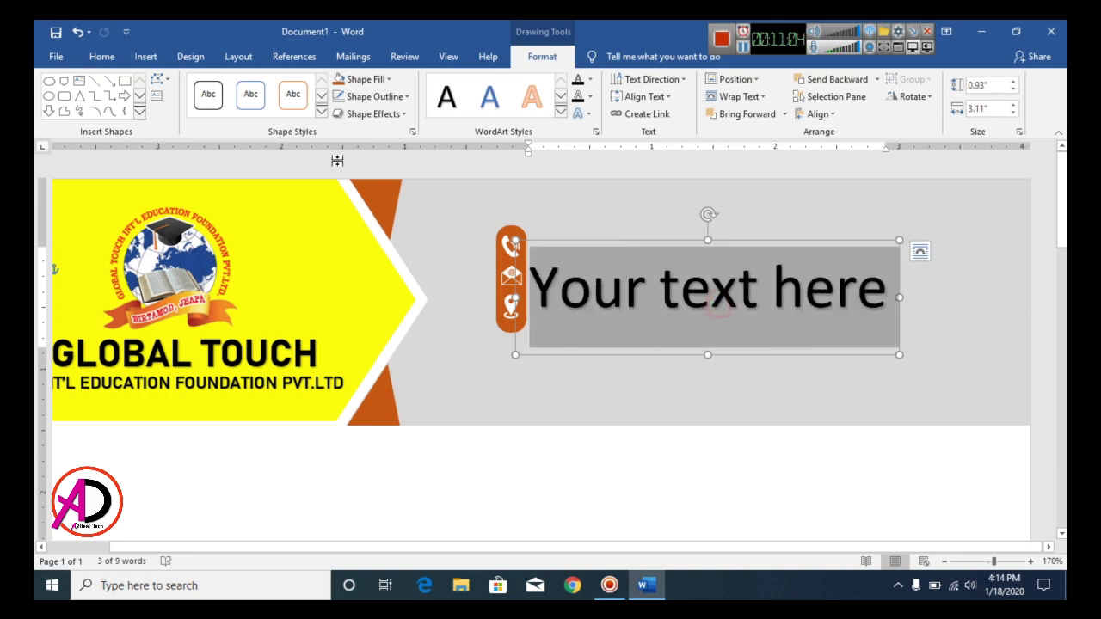
{"action": "left_click", "coordinate": [100, 56]}
{"action": "left_click", "coordinate": [266, 86]}
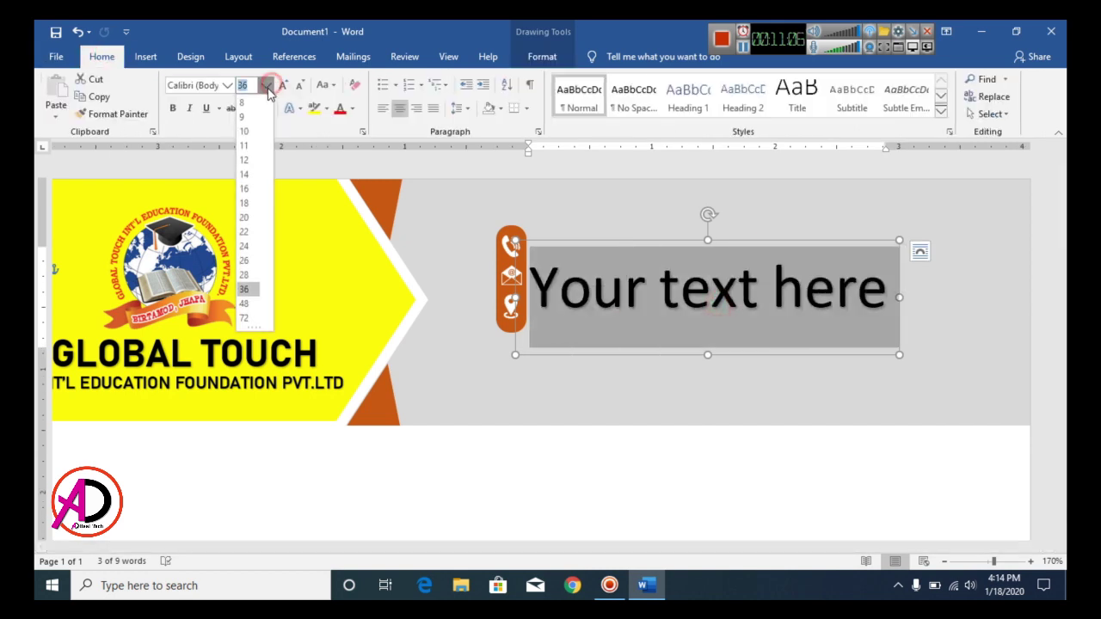
{"action": "left_click", "coordinate": [245, 131]}
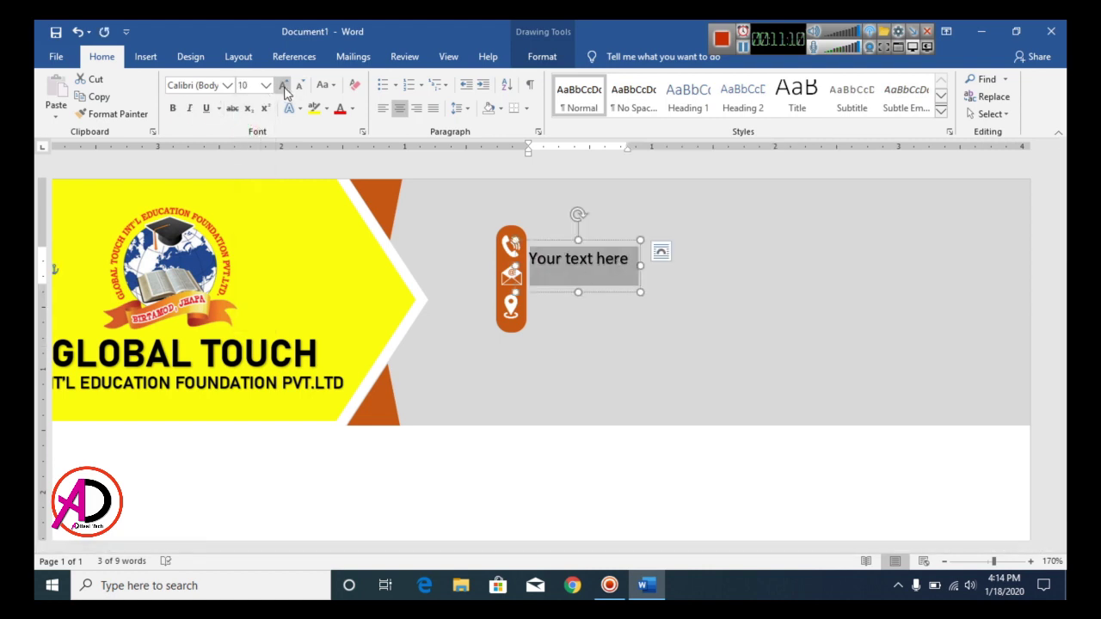
- Remove the outline and the shadow from the WordArt text
{"action": "left_click", "coordinate": [543, 58]}
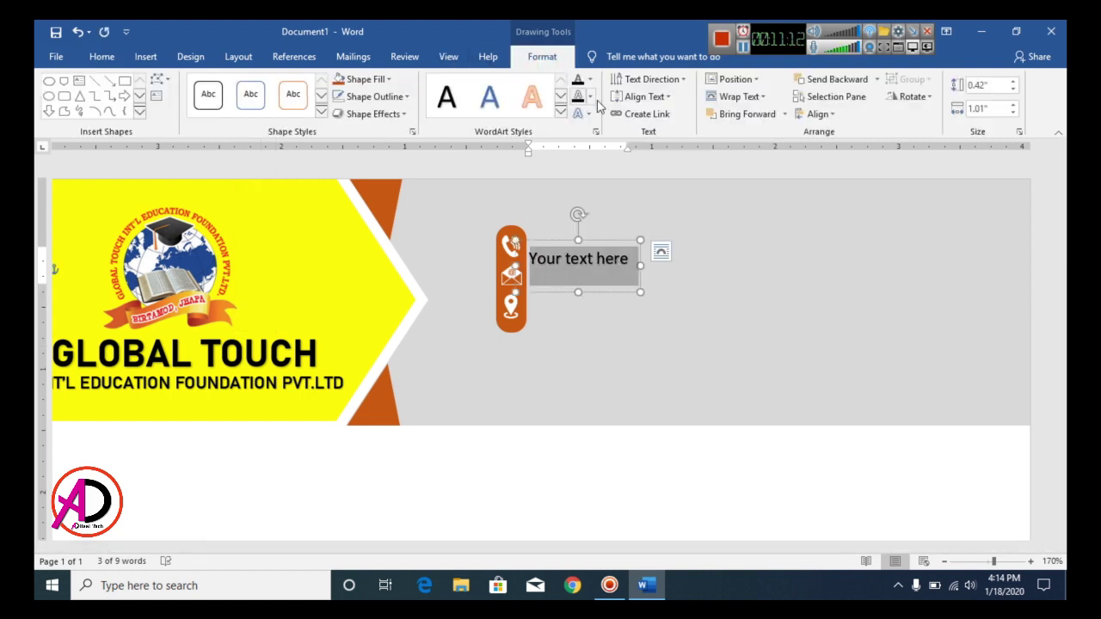
{"action": "left_click", "coordinate": [590, 82]}
{"action": "left_click", "coordinate": [590, 81]}
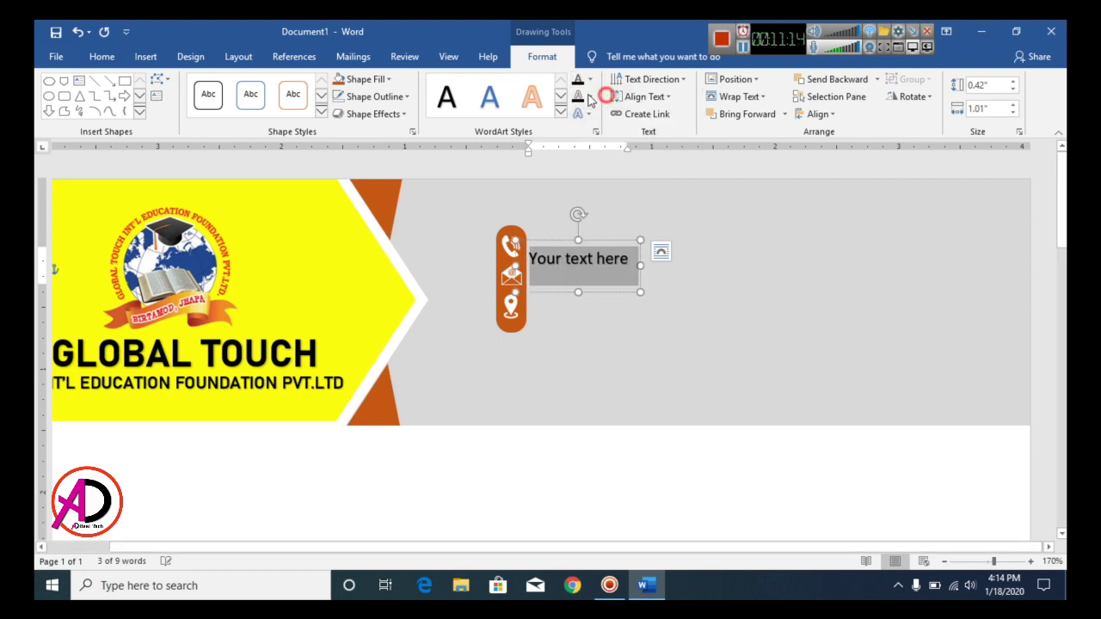
{"action": "left_click", "coordinate": [591, 100]}
{"action": "left_click", "coordinate": [607, 247]}
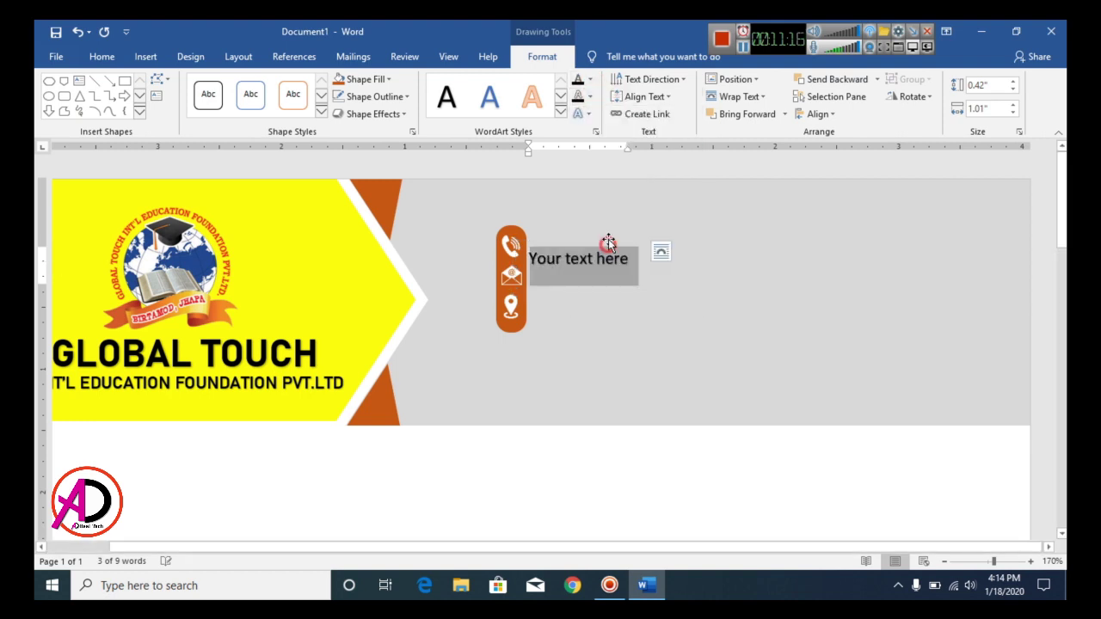
{"action": "left_click", "coordinate": [586, 116]}
{"action": "mouse_move", "coordinate": [594, 140]}
{"action": "left_click", "coordinate": [700, 160]}
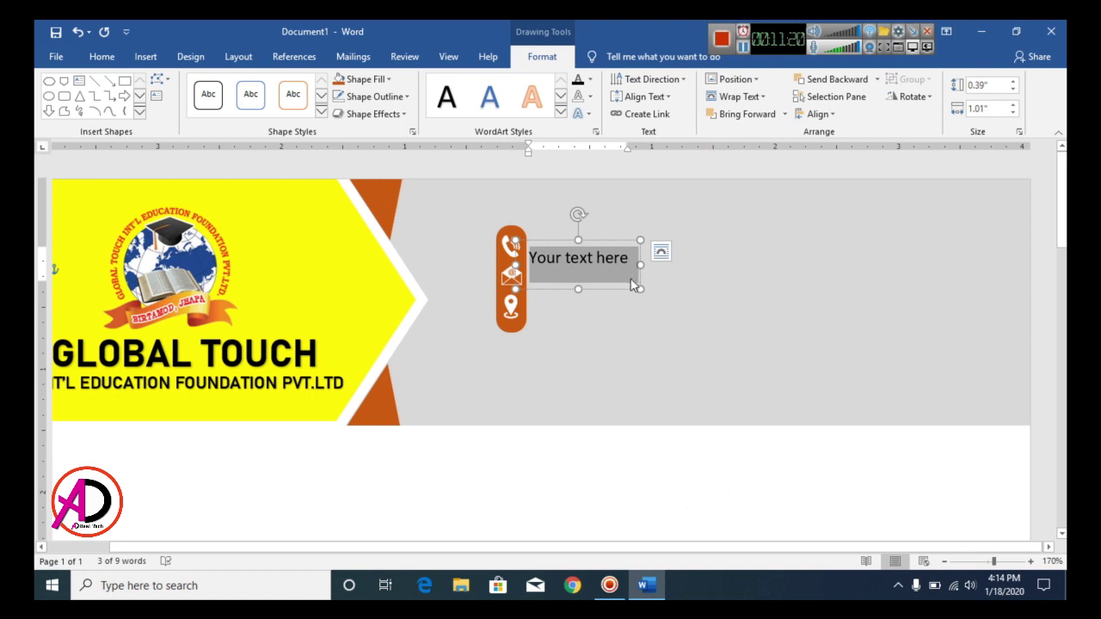
- Replace the WordArt placeholder text with the phone number and move it level with the phone icon
{"action": "type", "text": "123"}
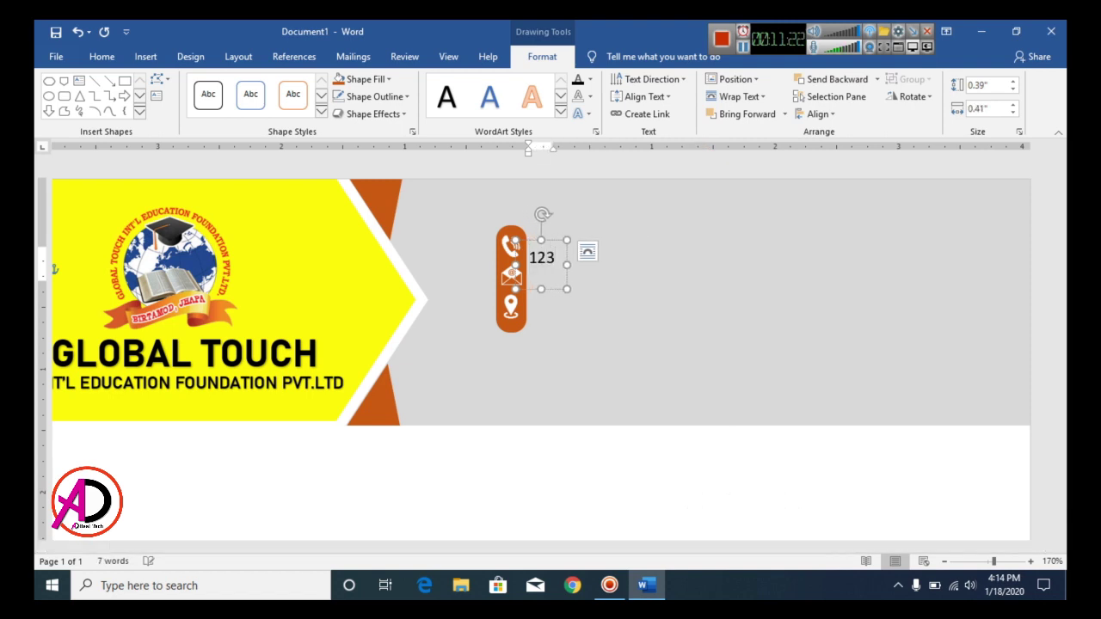
{"action": "type", "text": "-45-"}
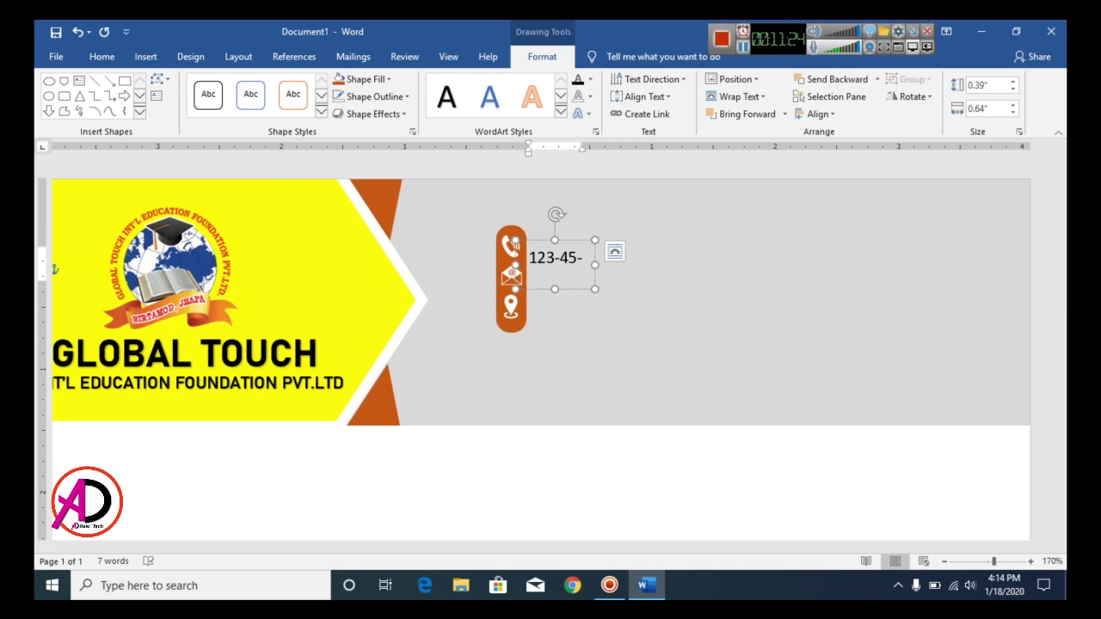
{"action": "type", "text": "6"}
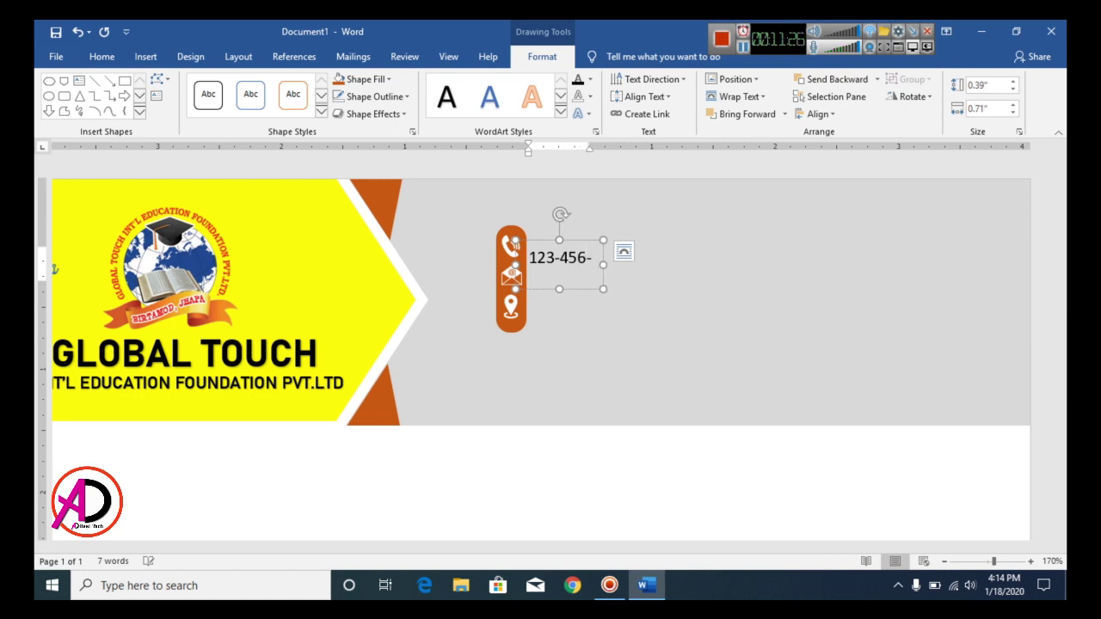
{"action": "type", "text": "789-00"}
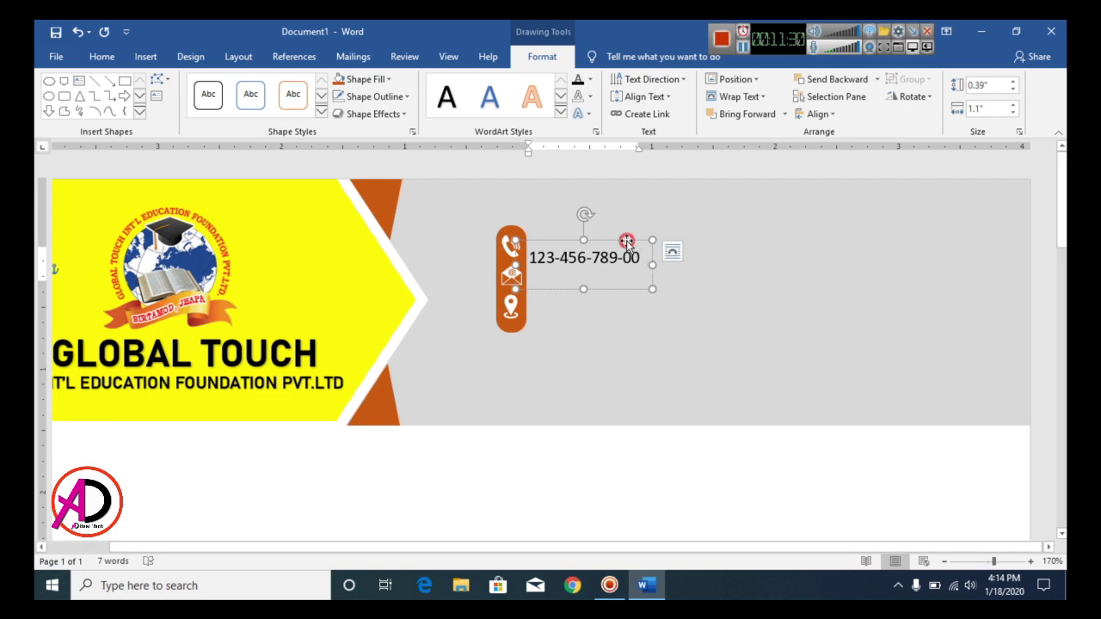
{"action": "left_click_drag", "start_coordinate": [626, 240], "coordinate": [633, 230]}
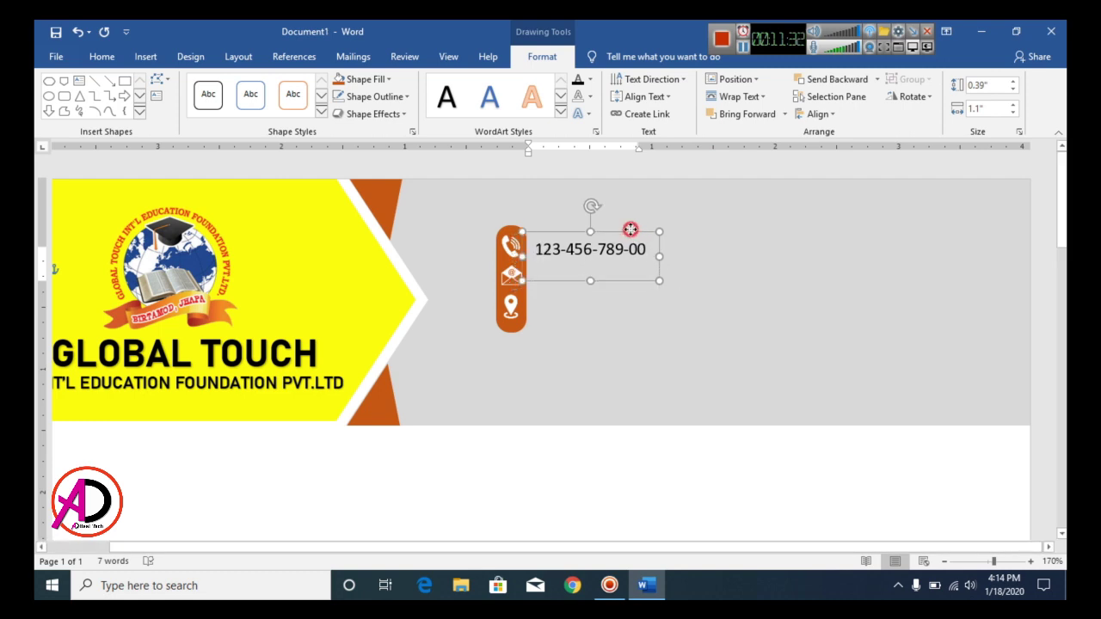
- Try bold formatting on the whole phone number text
{"action": "triple_click", "coordinate": [628, 249]}
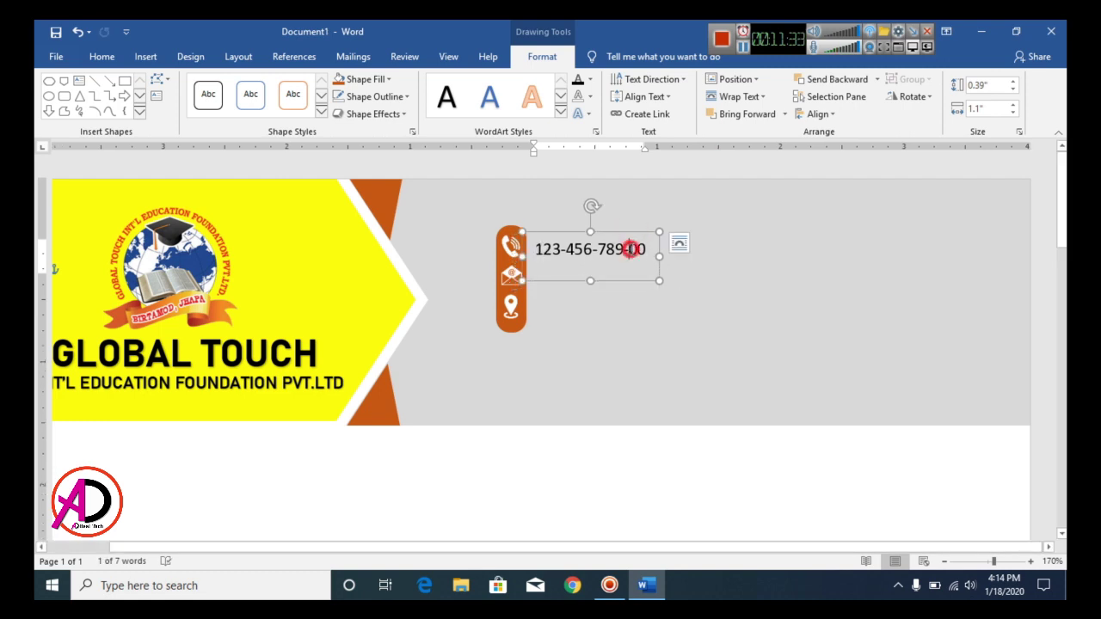
{"action": "left_click", "coordinate": [101, 56]}
{"action": "left_click", "coordinate": [173, 107]}
{"action": "left_click", "coordinate": [174, 109]}
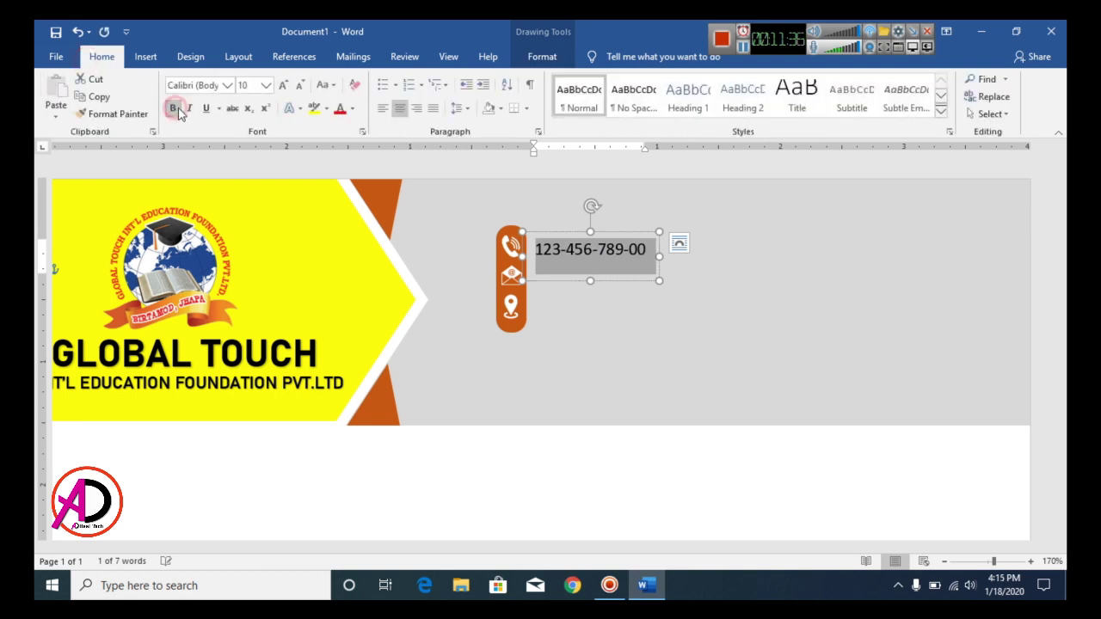
- Shorten the phone number's text box from its lower edge so it fits closely around the single line
{"action": "left_click_drag", "start_coordinate": [590, 278], "coordinate": [587, 267]}
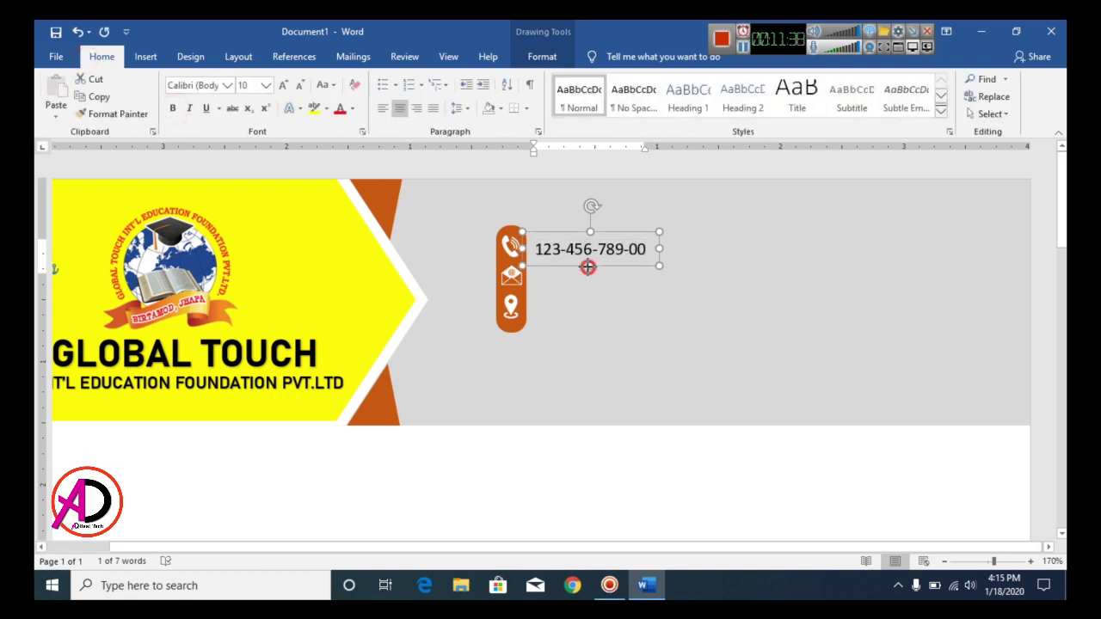
{"action": "left_click", "coordinate": [619, 267]}
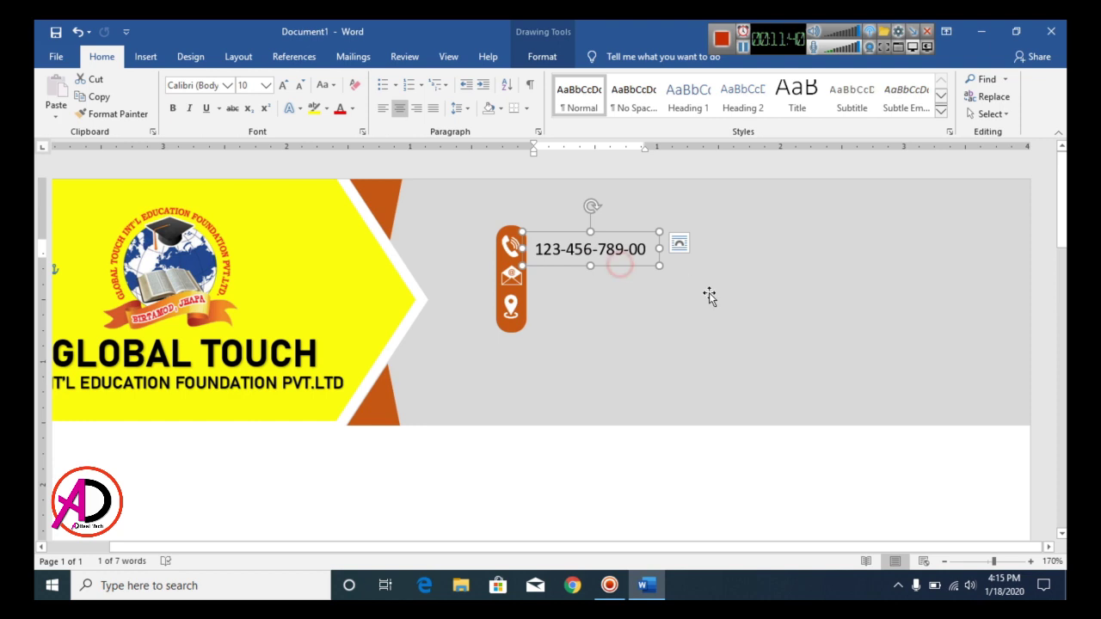
{"action": "left_click", "coordinate": [679, 244]}
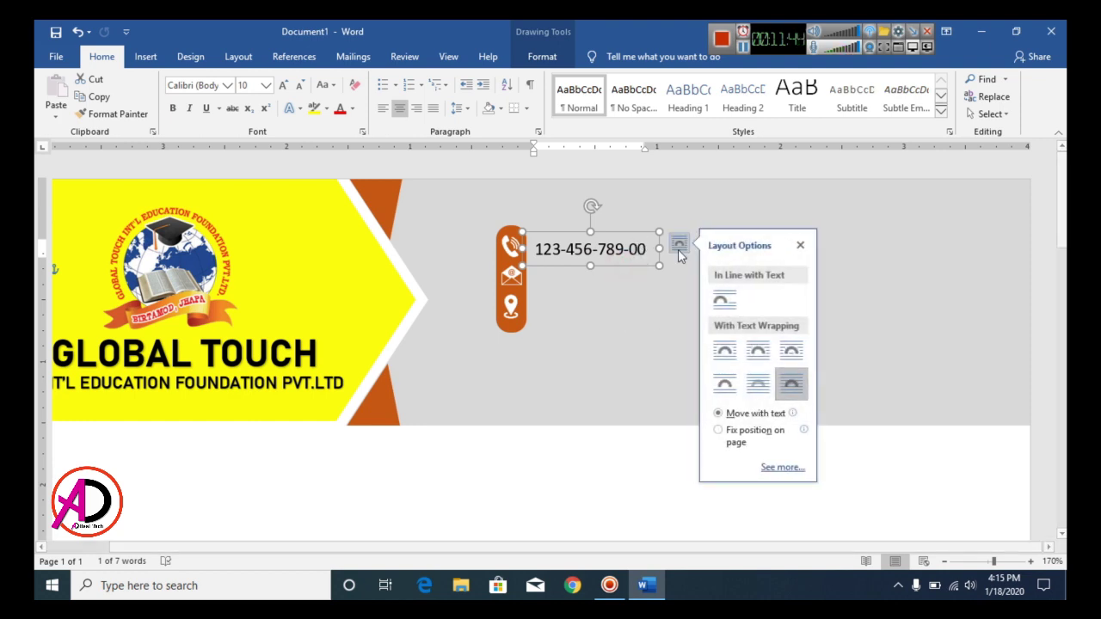
{"action": "left_click", "coordinate": [621, 249]}
- Duplicate the phone number's text box, place the copy beside the envelope icon and select its text
{"action": "left_click", "coordinate": [621, 238]}
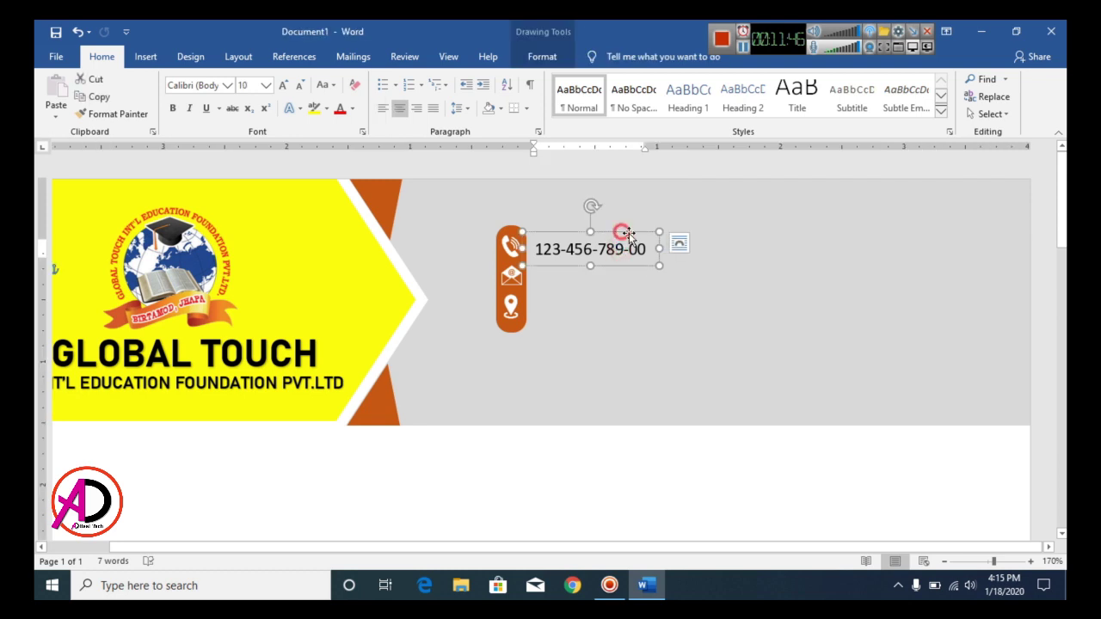
{"action": "key", "text": "ctrl+d"}
{"action": "left_click_drag", "start_coordinate": [644, 291], "coordinate": [620, 297]}
{"action": "triple_click", "coordinate": [619, 280]}
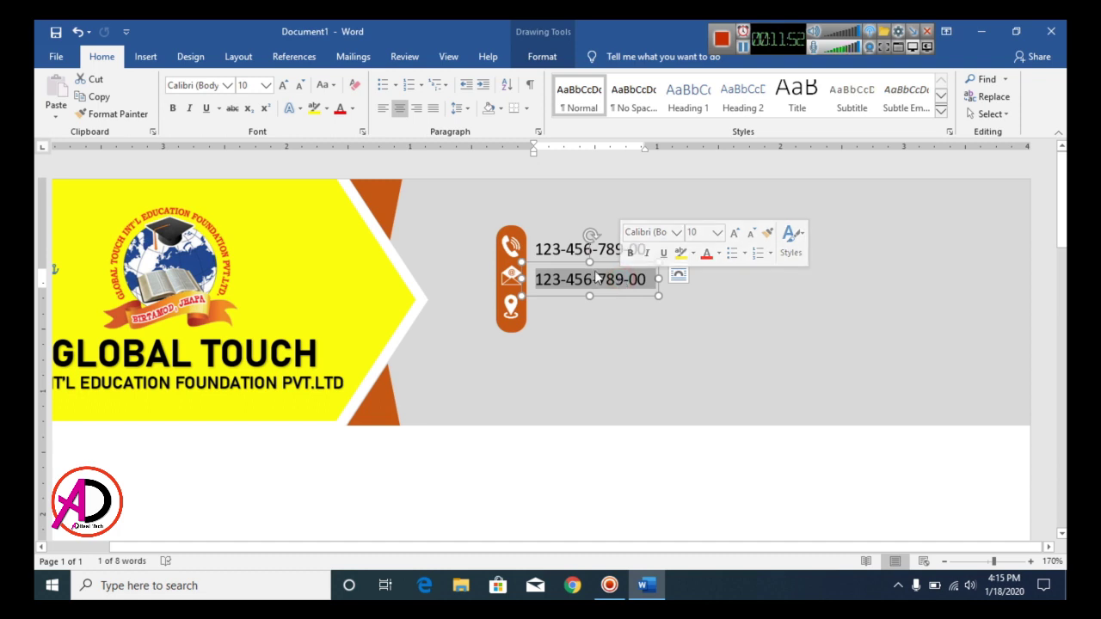
- Replace the copied text with "Youremail.com" and shift it slightly up to line up with the envelope icon
{"action": "type", "text": "YOU"}
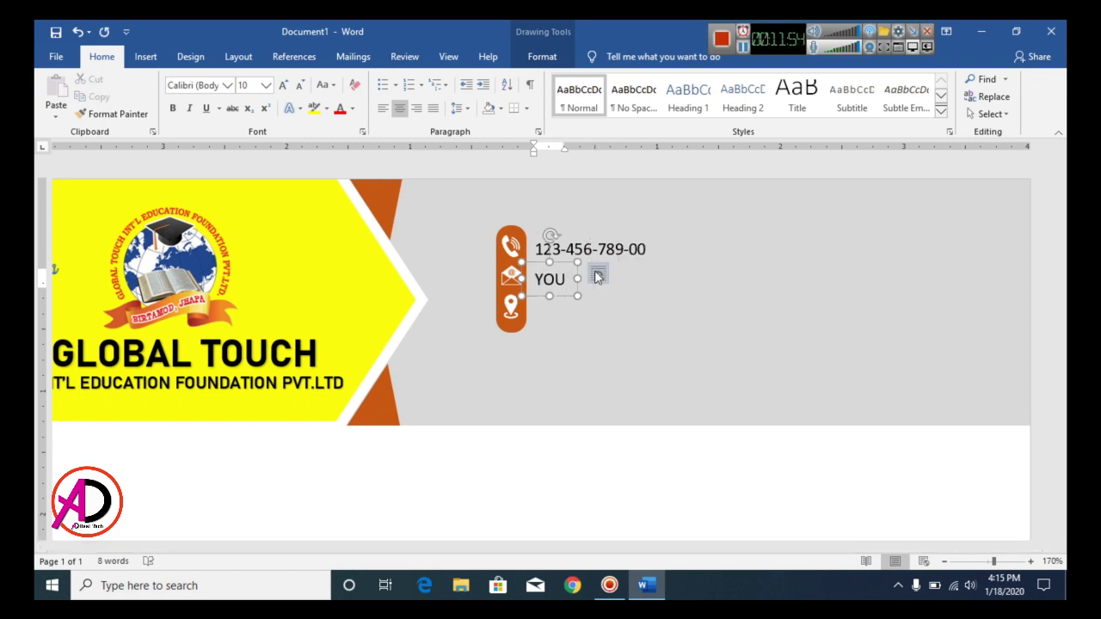
{"action": "key", "text": "BackSpace"}
{"action": "key", "text": "BackSpace"}
{"action": "key", "text": "BackSpace"}
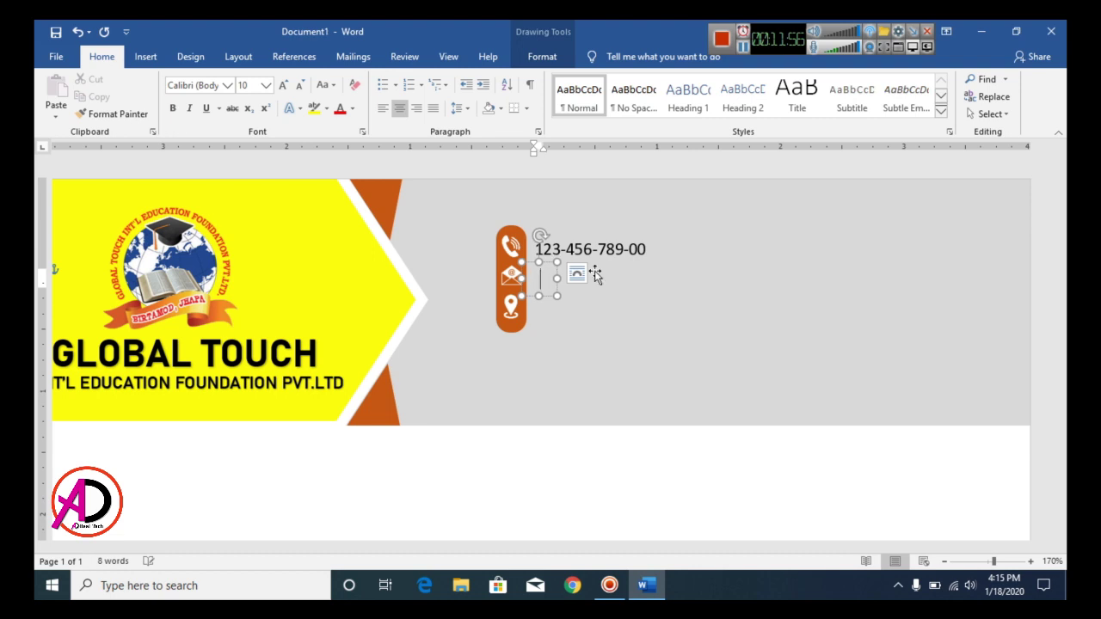
{"action": "type", "text": "yu"}
{"action": "key", "text": "BackSpace"}
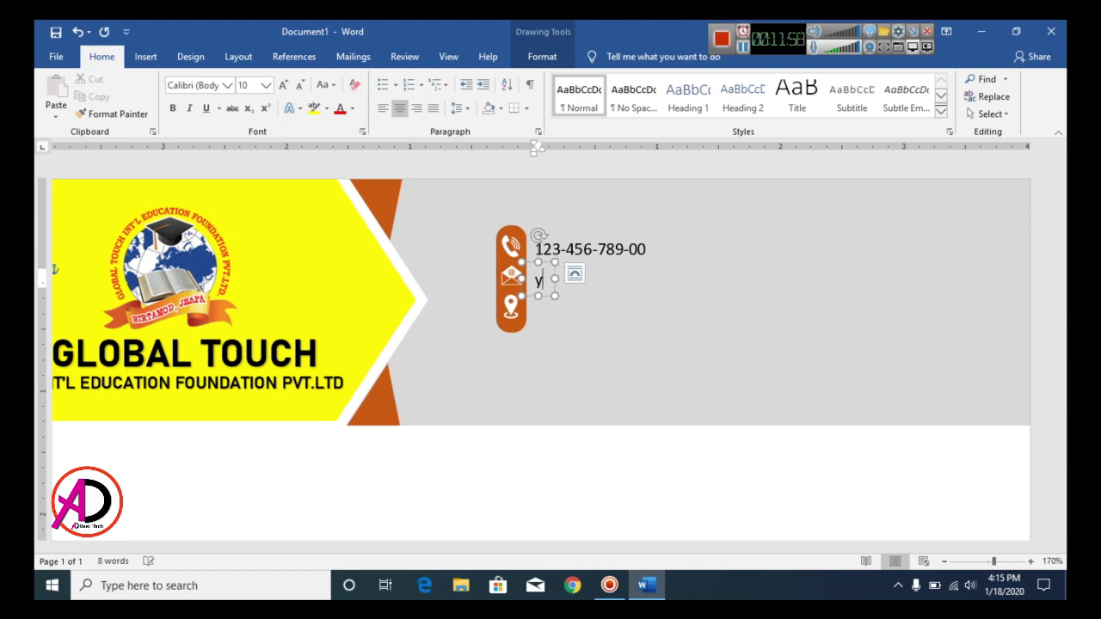
{"action": "type", "text": "our"}
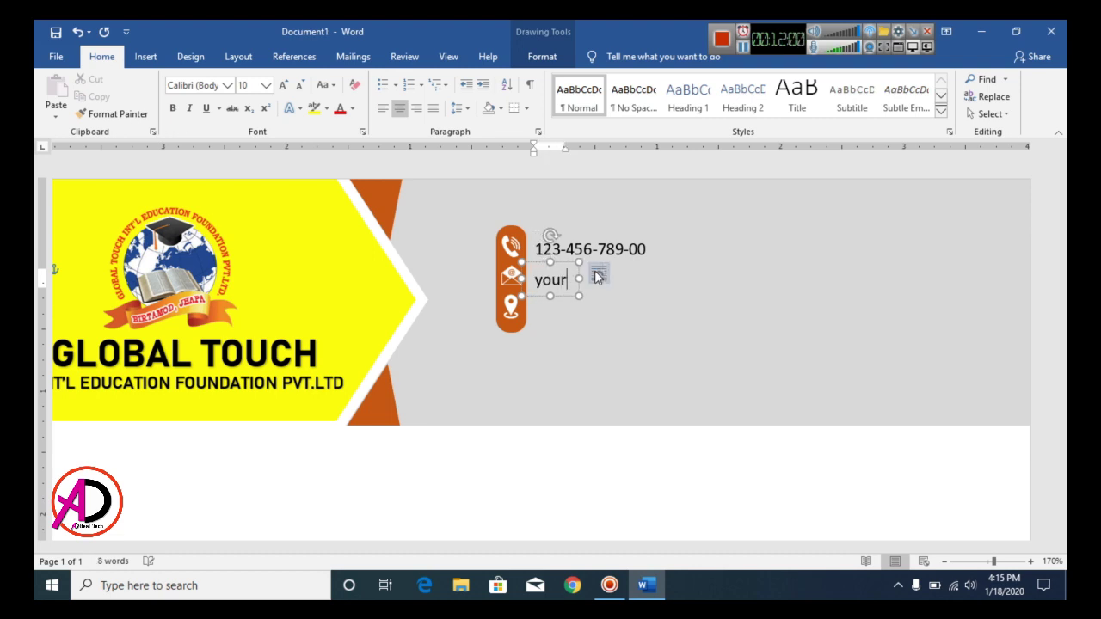
{"action": "type", "text": "em"}
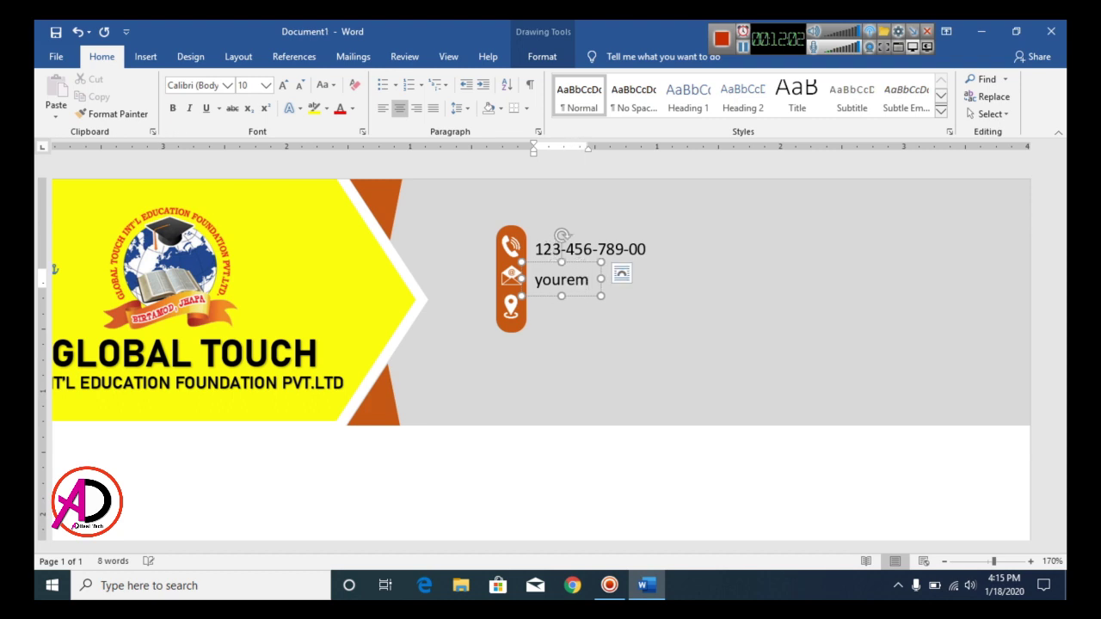
{"action": "type", "text": "ail.com"}
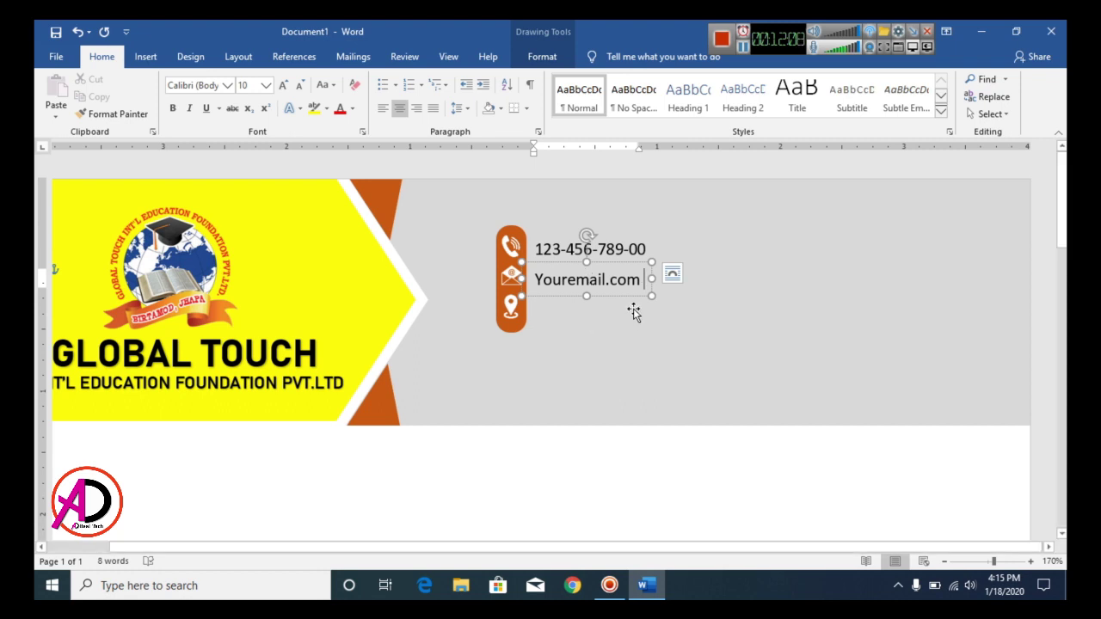
{"action": "left_click_drag", "start_coordinate": [622, 264], "coordinate": [623, 261]}
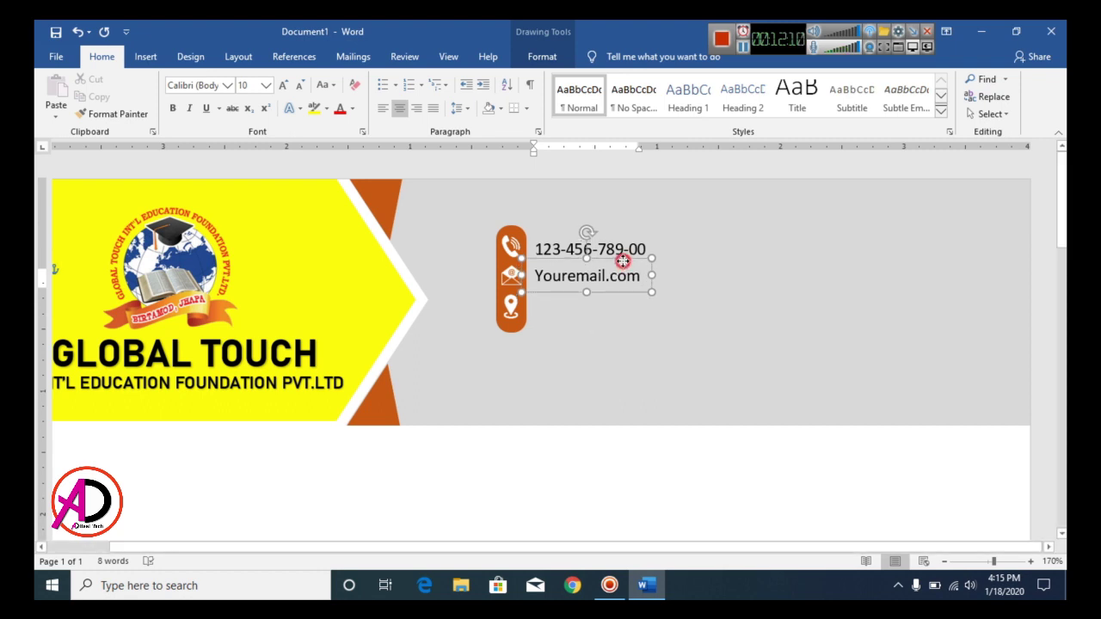
- Copy the "Youremail.com" text box and place the copy beside the location pin icon
{"action": "key", "text": "ctrl+c"}
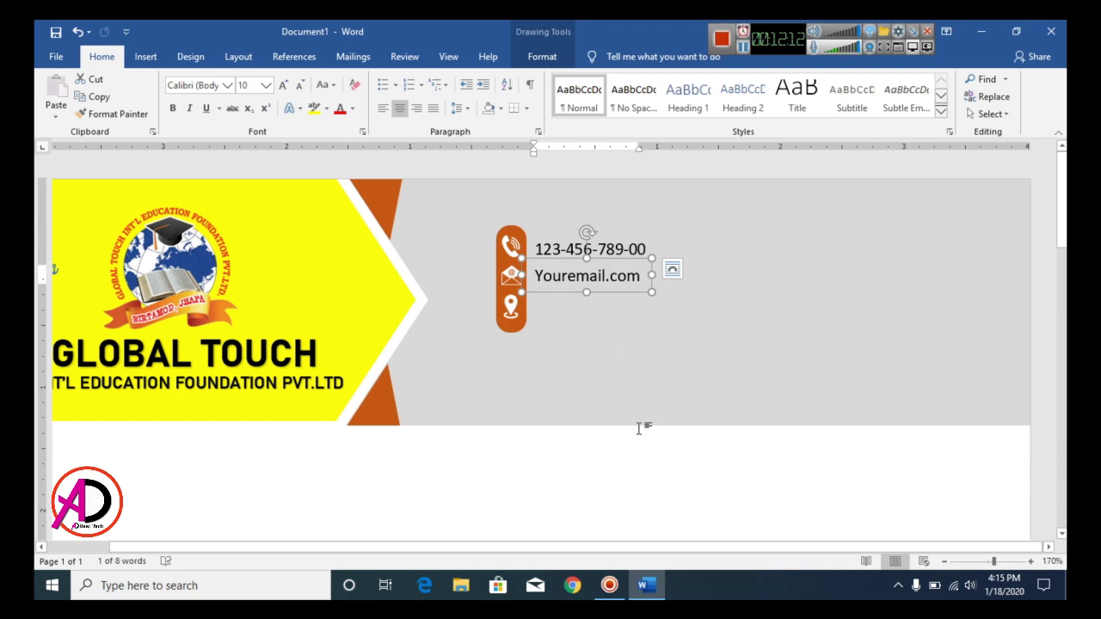
{"action": "key", "text": "ctrl+v"}
{"action": "left_click_drag", "start_coordinate": [646, 314], "coordinate": [630, 325]}
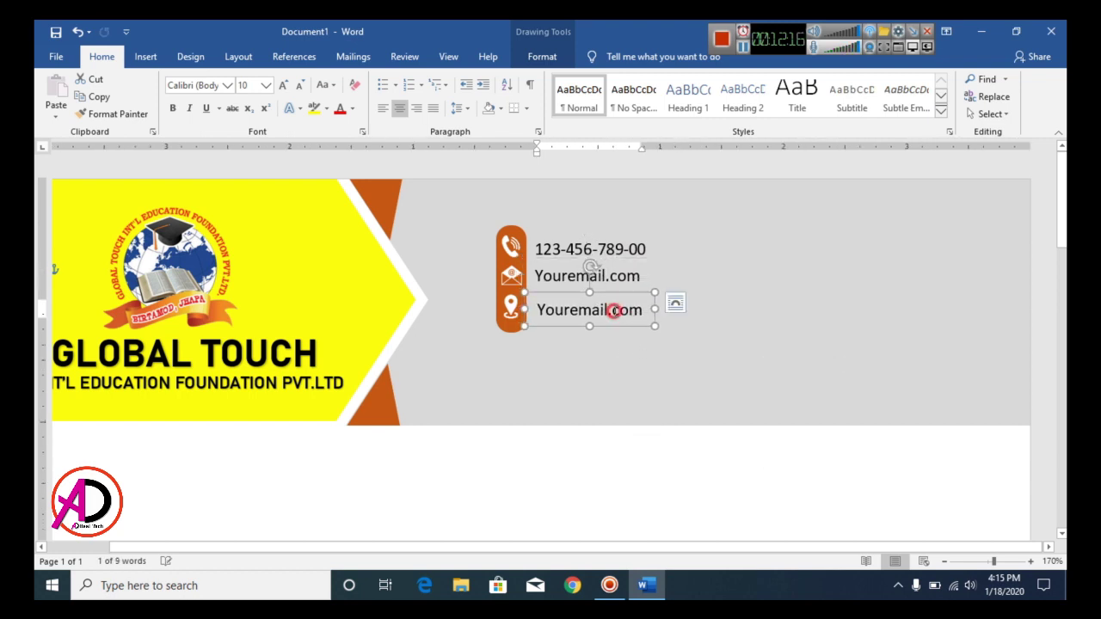
- Replace the text beside the location pin with "Type your Location here"
{"action": "double_click", "coordinate": [616, 312]}
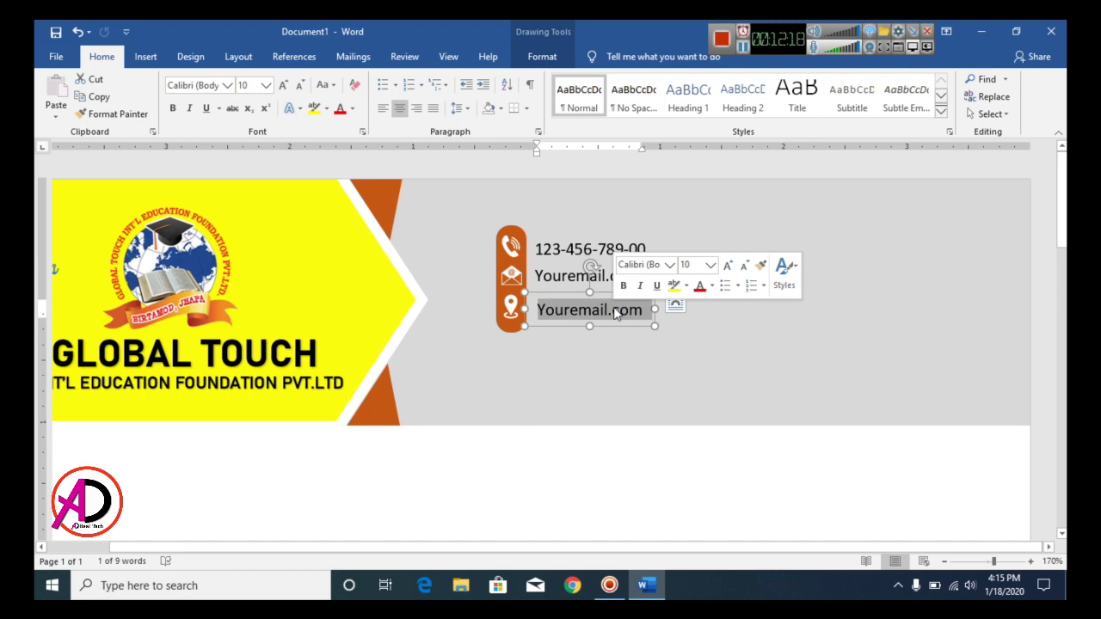
{"action": "type", "text": "Tyoe"}
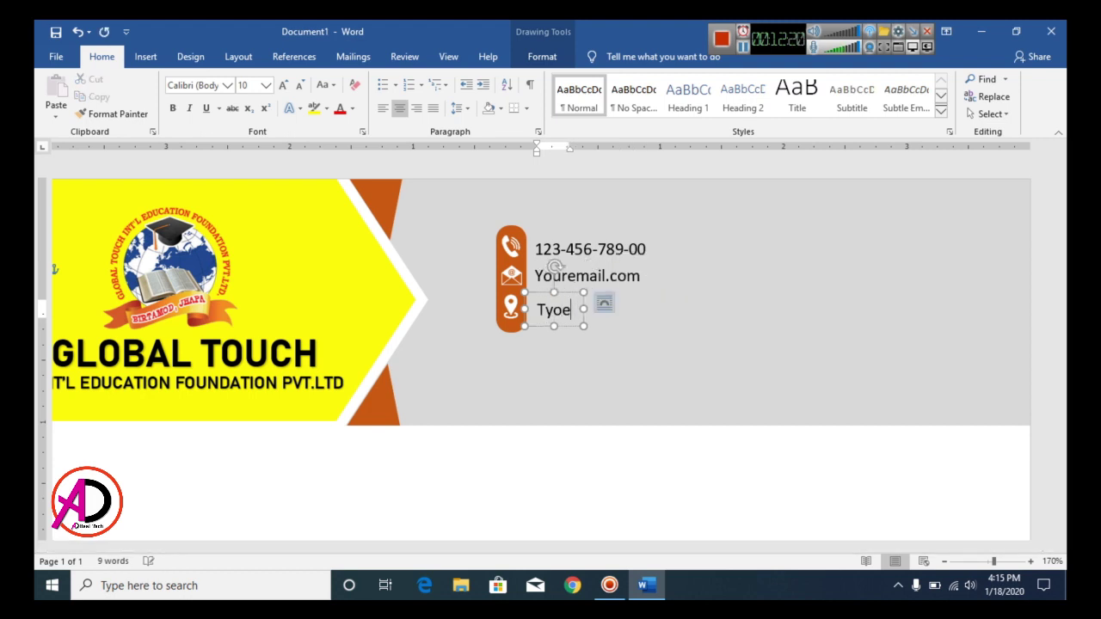
{"action": "key", "text": "BackSpace"}
{"action": "key", "text": "BackSpace"}
{"action": "type", "text": "pe y"}
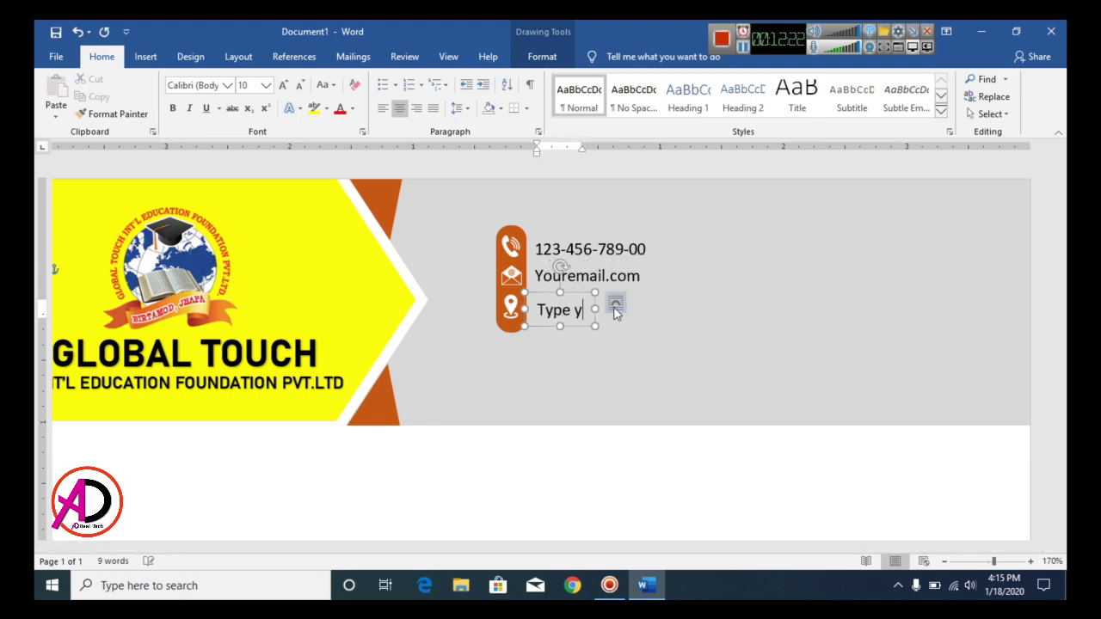
{"action": "type", "text": "our"}
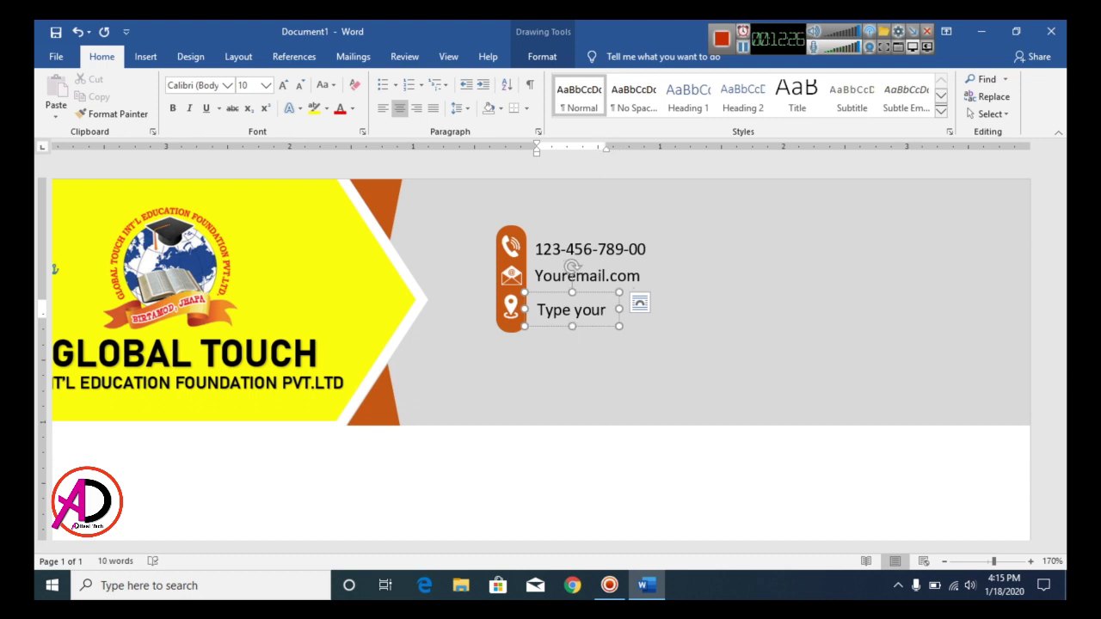
{"action": "type", "text": " lo"}
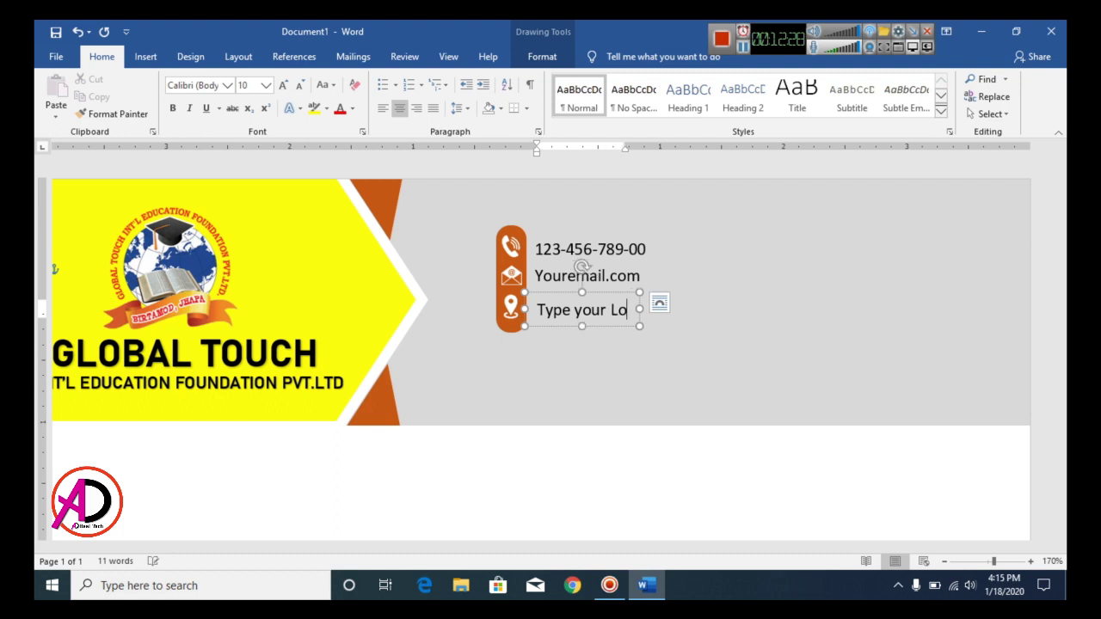
{"action": "type", "text": "cation"}
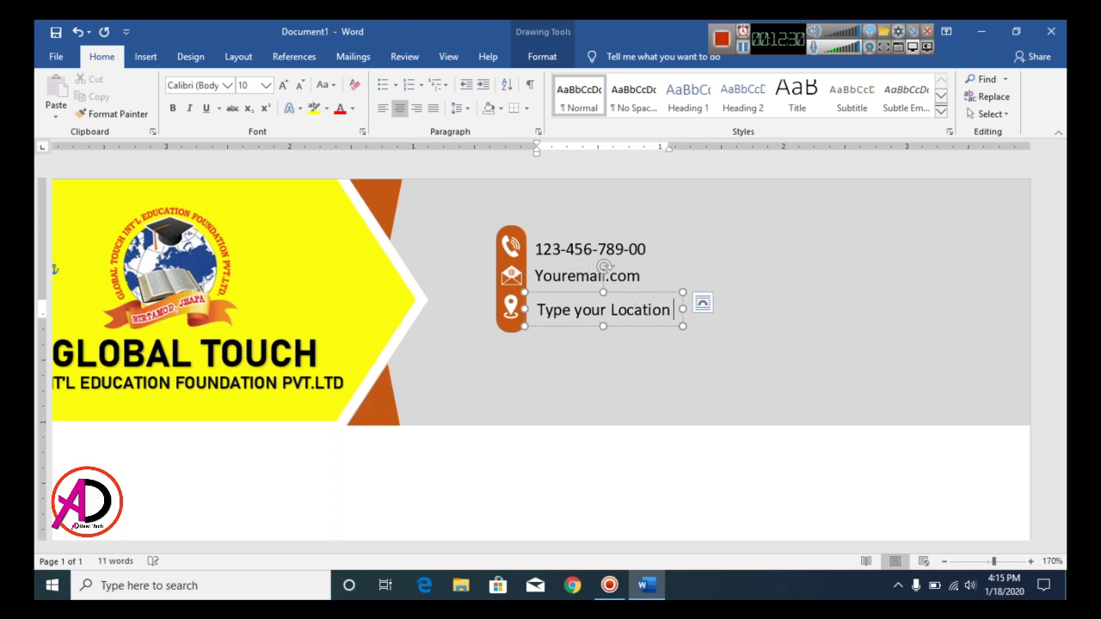
{"action": "type", "text": " here"}
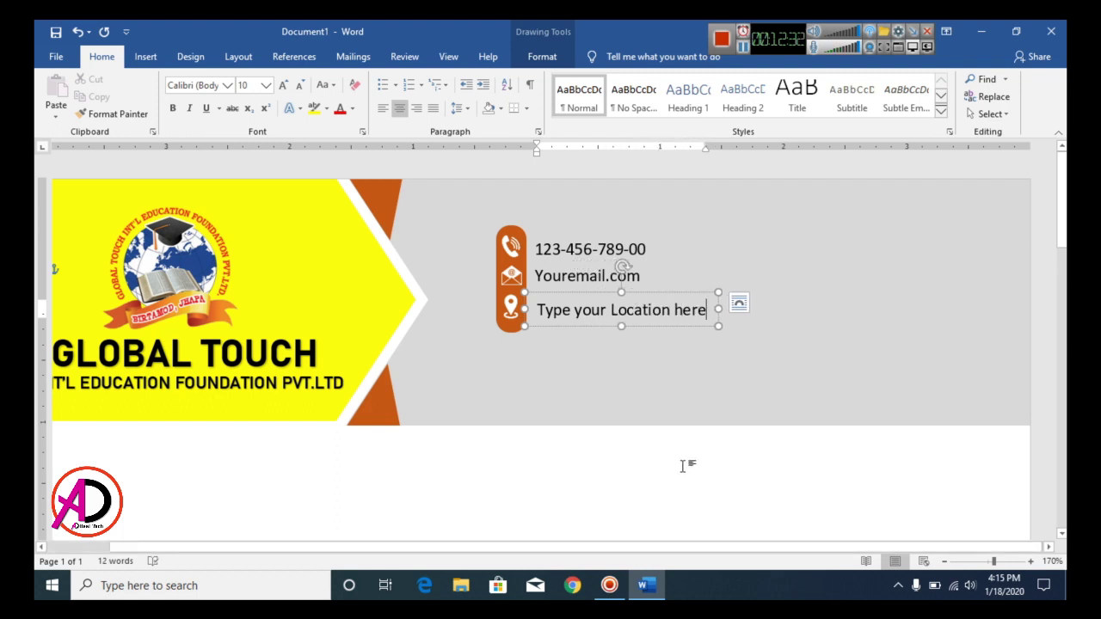
{"action": "left_click", "coordinate": [707, 473]}
- Nudge the location text box slightly left and up to align it with the contact lines above
{"action": "left_click", "coordinate": [585, 298]}
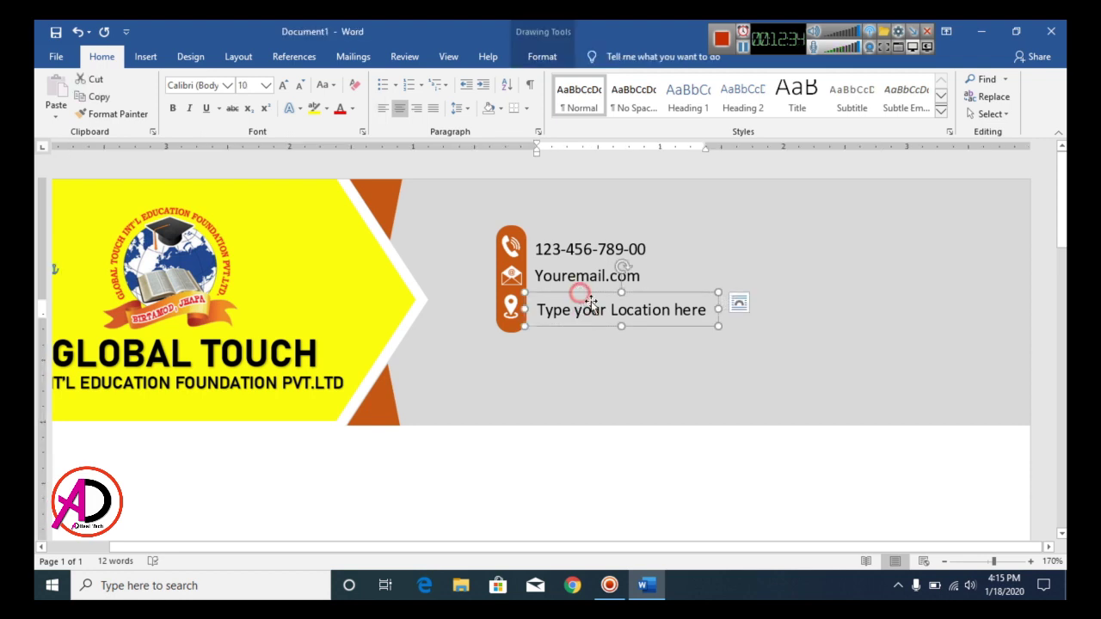
{"action": "key", "text": "Left"}
{"action": "key", "text": "Up"}
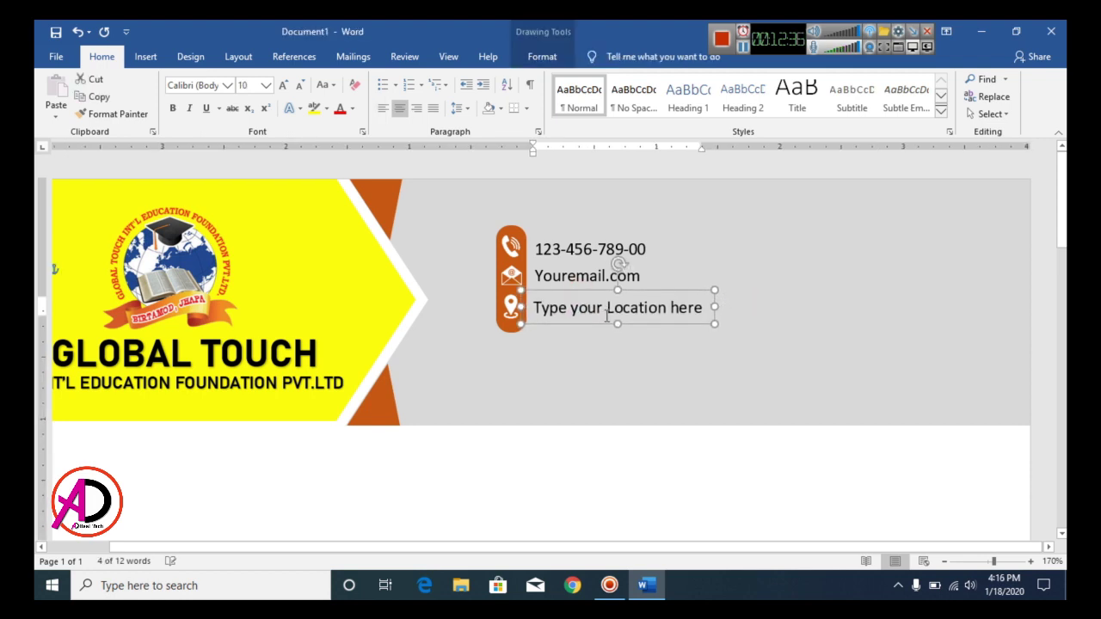
{"action": "key", "text": "Up"}
{"action": "left_click", "coordinate": [708, 455]}
- Duplicate the orange rounded bar, shrink the copy to about half size and place it just below the original bar
{"action": "scroll", "coordinate": [708, 455], "scroll_direction": "down", "scroll_amount": 8, "text": "ctrl"}
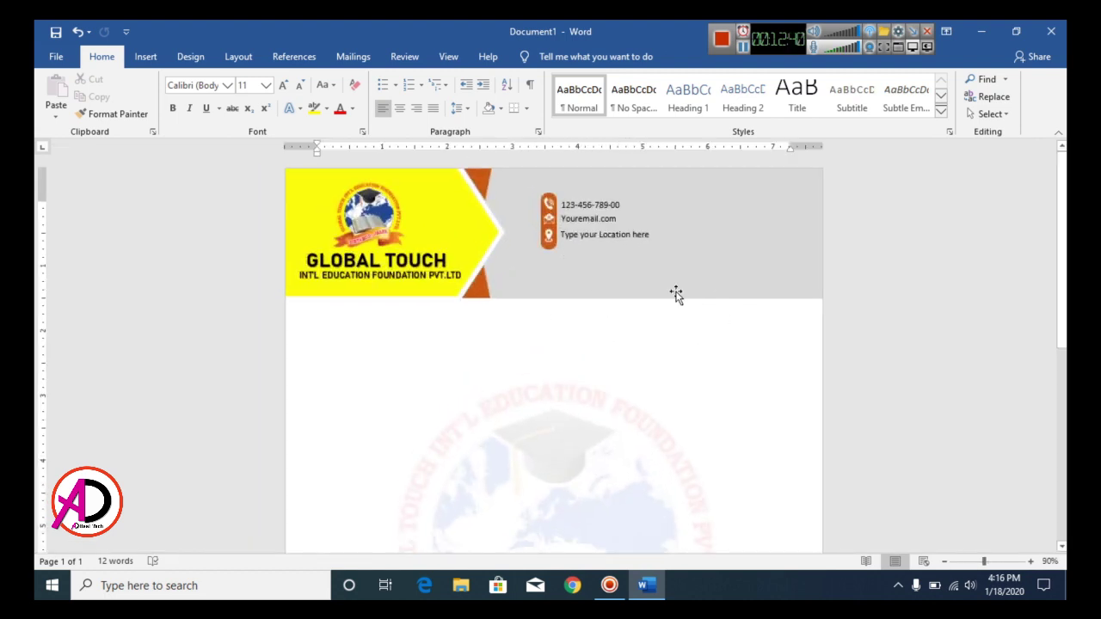
{"action": "scroll", "coordinate": [823, 382], "scroll_direction": "up", "scroll_amount": 5, "text": "ctrl"}
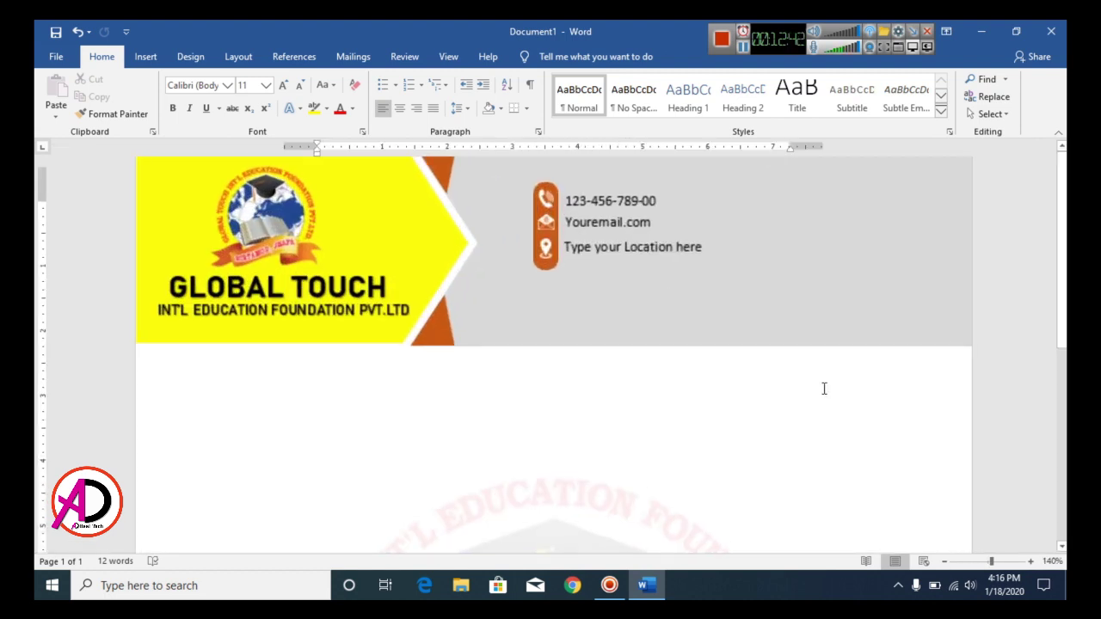
{"action": "left_click", "coordinate": [555, 268]}
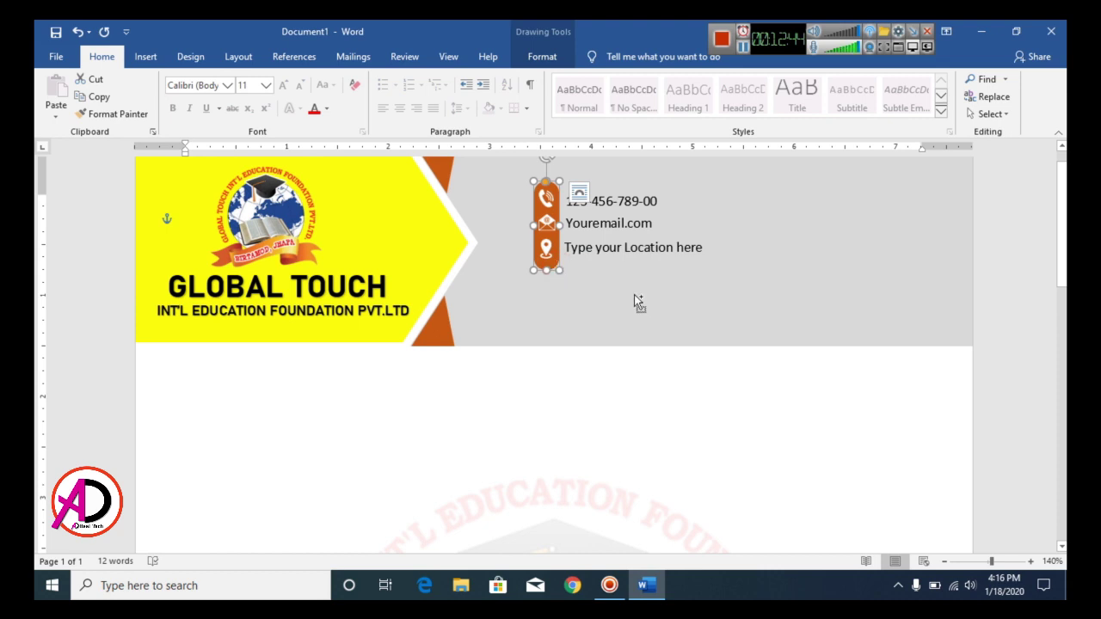
{"action": "left_click_drag", "start_coordinate": [636, 300], "coordinate": [675, 318]}
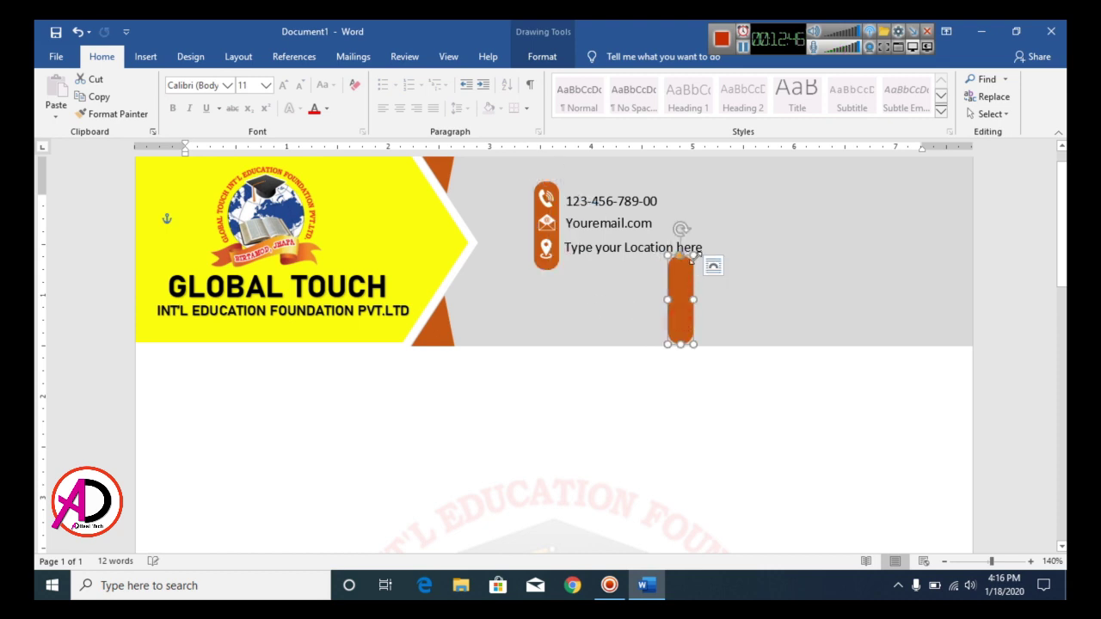
{"action": "left_click_drag", "start_coordinate": [693, 258], "coordinate": [548, 325]}
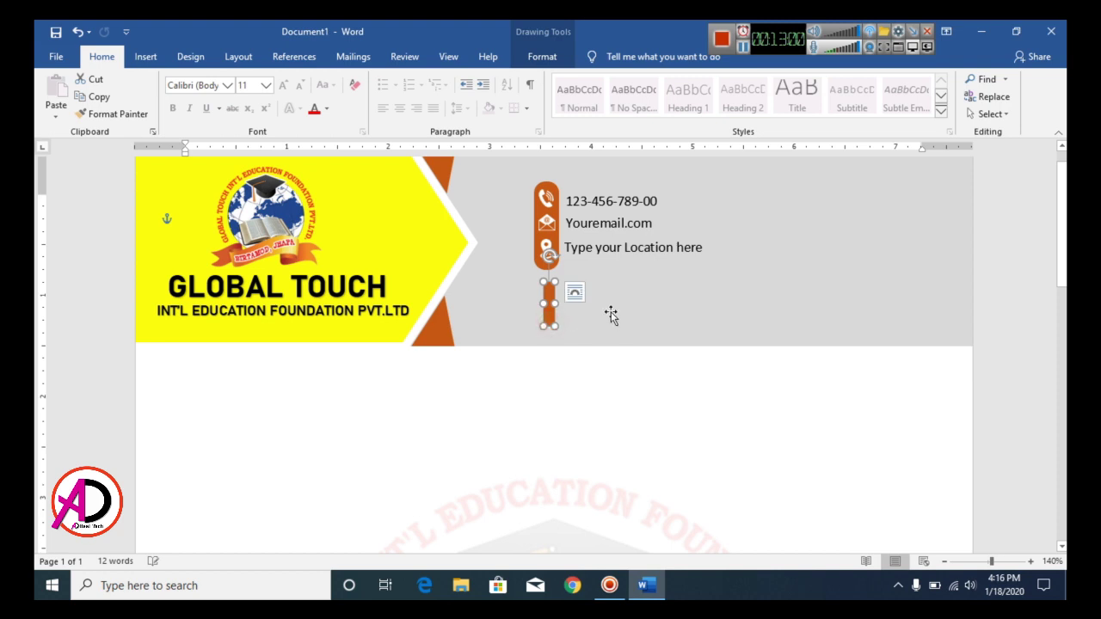
- Nudge the small orange bar below the contact icons slightly left and narrow it to about 0.06" wide
{"action": "key", "text": "ctrl+Left"}
{"action": "key", "text": "ctrl+Left"}
{"action": "key", "text": "ctrl+Left"}
{"action": "key", "text": "ctrl+Left"}
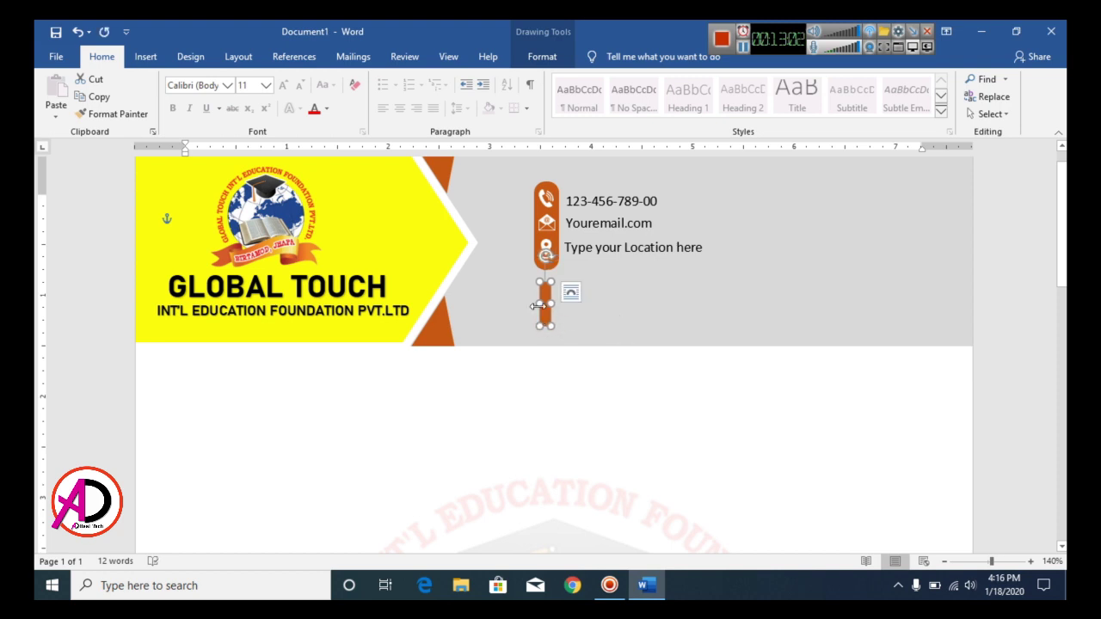
{"action": "left_click_drag", "start_coordinate": [538, 303], "coordinate": [545, 303]}
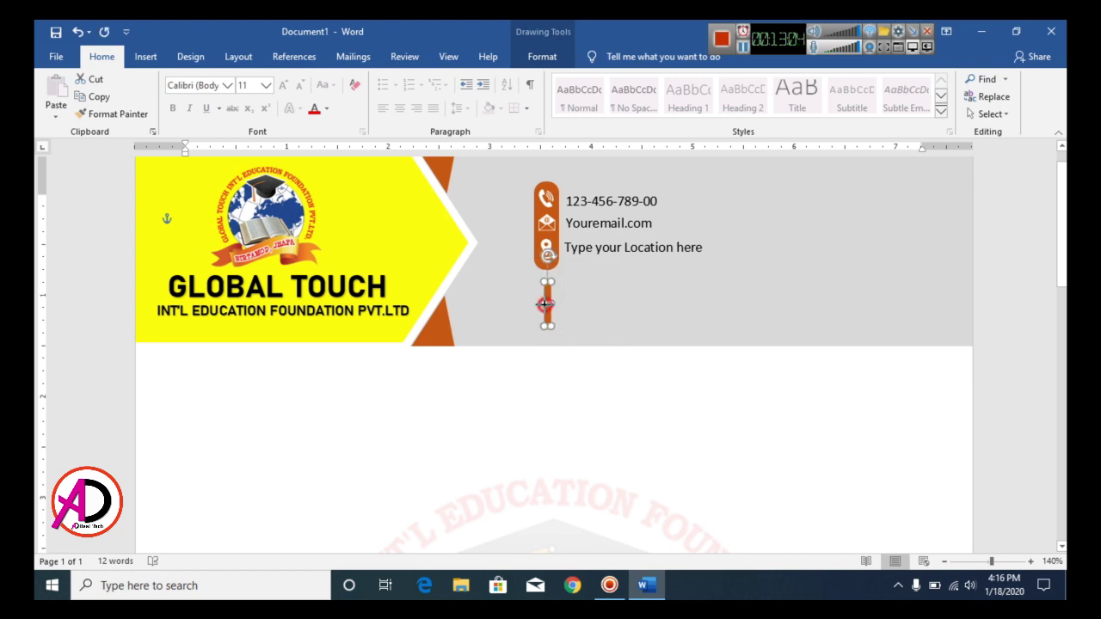
{"action": "left_click", "coordinate": [657, 389]}
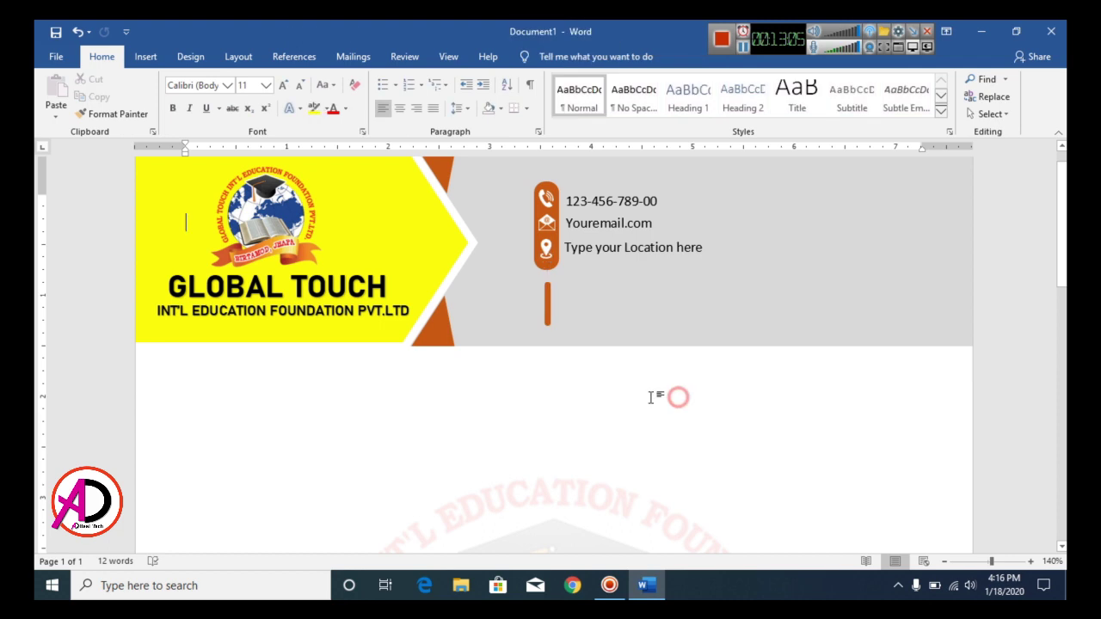
- Fill the thin bar below the contact icons with a lighter orange theme color
{"action": "left_click", "coordinate": [548, 312]}
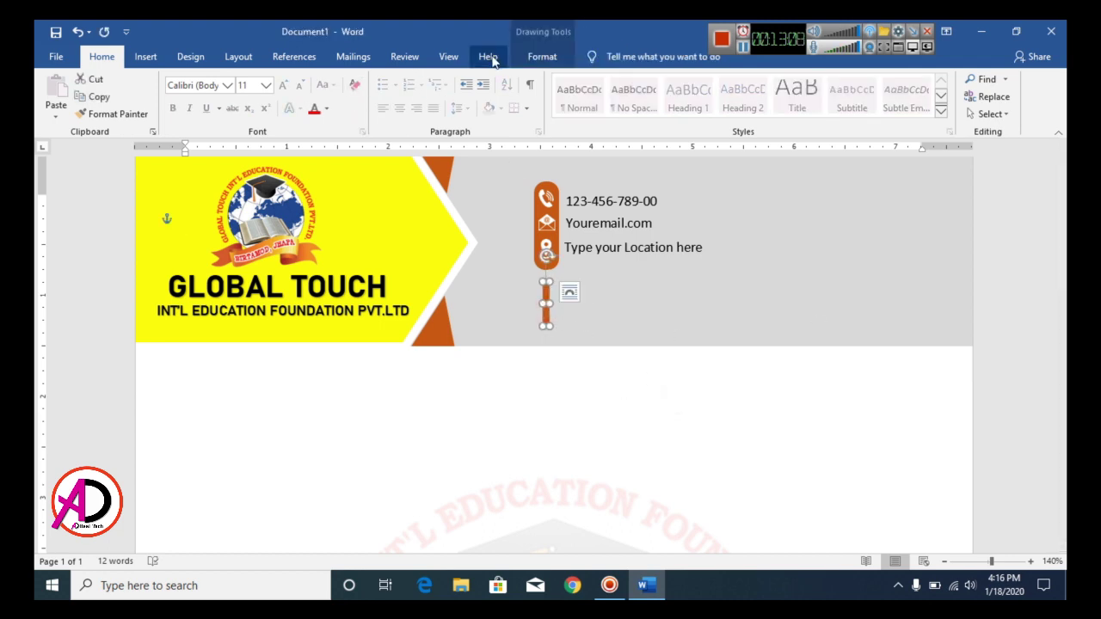
{"action": "left_click", "coordinate": [538, 58]}
{"action": "left_click", "coordinate": [369, 80]}
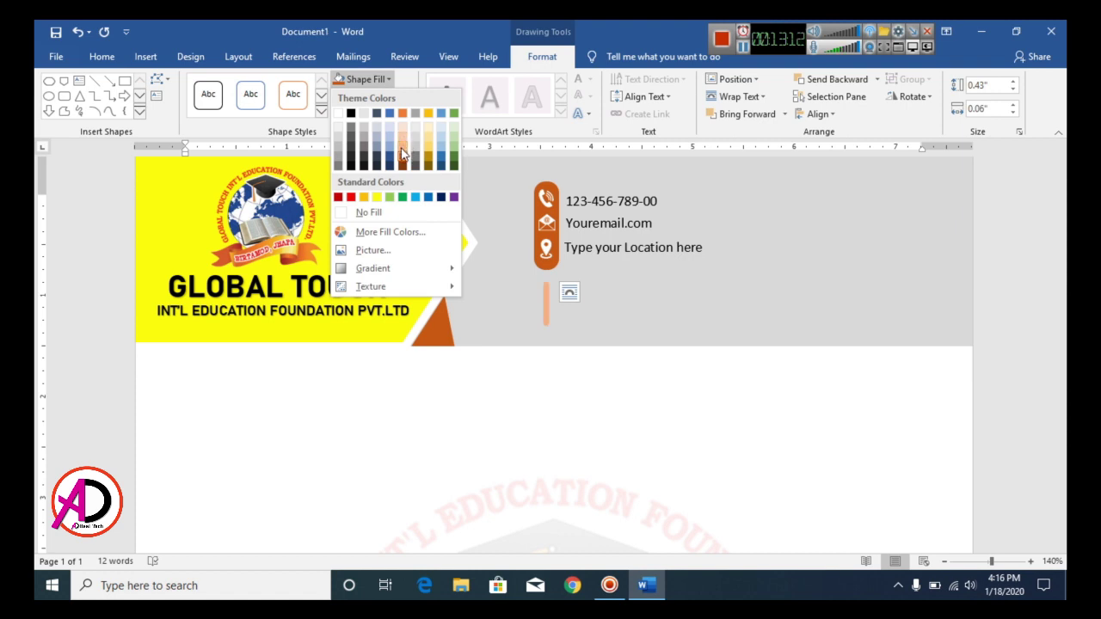
{"action": "left_click", "coordinate": [402, 153]}
{"action": "left_click", "coordinate": [606, 400]}
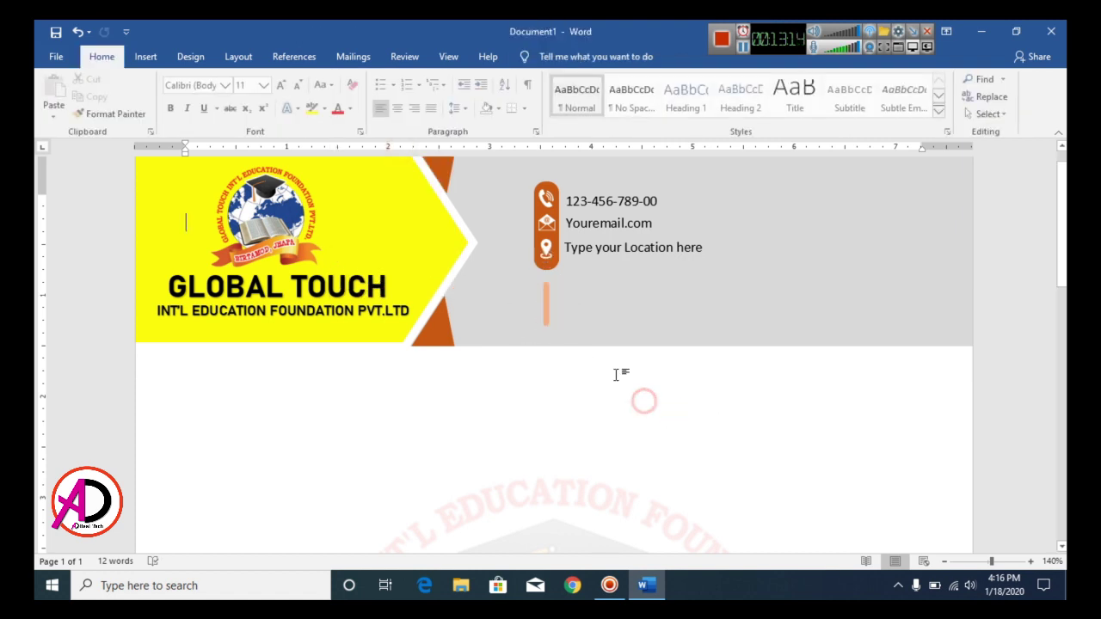
- Insert black WordArt with a shadow and place it beside the light orange bar
{"action": "scroll", "coordinate": [619, 373], "scroll_direction": "up", "scroll_amount": 4, "text": "ctrl"}
{"action": "scroll", "coordinate": [659, 425], "scroll_direction": "down", "scroll_amount": 7, "text": "ctrl"}
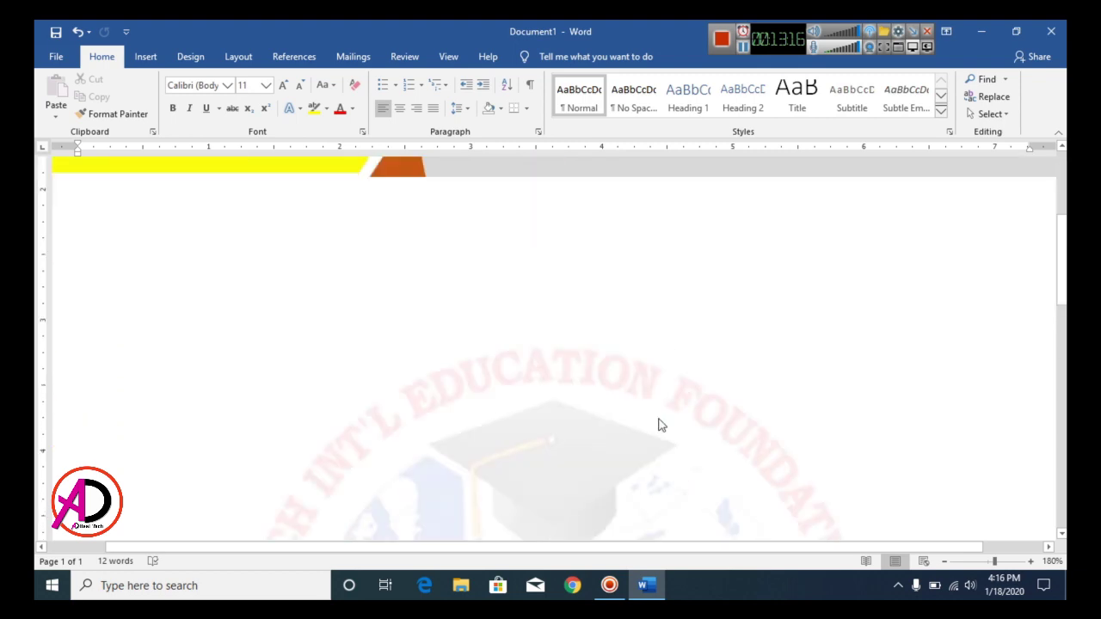
{"action": "scroll", "coordinate": [658, 440], "scroll_direction": "down", "scroll_amount": 3, "text": "ctrl"}
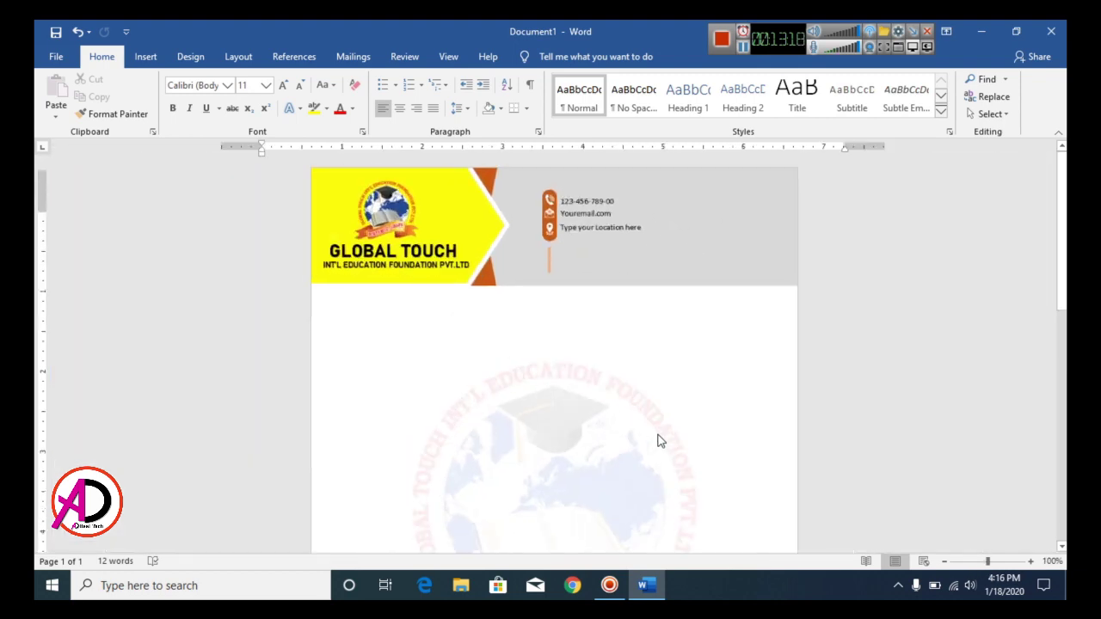
{"action": "scroll", "coordinate": [658, 442], "scroll_direction": "up", "scroll_amount": 9, "text": "ctrl"}
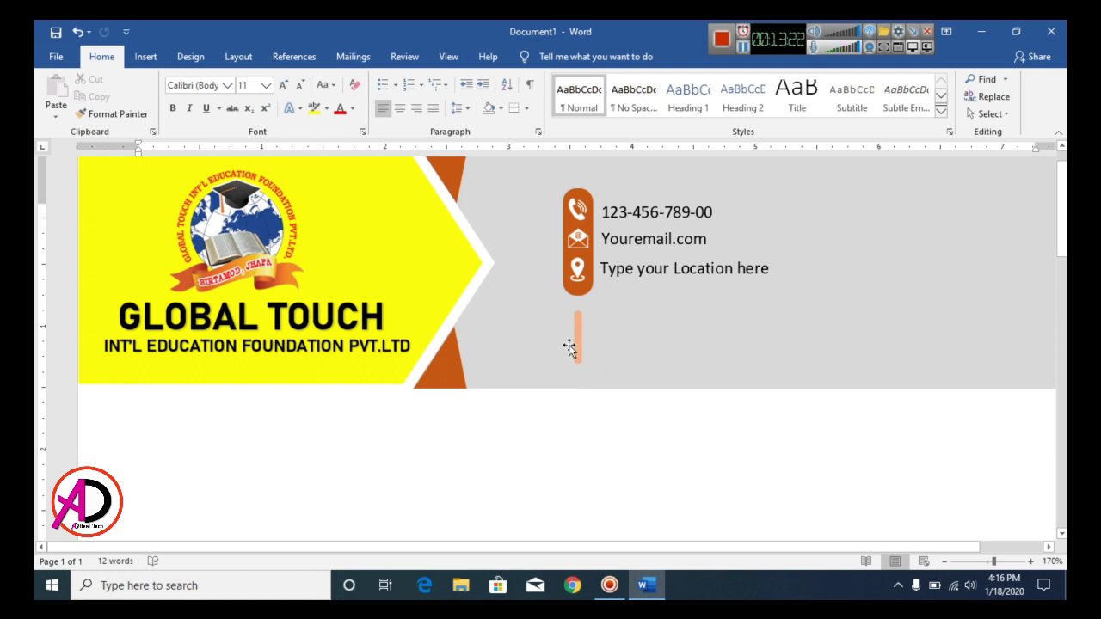
{"action": "left_click", "coordinate": [146, 56]}
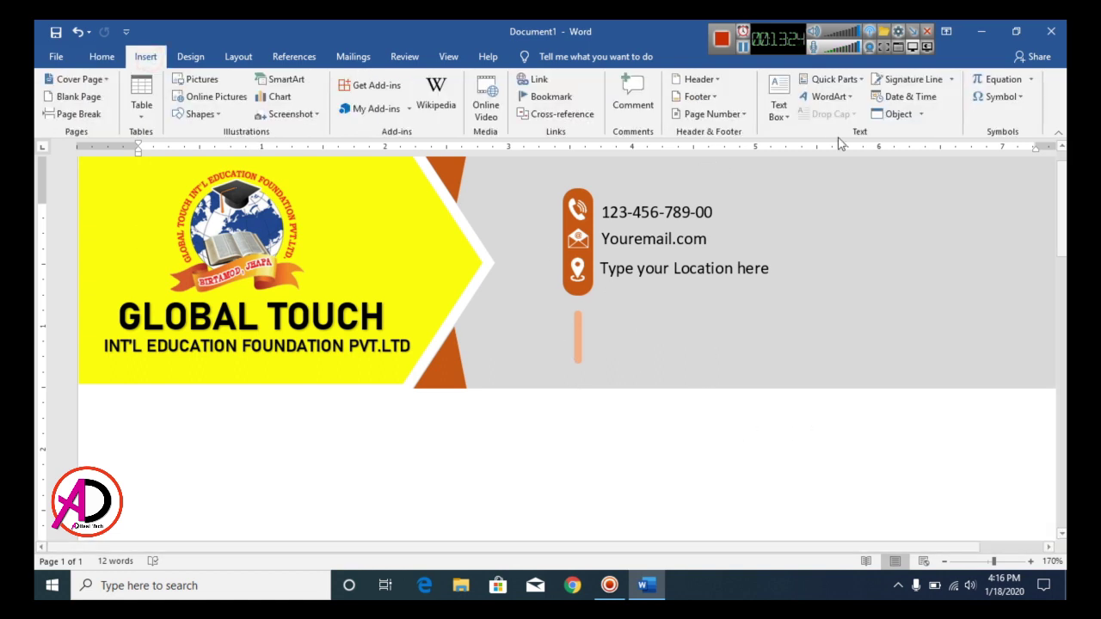
{"action": "left_click", "coordinate": [830, 96]}
{"action": "left_click", "coordinate": [818, 128]}
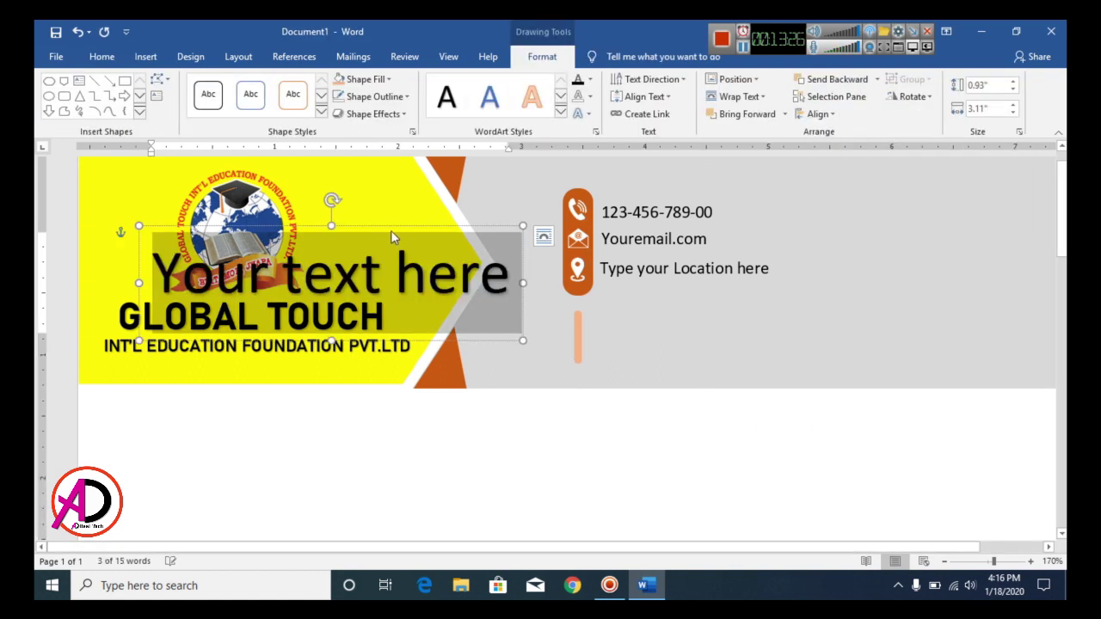
{"action": "left_click_drag", "start_coordinate": [395, 227], "coordinate": [856, 290]}
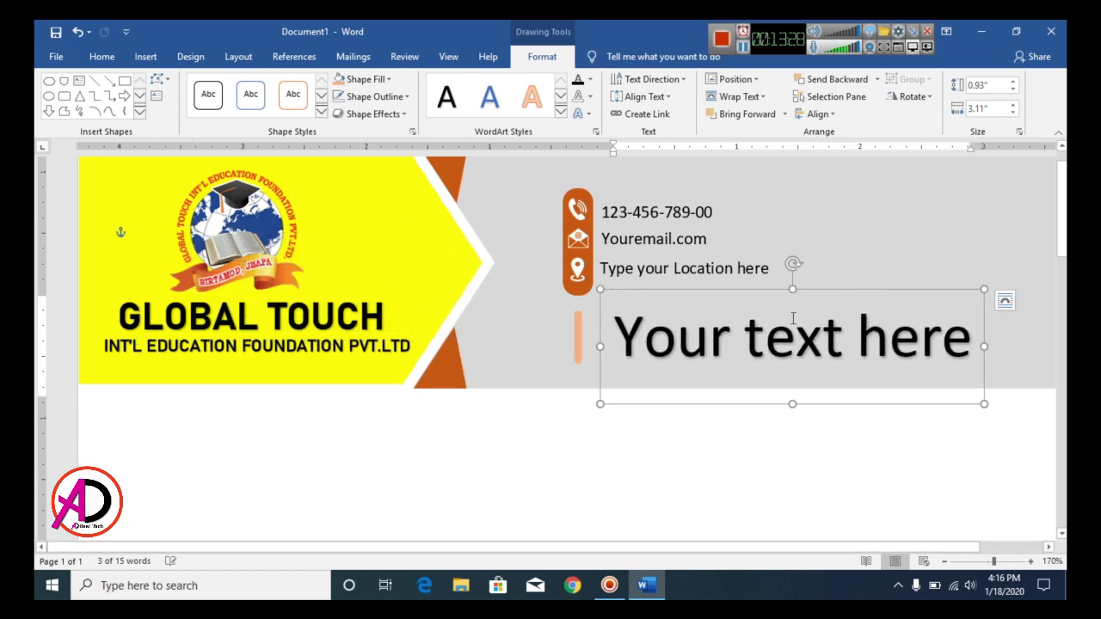
- Replace the WordArt placeholder text with "Your state Address Here"
{"action": "triple_click", "coordinate": [827, 341]}
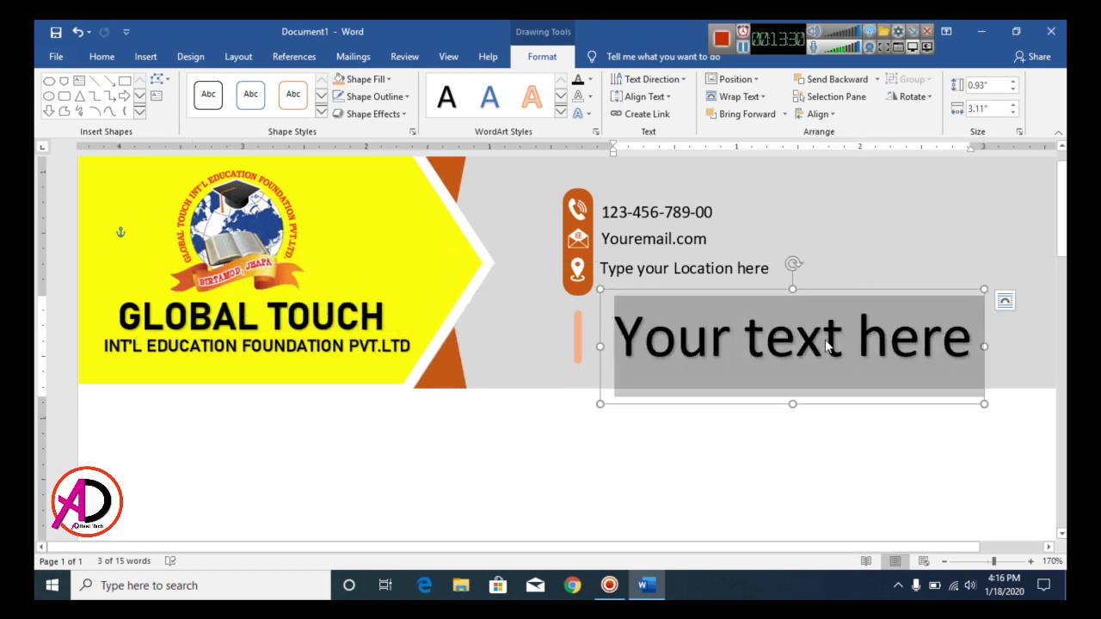
{"action": "key", "text": "BackSpace"}
{"action": "type", "text": "you"}
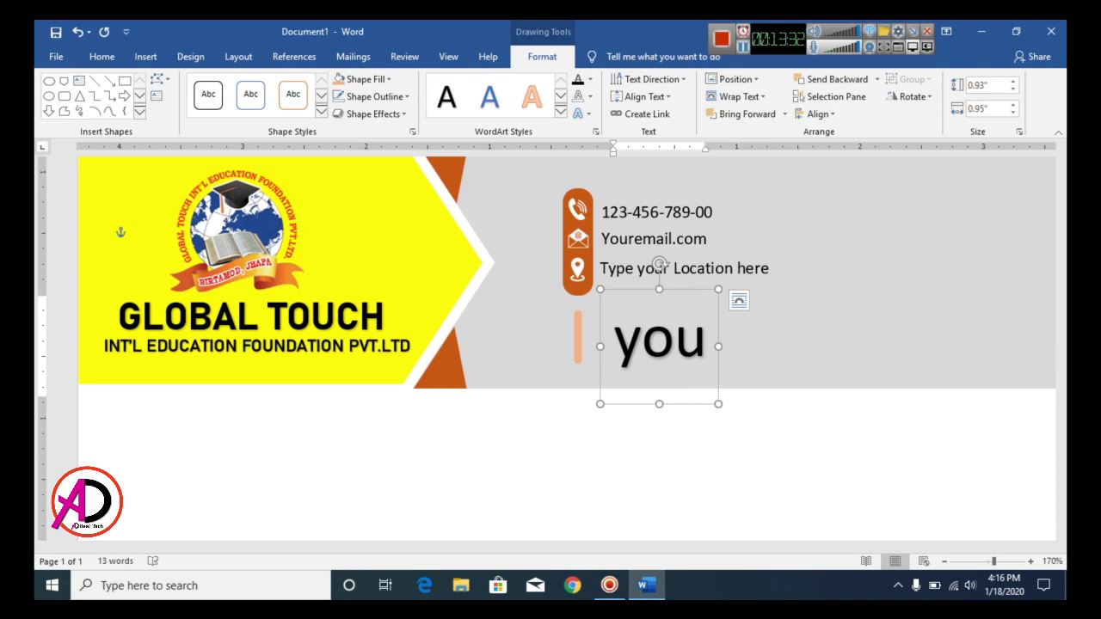
{"action": "key", "text": "BackSpace"}
{"action": "key", "text": "BackSpace"}
{"action": "key", "text": "BackSpace"}
{"action": "type", "text": "Your s"}
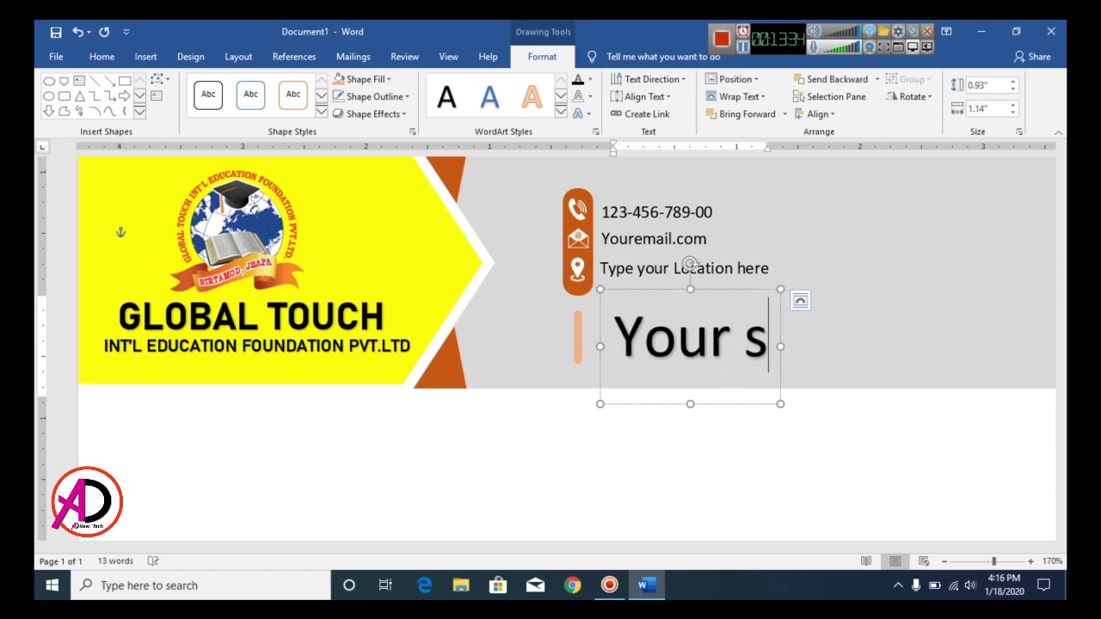
{"action": "type", "text": "tate"}
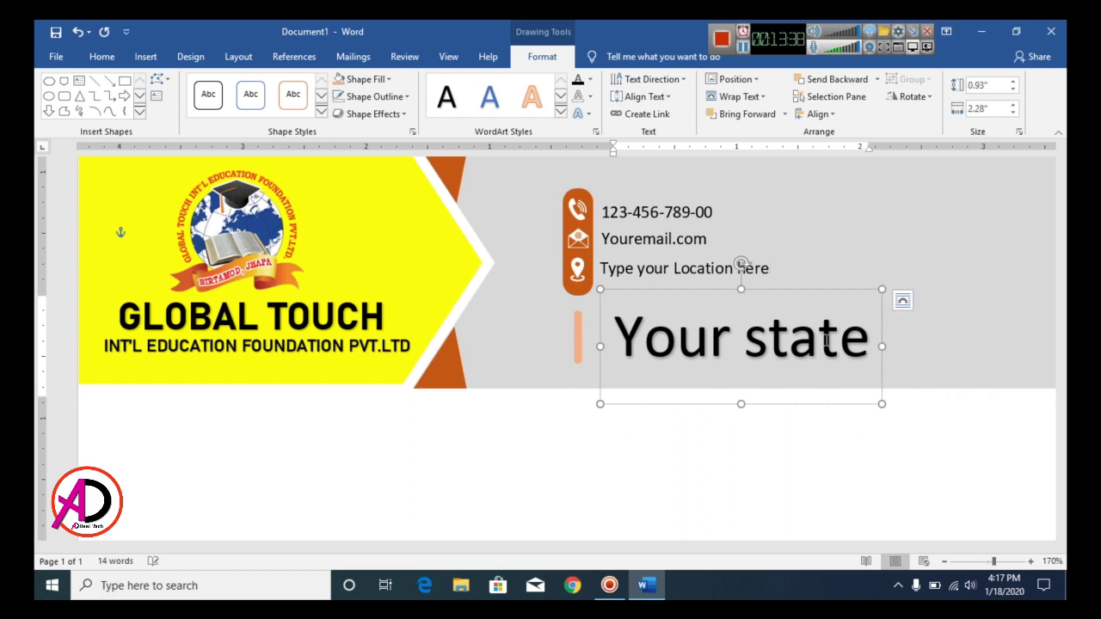
{"action": "type", "text": " add Address"}
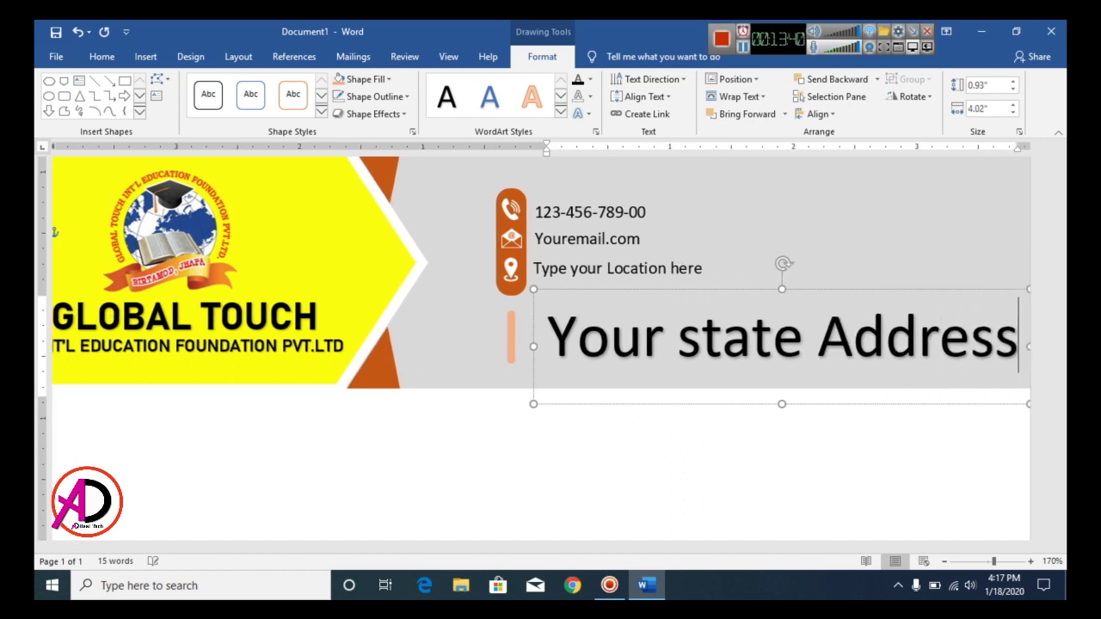
{"action": "type", "text": " here"}
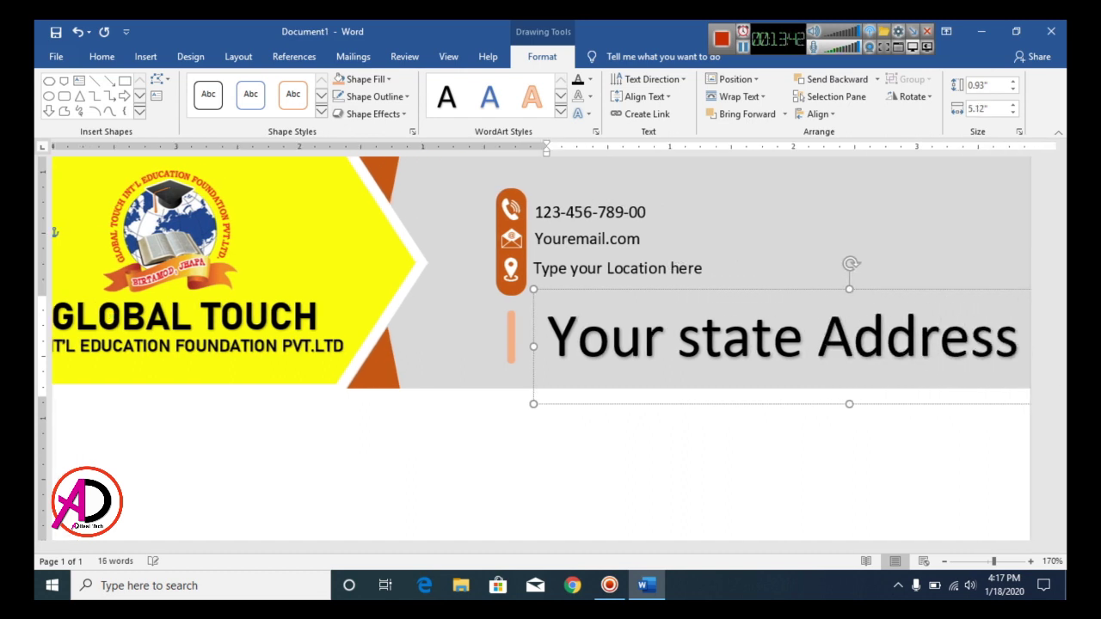
- Reduce the font size of the whole "Your state Address Here" text to 10
{"action": "key", "text": "ctrl+a"}
{"action": "left_click", "coordinate": [102, 56]}
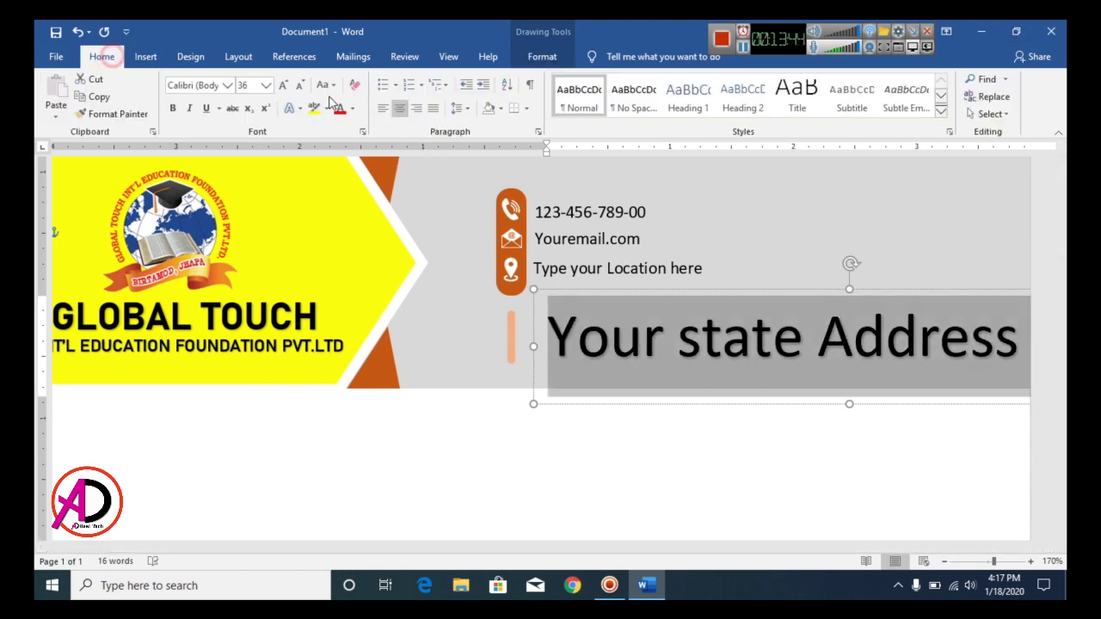
{"action": "left_click", "coordinate": [303, 85]}
{"action": "left_click", "coordinate": [303, 85]}
{"action": "left_click", "coordinate": [304, 85]}
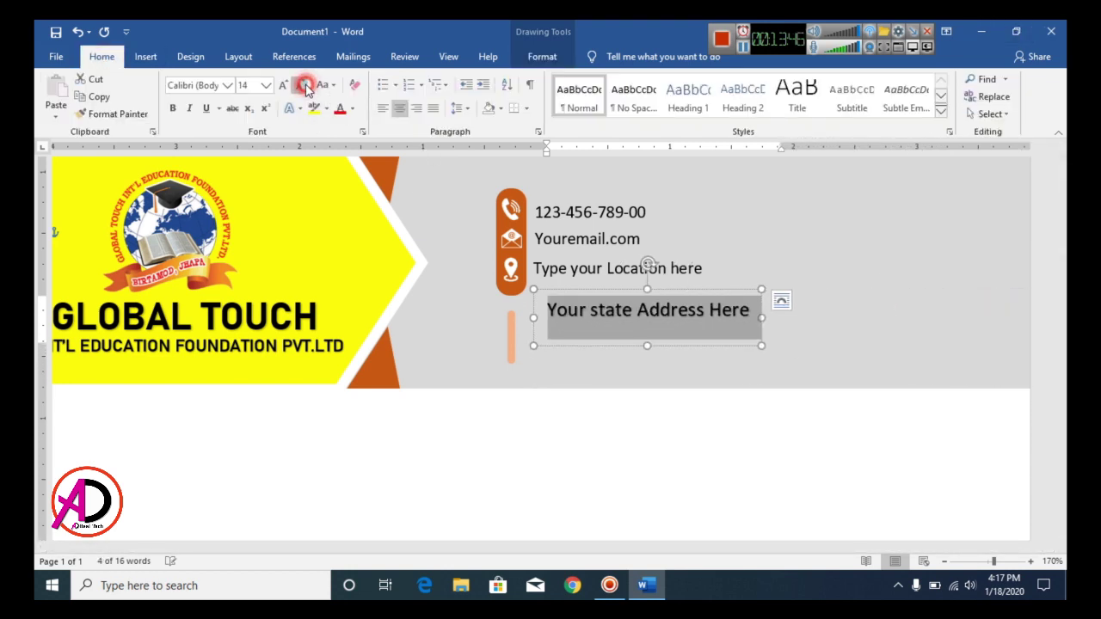
{"action": "left_click", "coordinate": [304, 85]}
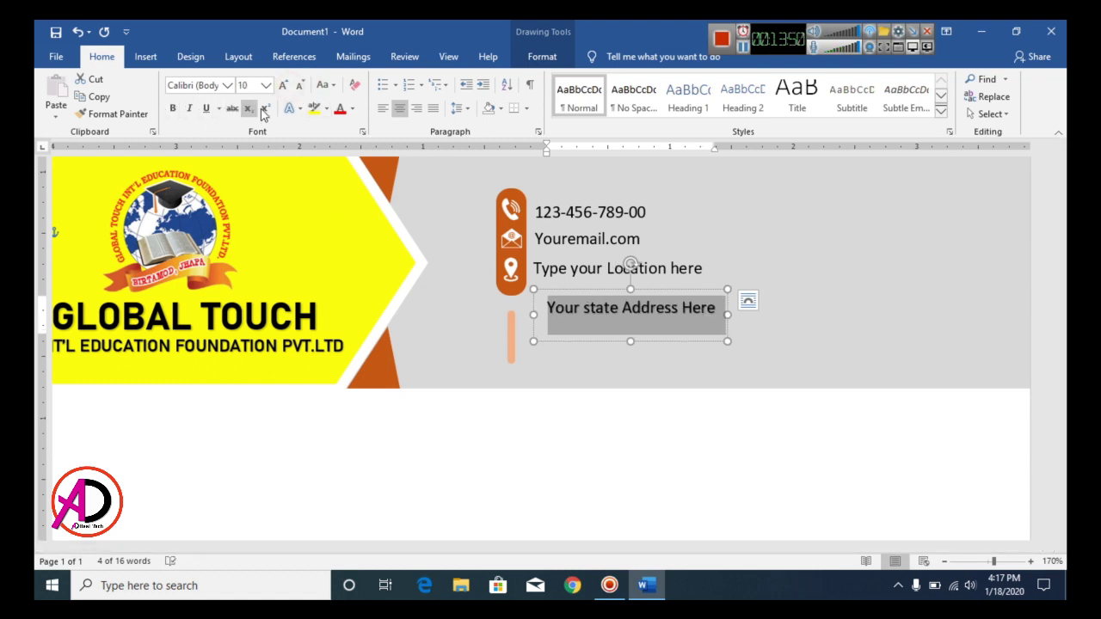
- Remove the shadow from the "Your state Address Here" text and move its box close beside the light orange bar
{"action": "left_click", "coordinate": [542, 57]}
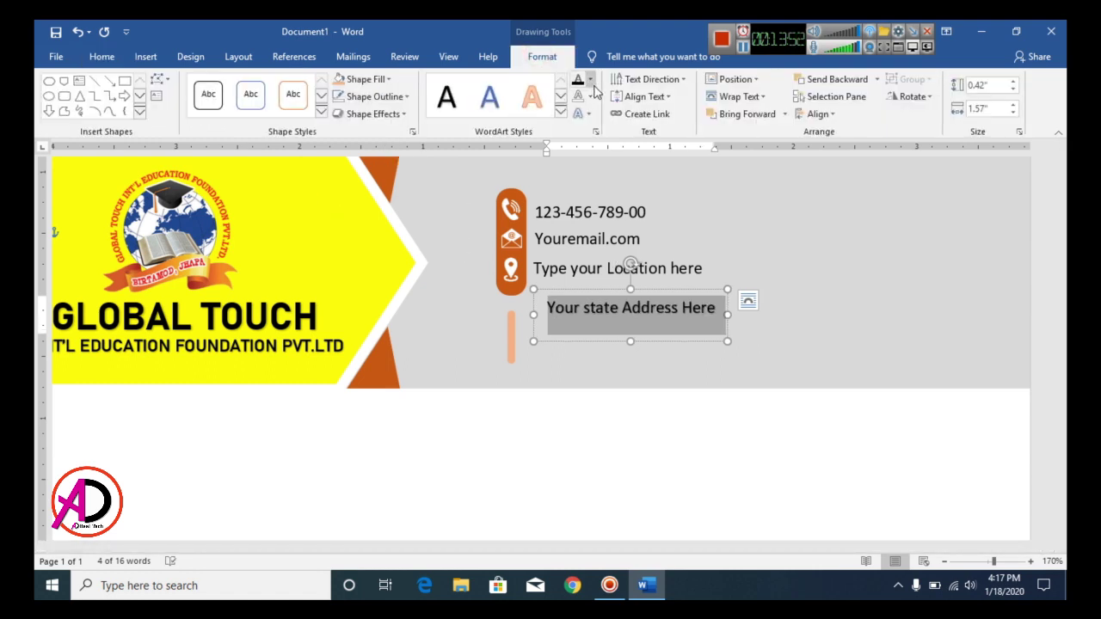
{"action": "left_click", "coordinate": [583, 82]}
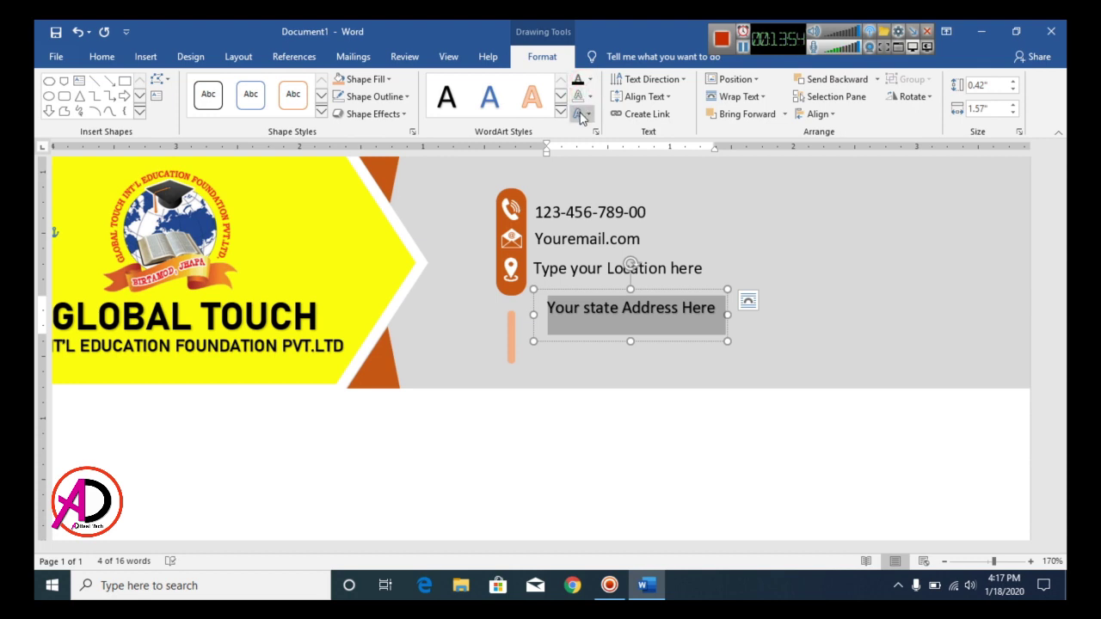
{"action": "left_click", "coordinate": [581, 113]}
{"action": "mouse_move", "coordinate": [627, 143]}
{"action": "left_click", "coordinate": [703, 164]}
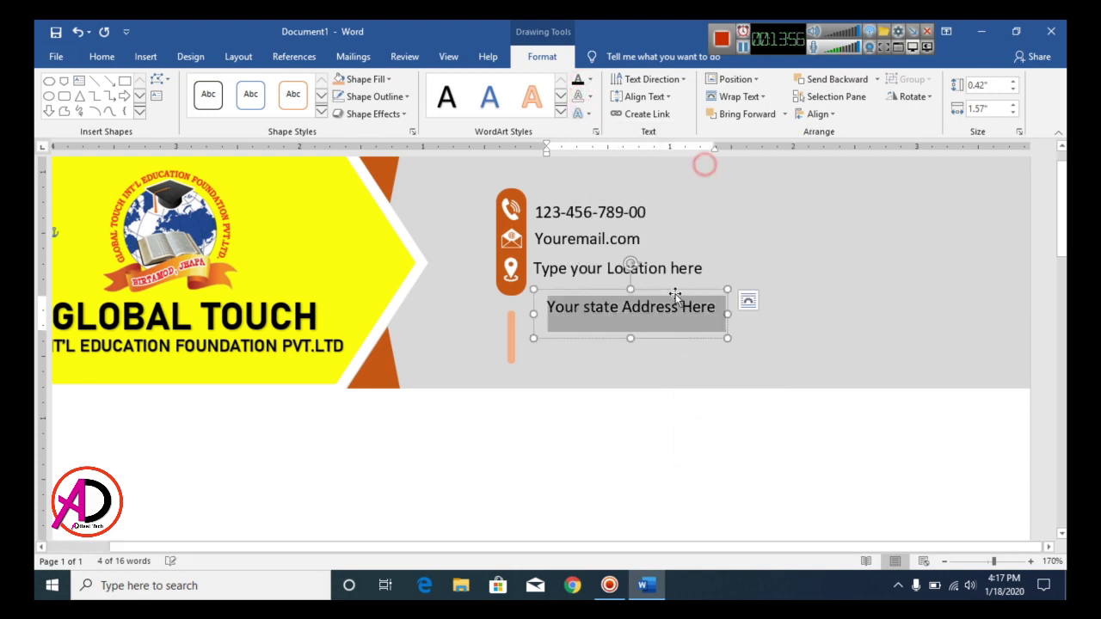
{"action": "left_click_drag", "start_coordinate": [666, 295], "coordinate": [637, 311]}
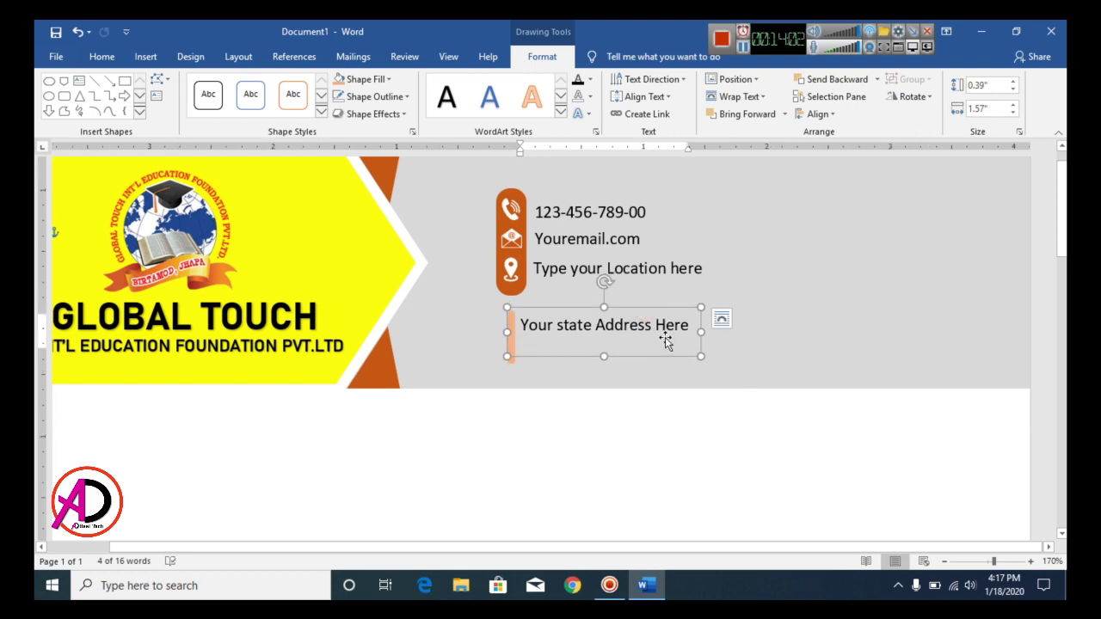
- Copy the state address line directly below itself and change the copy's text to "Your state: 123456"
{"action": "left_click_drag", "start_coordinate": [648, 320], "coordinate": [696, 356]}
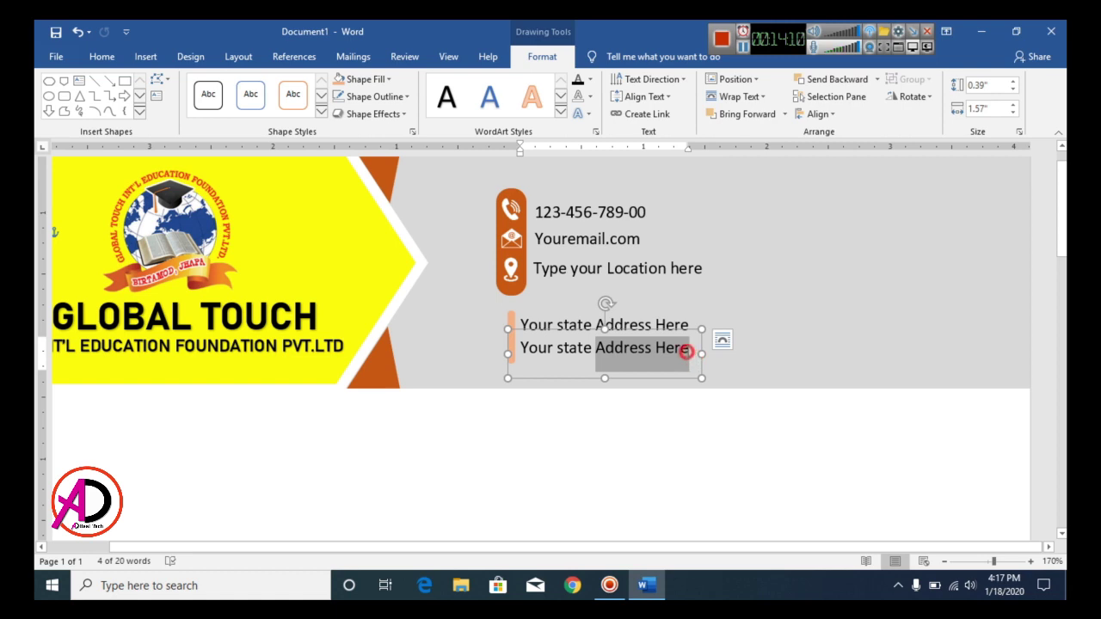
{"action": "key", "text": "Delete"}
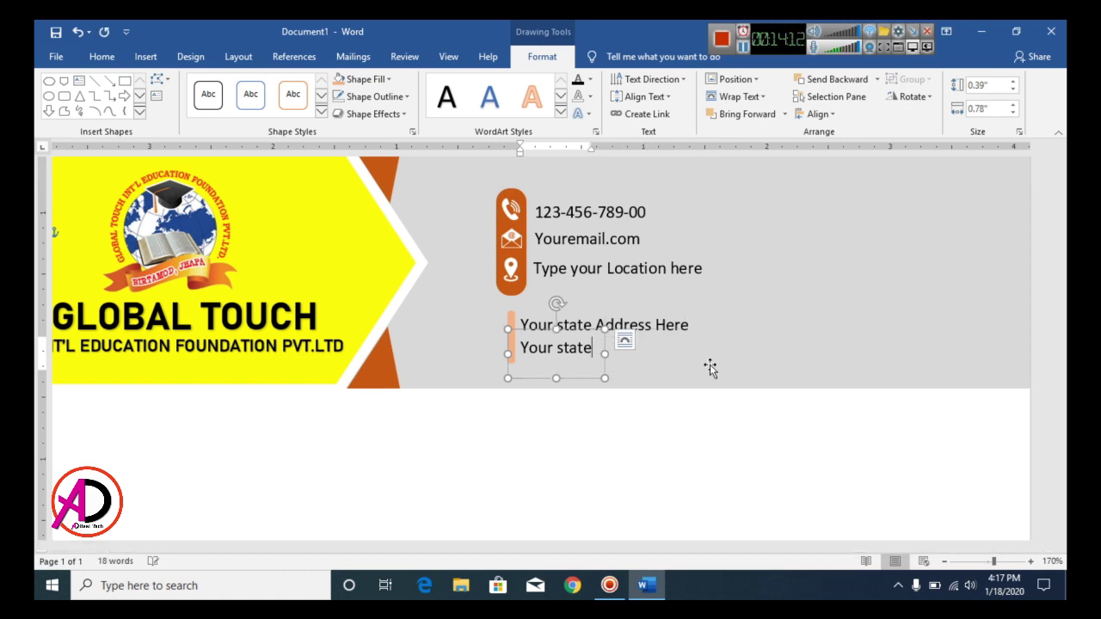
{"action": "type", "text": ": 123456"}
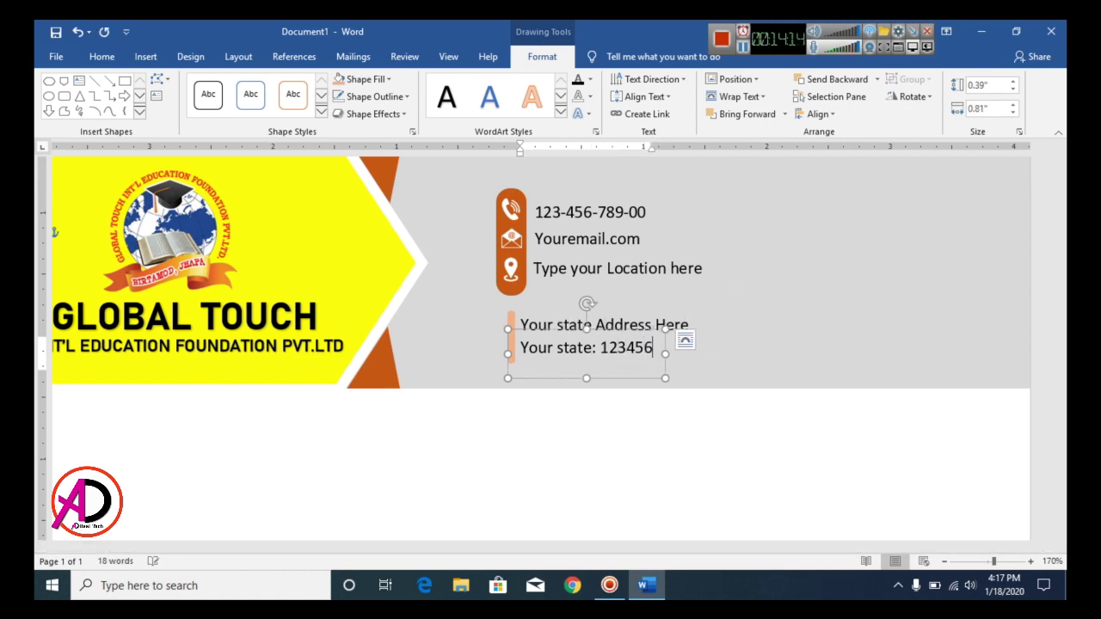
{"action": "left_click", "coordinate": [761, 438]}
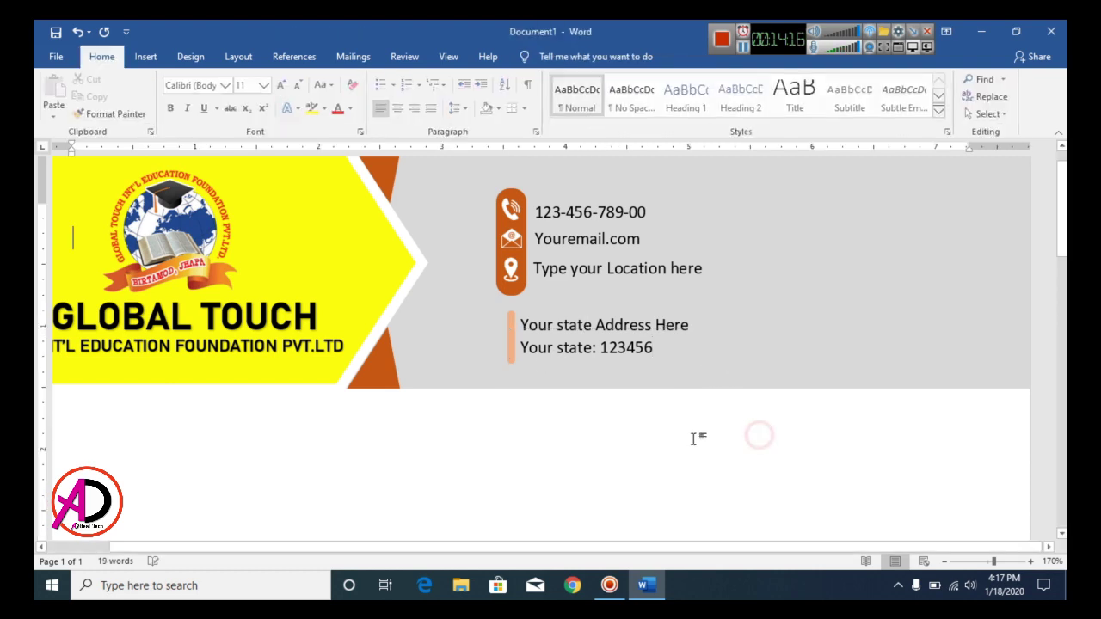
- Draw a full-width rectangle about 0.33" high and 8.19" wide near the page's lower edge and nudge it down
{"action": "scroll", "coordinate": [688, 412], "scroll_direction": "down", "scroll_amount": 7, "text": "ctrl"}
{"action": "scroll", "coordinate": [671, 420], "scroll_direction": "down", "scroll_amount": 5, "text": "ctrl"}
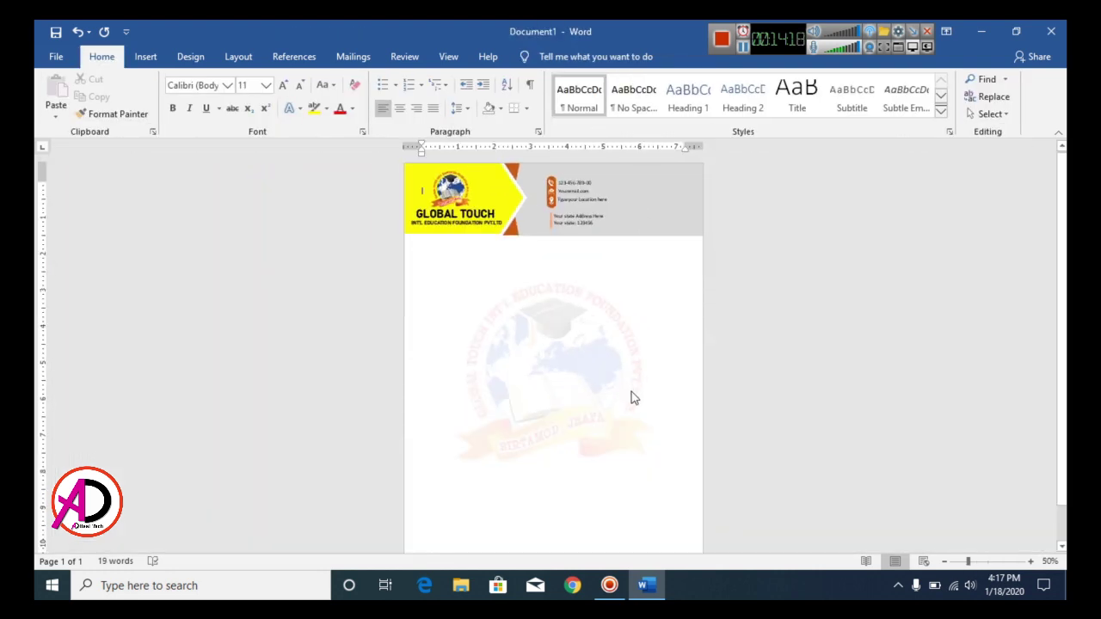
{"action": "scroll", "coordinate": [631, 399], "scroll_direction": "down", "scroll_amount": 3, "text": "ctrl"}
{"action": "scroll", "coordinate": [632, 398], "scroll_direction": "up", "scroll_amount": 3, "text": "ctrl"}
{"action": "scroll", "coordinate": [668, 354], "scroll_direction": "down", "scroll_amount": 3, "text": "ctrl"}
{"action": "scroll", "coordinate": [593, 438], "scroll_direction": "up", "scroll_amount": 3, "text": "ctrl"}
{"action": "scroll", "coordinate": [554, 457], "scroll_direction": "down", "scroll_amount": 1}
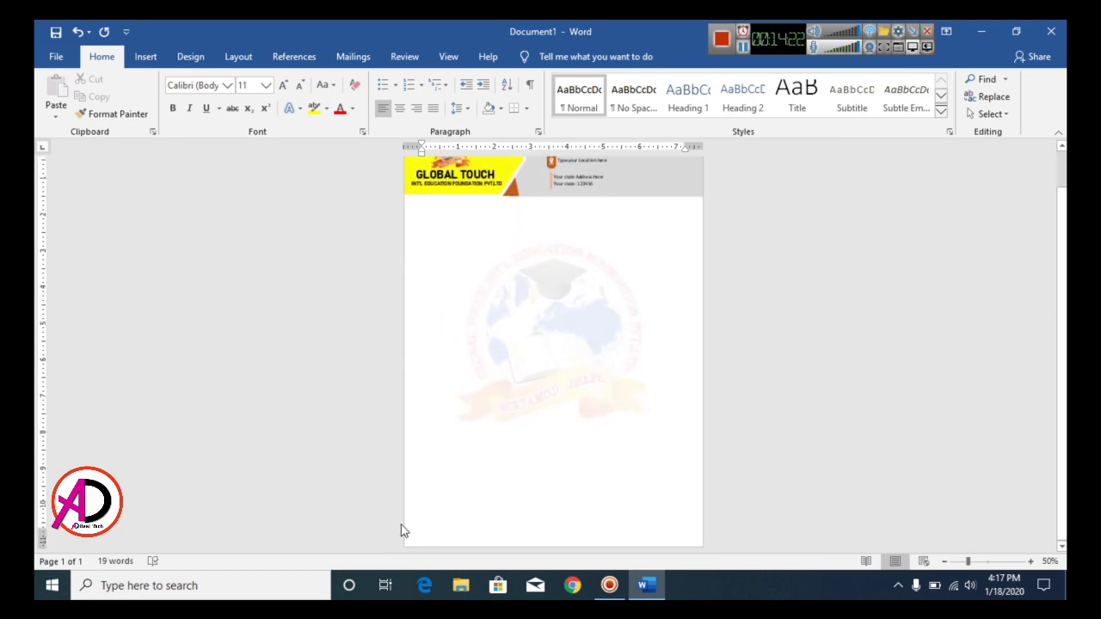
{"action": "left_click", "coordinate": [145, 56]}
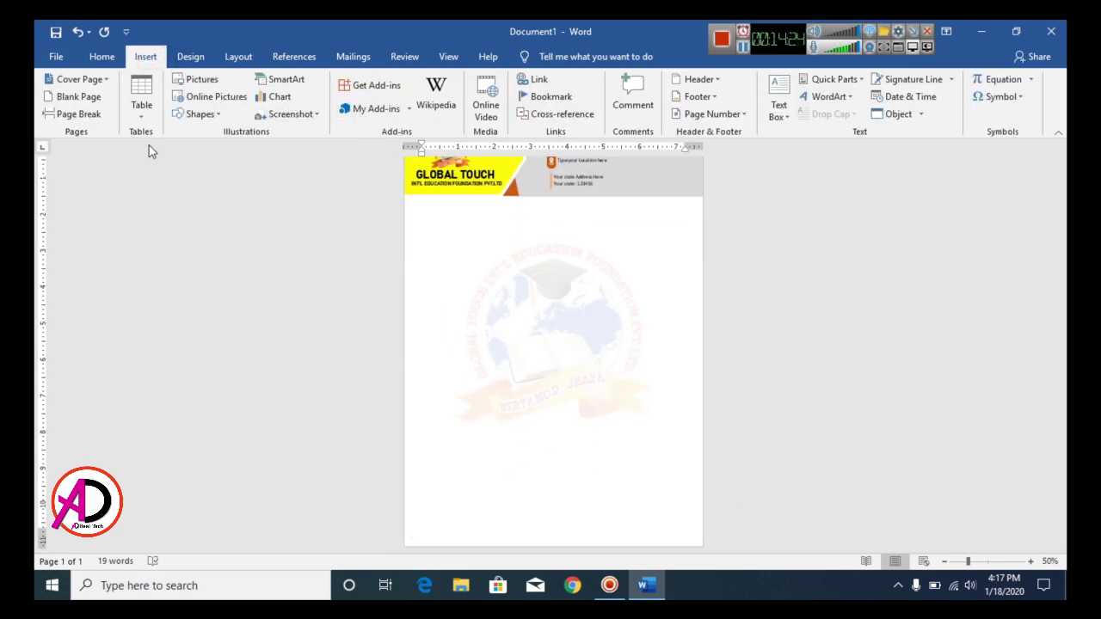
{"action": "left_click", "coordinate": [196, 113]}
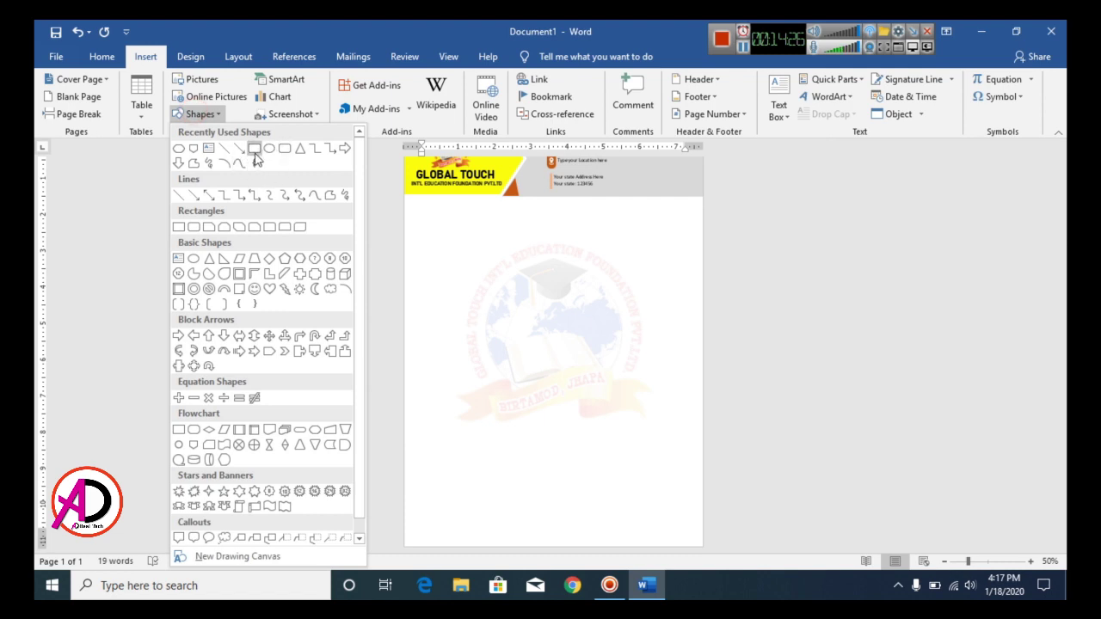
{"action": "left_click", "coordinate": [254, 151]}
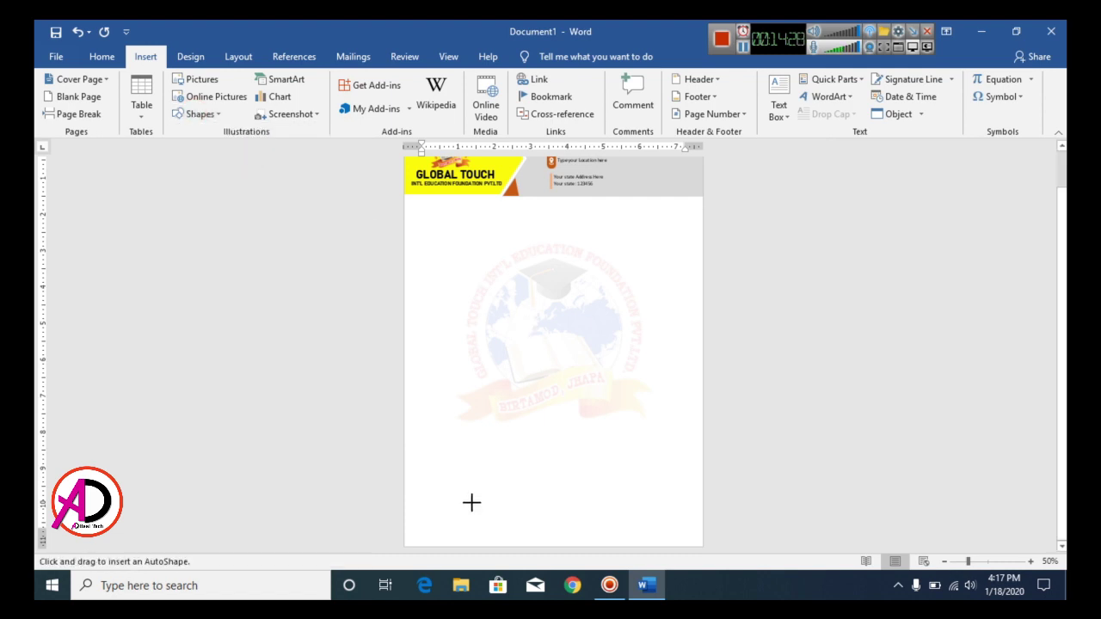
{"action": "mouse_move", "coordinate": [403, 516]}
{"action": "left_mouse_down"}
{"action": "mouse_move", "coordinate": [476, 540]}
{"action": "mouse_move", "coordinate": [696, 541]}
{"action": "mouse_move", "coordinate": [701, 531]}
{"action": "left_mouse_up"}
{"action": "key", "text": "Down"}
{"action": "key", "text": "Down"}
{"action": "key", "text": "Down"}
{"action": "key", "text": "Down"}
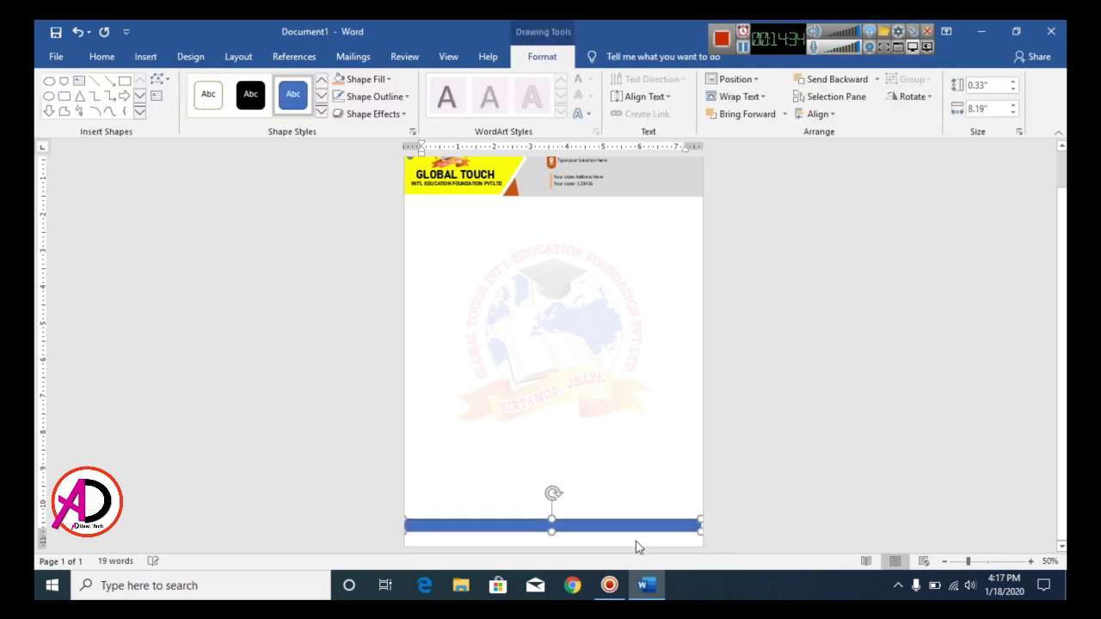
- Move the blue footer rectangle down to the page's lower edge and widen it to about 8.3" to span the page
{"action": "key", "text": "Down"}
{"action": "key", "text": "Down"}
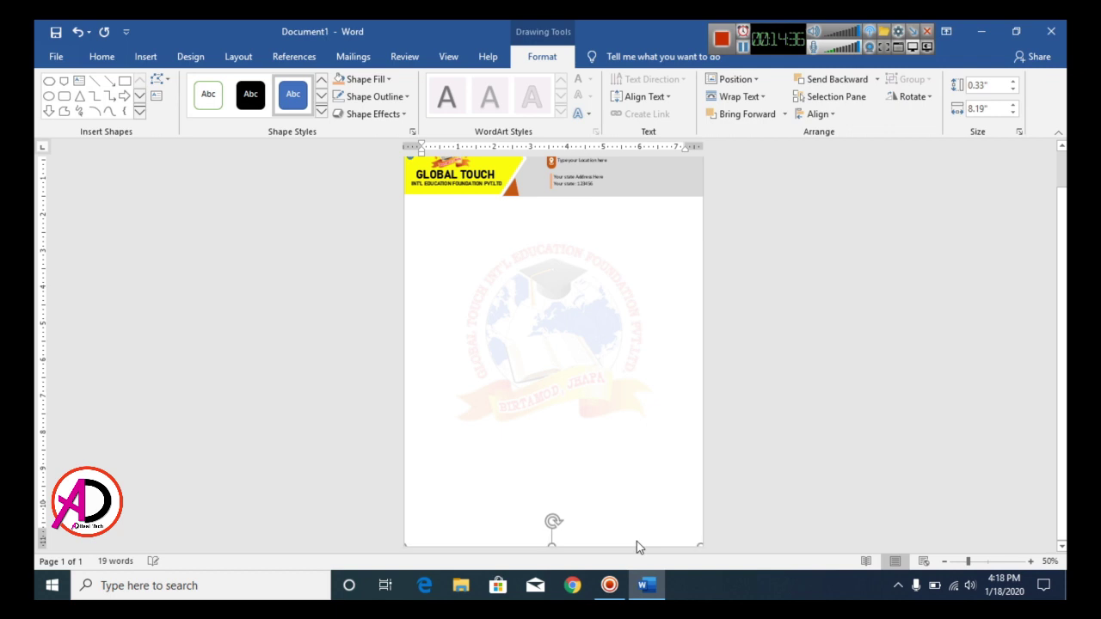
{"action": "key", "text": "Up"}
{"action": "key", "text": "Up"}
{"action": "key", "text": "Down"}
{"action": "key", "text": "Down"}
{"action": "key", "text": "Down"}
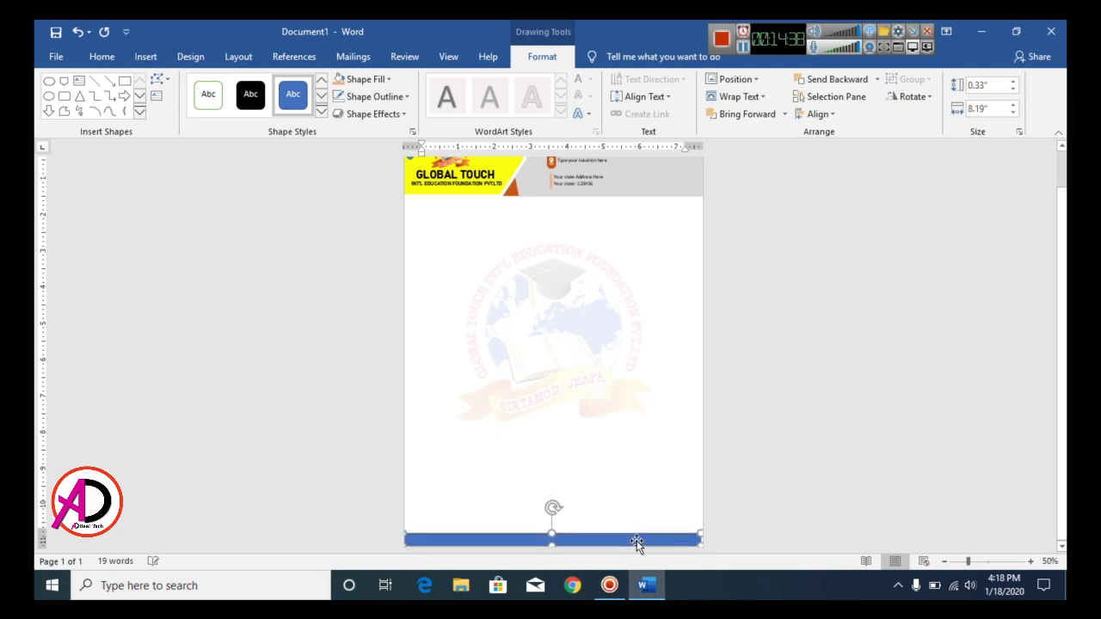
{"action": "left_click_drag", "start_coordinate": [701, 545], "coordinate": [705, 545]}
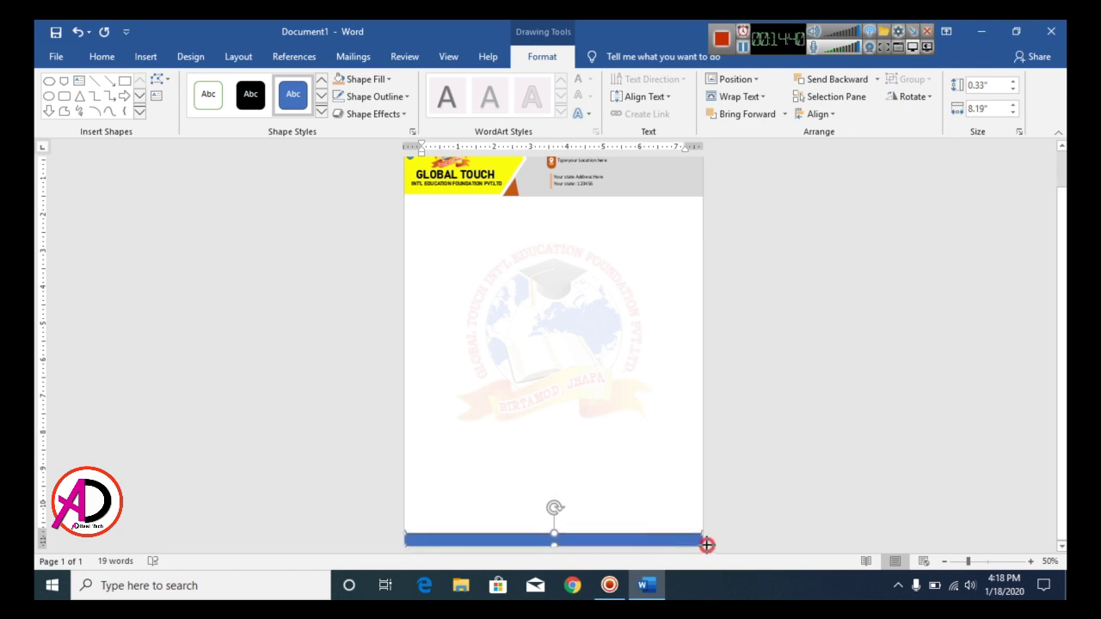
- Fill the footer bar with dark orange and remove its outline
{"action": "left_click", "coordinate": [365, 80]}
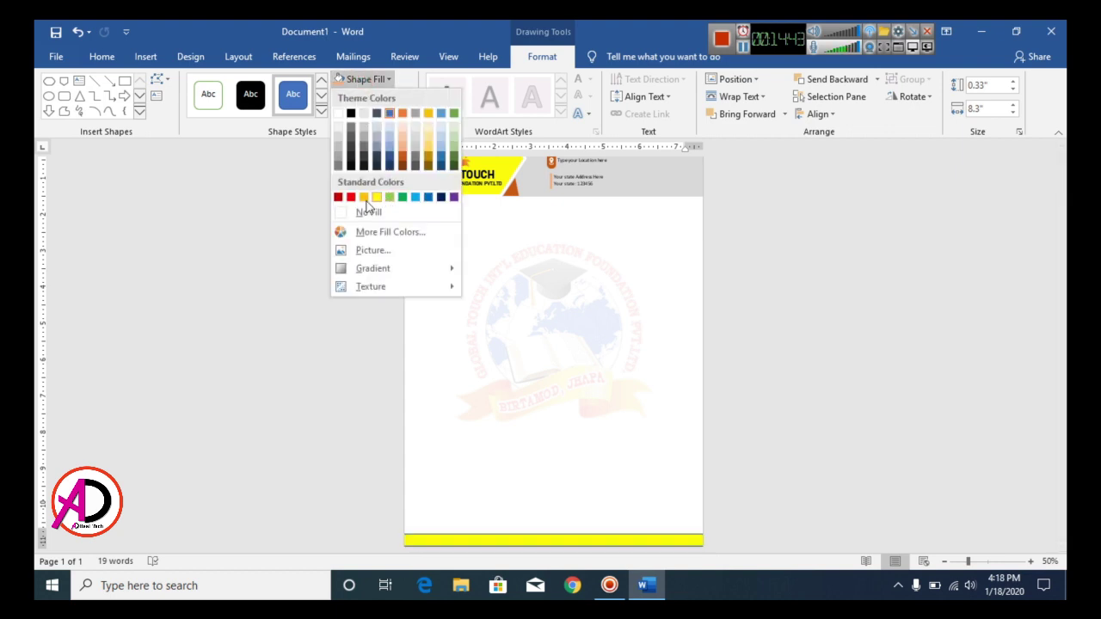
{"action": "left_click", "coordinate": [401, 156]}
{"action": "left_click", "coordinate": [375, 96]}
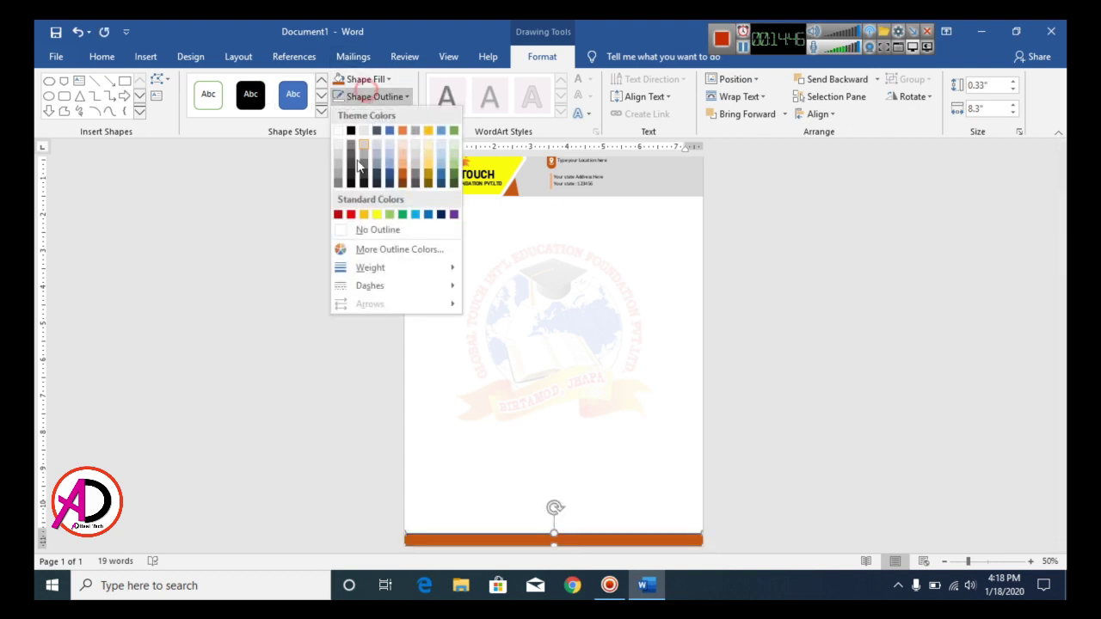
{"action": "left_click", "coordinate": [377, 229]}
{"action": "left_click", "coordinate": [774, 427]}
{"action": "scroll", "coordinate": [755, 425], "scroll_direction": "down", "scroll_amount": 1, "text": "ctrl"}
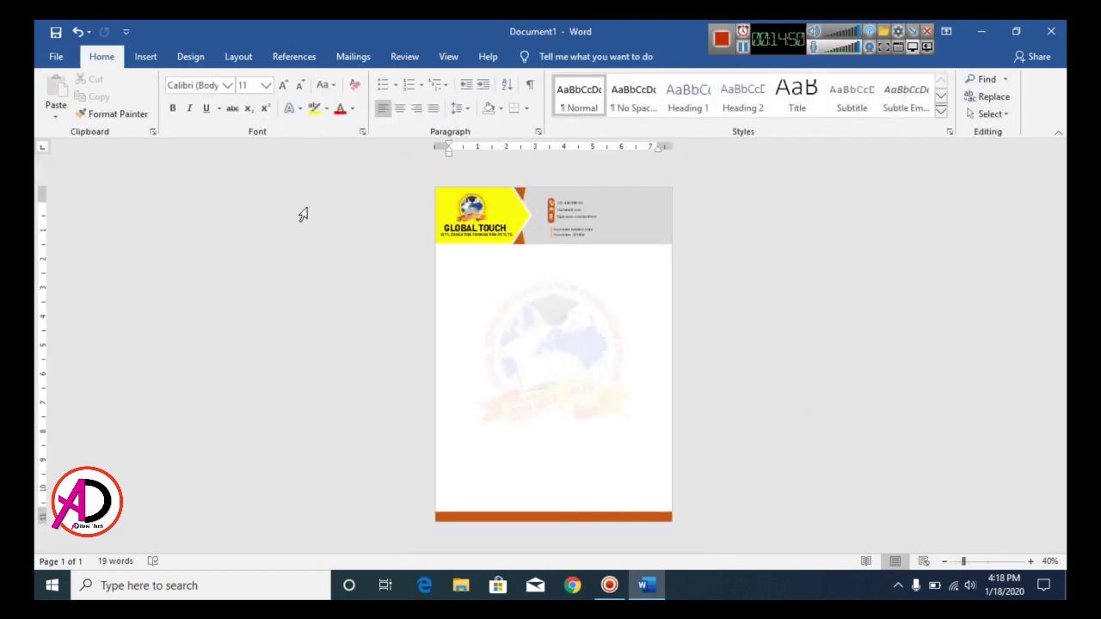
- Draw a rectangle about 1.55" by 1.6", rotate it into a diamond and place it half off the page's right edge above the footer bar
{"action": "left_click", "coordinate": [145, 57]}
{"action": "left_click", "coordinate": [197, 113]}
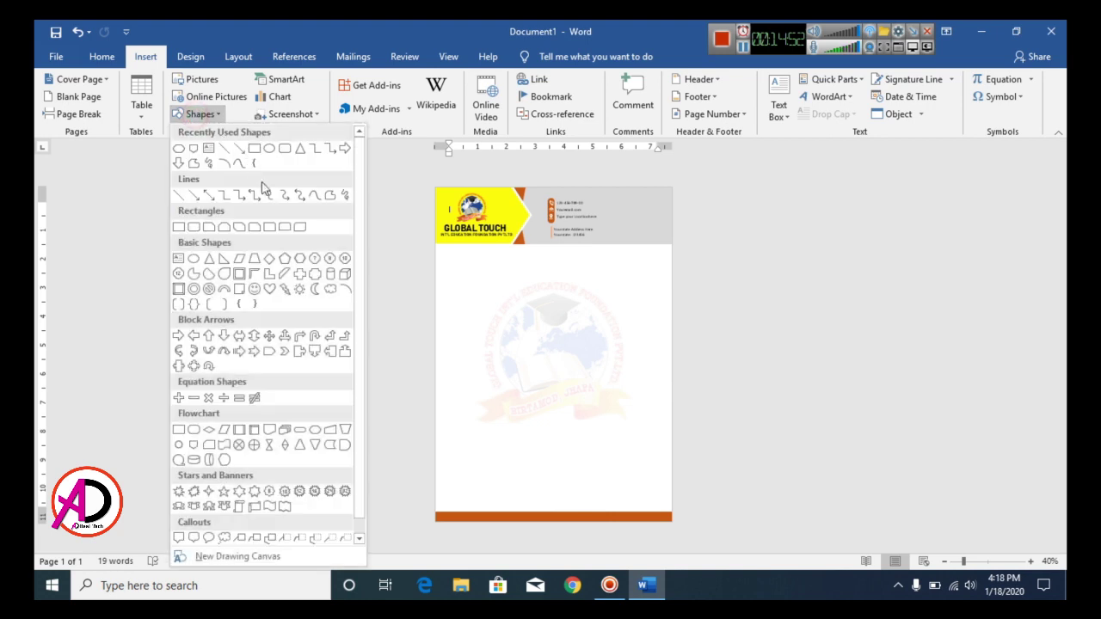
{"action": "left_click", "coordinate": [178, 227]}
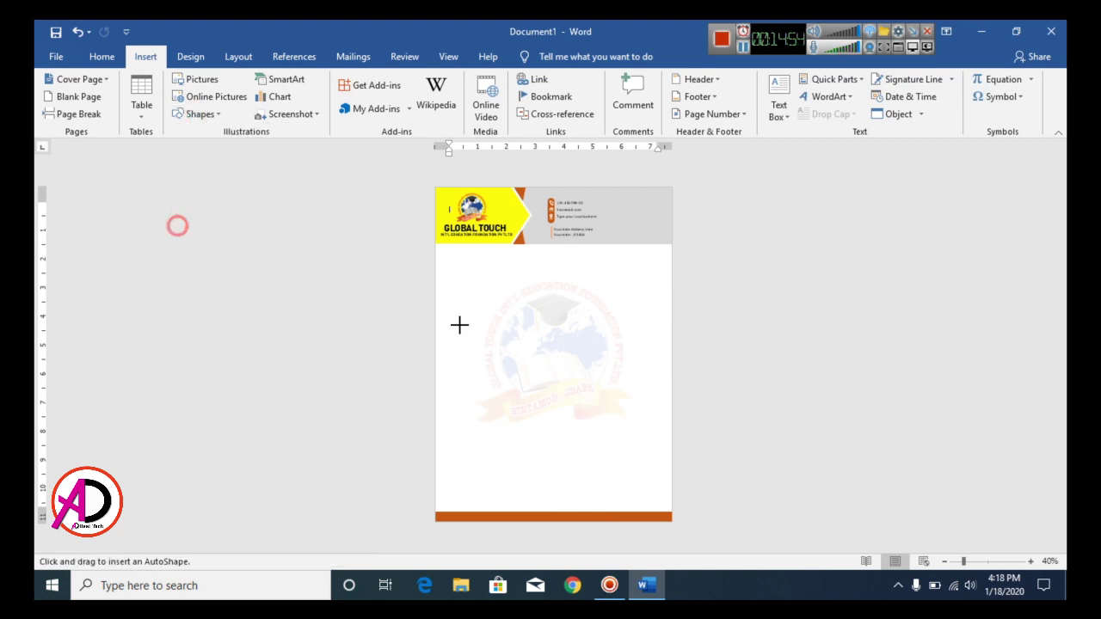
{"action": "mouse_move", "coordinate": [508, 330]}
{"action": "left_mouse_down"}
{"action": "mouse_move", "coordinate": [592, 407]}
{"action": "mouse_move", "coordinate": [557, 375]}
{"action": "left_mouse_up"}
{"action": "left_click_drag", "start_coordinate": [531, 309], "coordinate": [567, 322]}
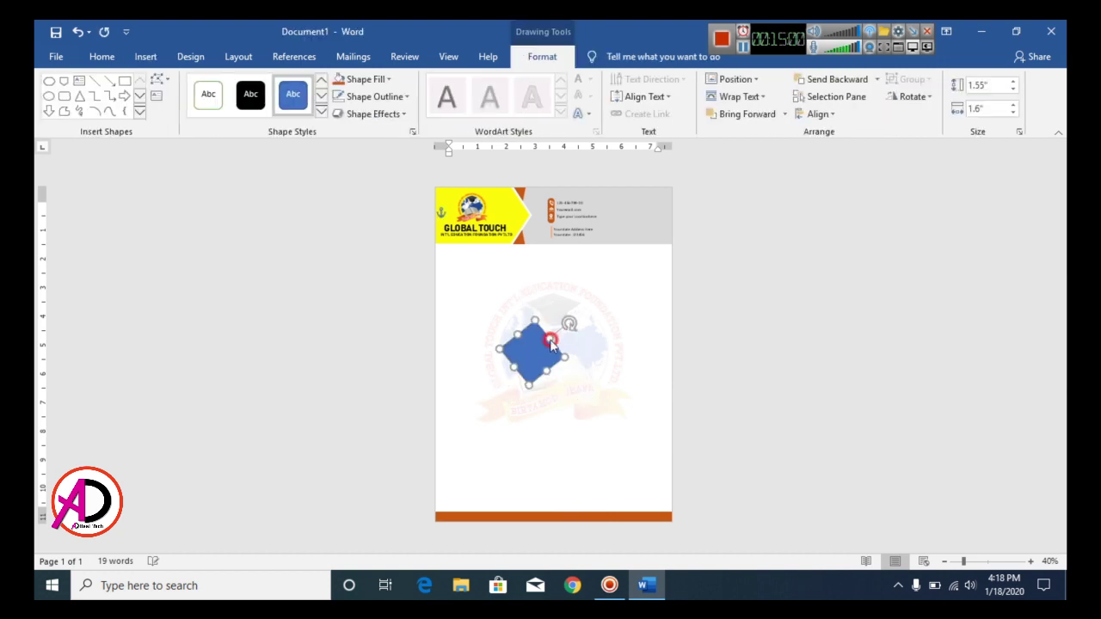
{"action": "left_click_drag", "start_coordinate": [687, 458], "coordinate": [679, 484]}
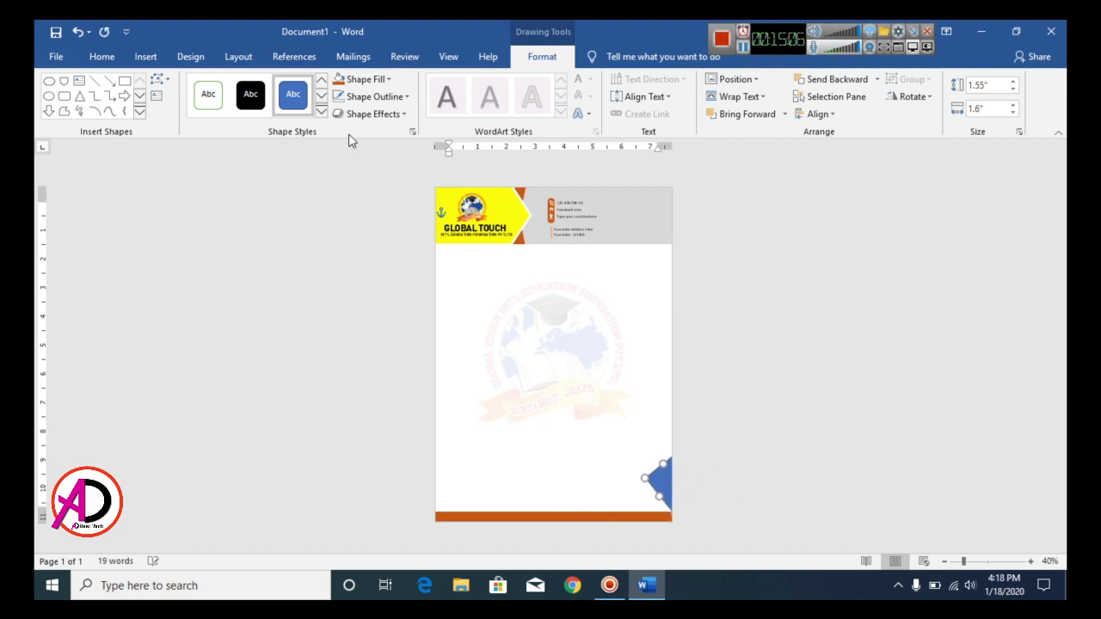
- Fill the large diamond at the page's right edge with dark orange and remove its outline
{"action": "left_click", "coordinate": [354, 79]}
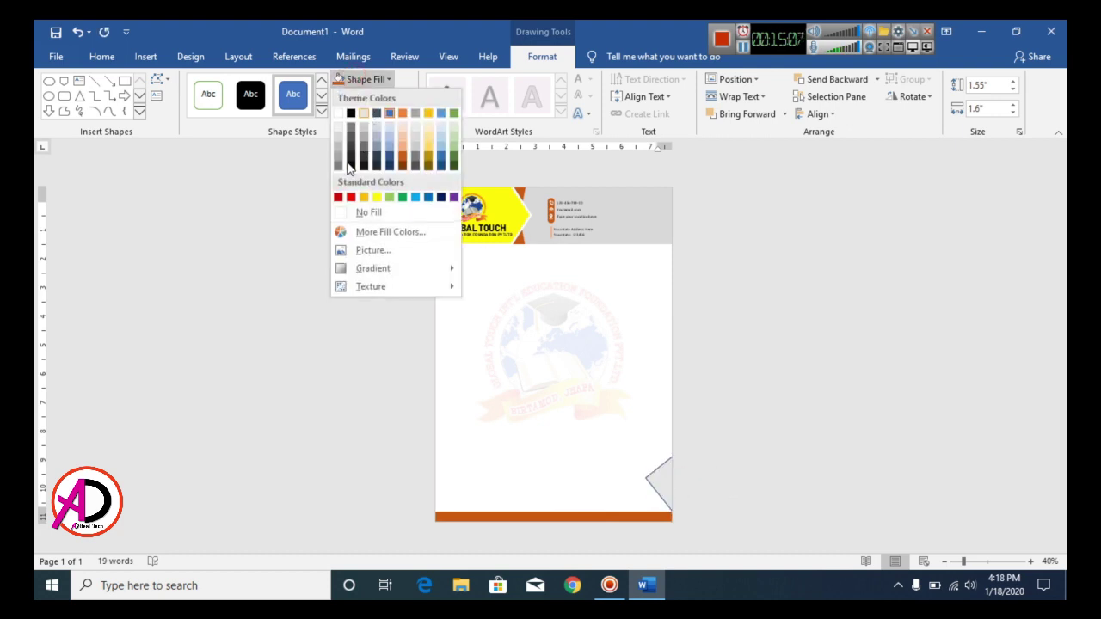
{"action": "left_click", "coordinate": [401, 159]}
{"action": "left_click", "coordinate": [371, 97]}
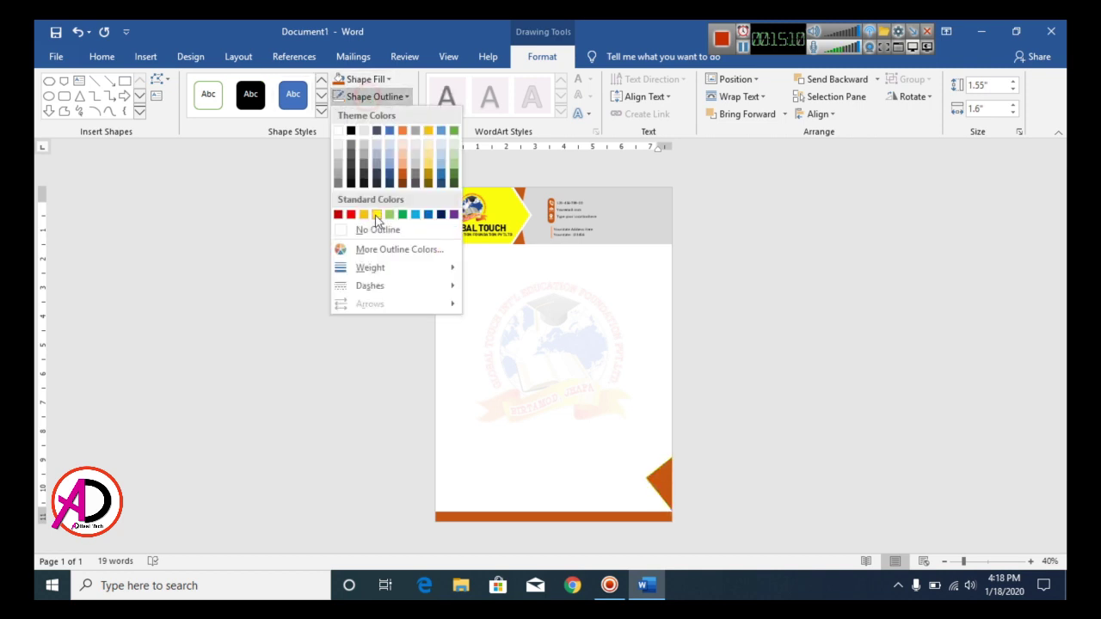
{"action": "left_click", "coordinate": [378, 229]}
{"action": "left_click", "coordinate": [793, 407]}
- Copy the orange diamond into the page's open area and shrink the copy to about 0.57" by 0.58"
{"action": "left_click", "coordinate": [661, 490]}
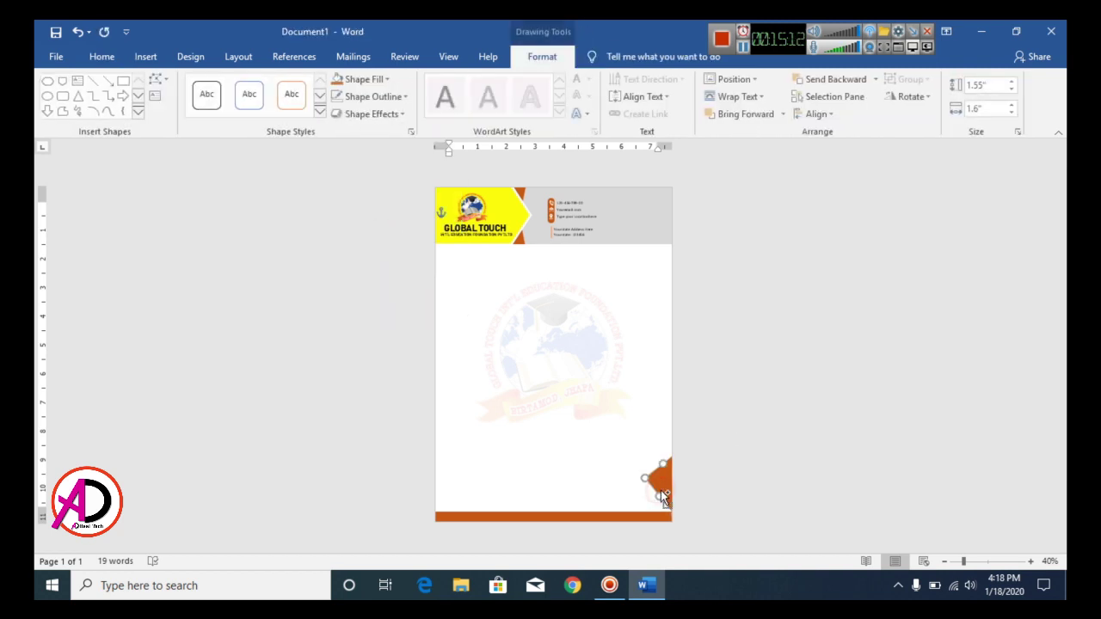
{"action": "left_click_drag", "start_coordinate": [664, 485], "coordinate": [577, 431]}
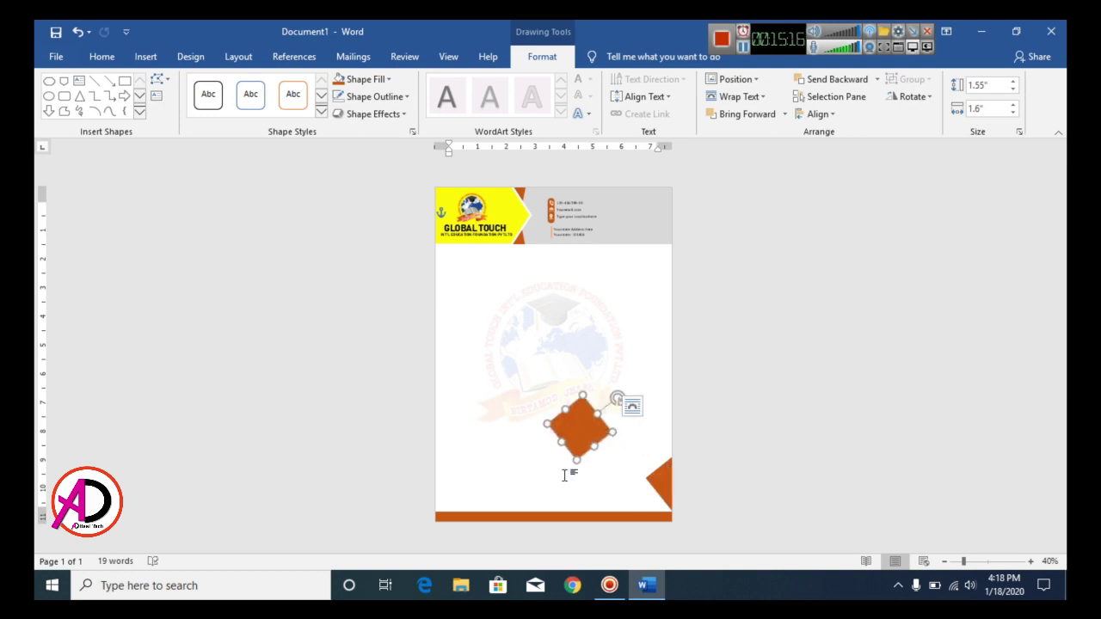
{"action": "left_click_drag", "start_coordinate": [575, 460], "coordinate": [577, 446]}
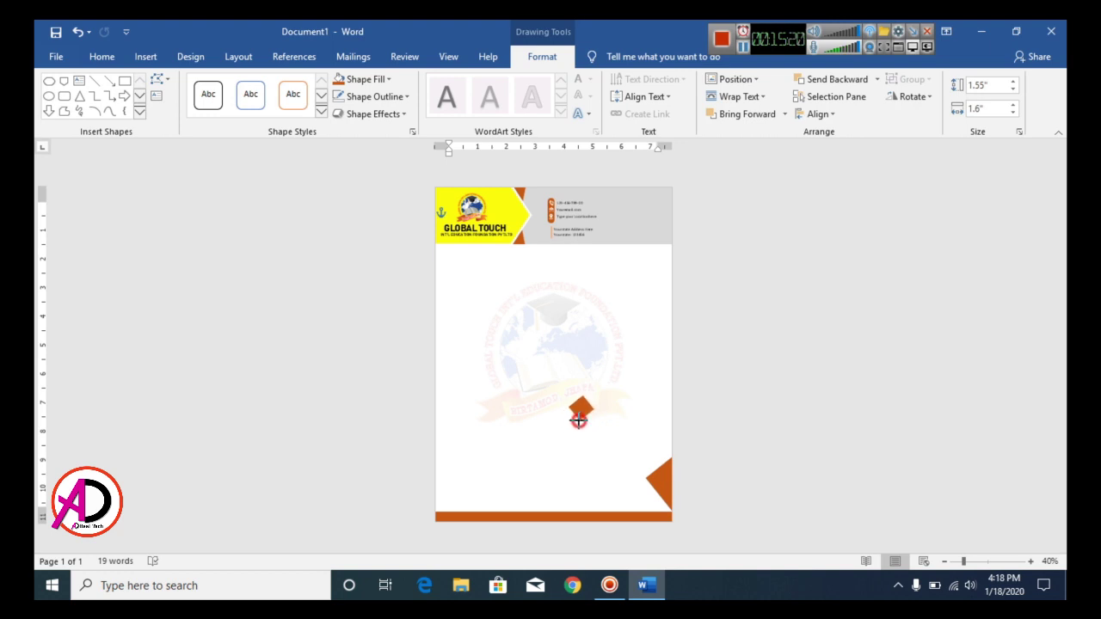
{"action": "left_click_drag", "start_coordinate": [578, 419], "coordinate": [579, 419]}
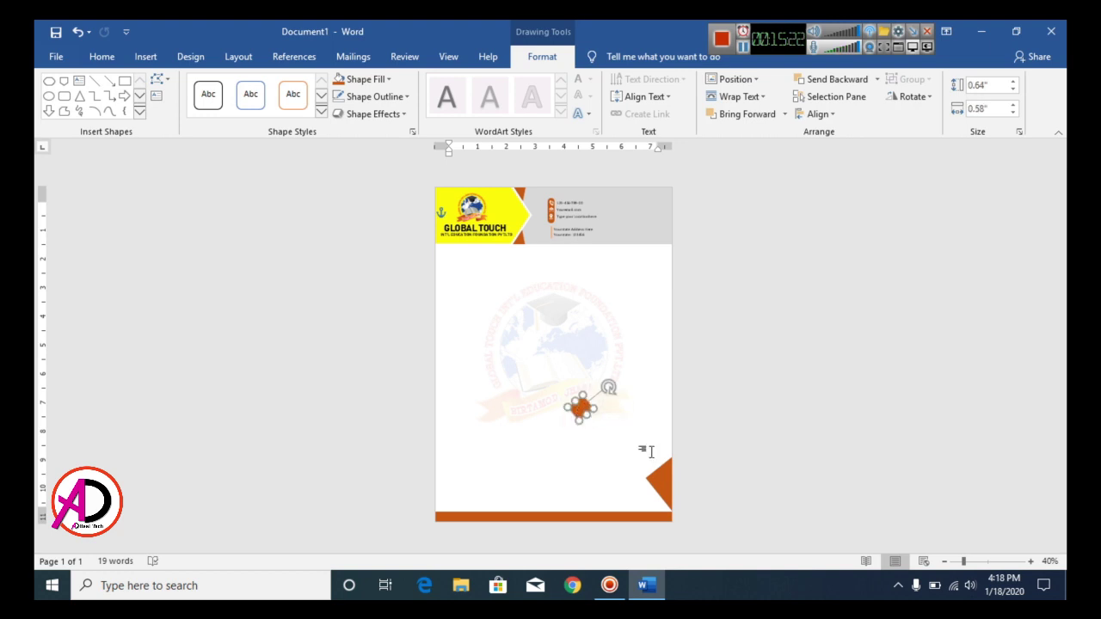
{"action": "scroll", "coordinate": [651, 451], "scroll_direction": "up", "scroll_amount": 8, "text": "ctrl"}
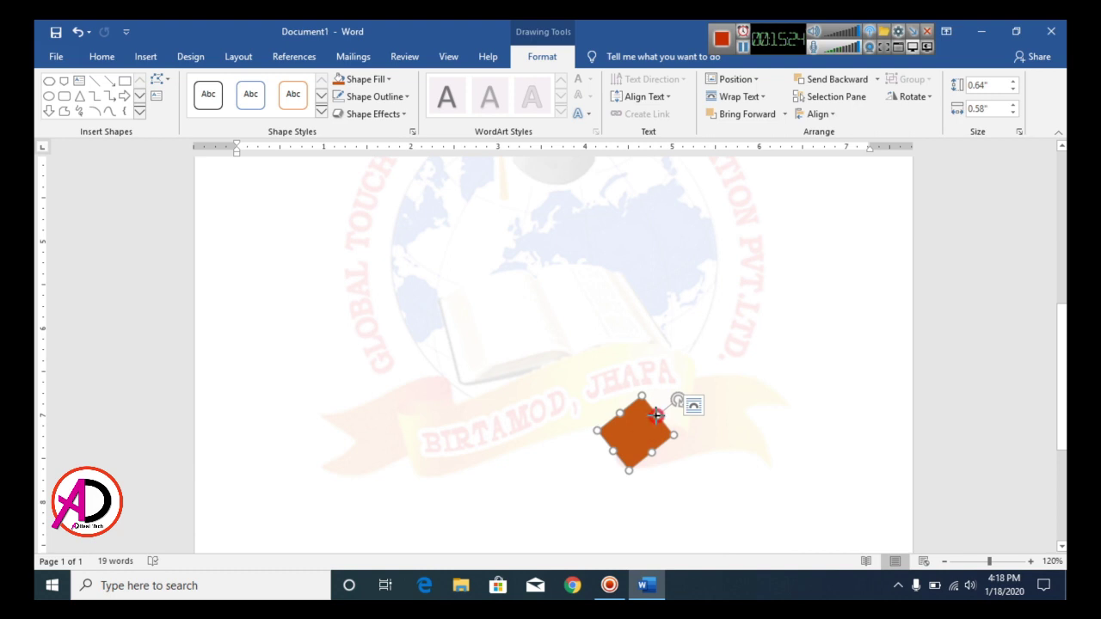
{"action": "left_click_drag", "start_coordinate": [656, 416], "coordinate": [650, 410]}
- Place the small diamond along the large diamond's upper side and put a copy of it along the lower side
{"action": "scroll", "coordinate": [705, 454], "scroll_direction": "down", "scroll_amount": 3}
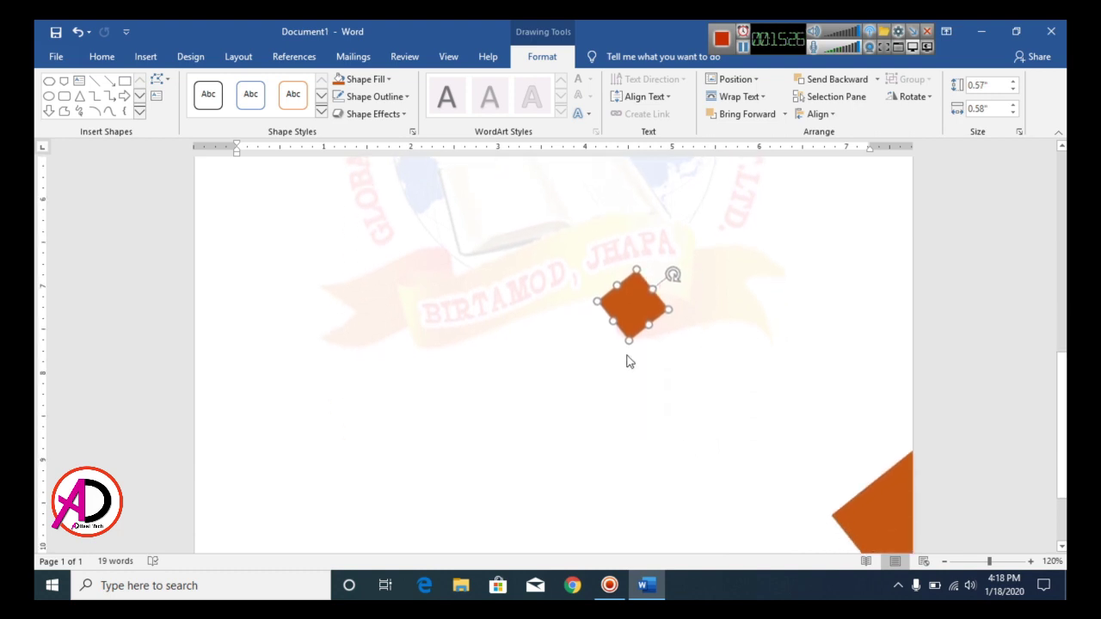
{"action": "left_click_drag", "start_coordinate": [632, 307], "coordinate": [832, 472]}
{"action": "scroll", "coordinate": [826, 430], "scroll_direction": "down", "scroll_amount": 3}
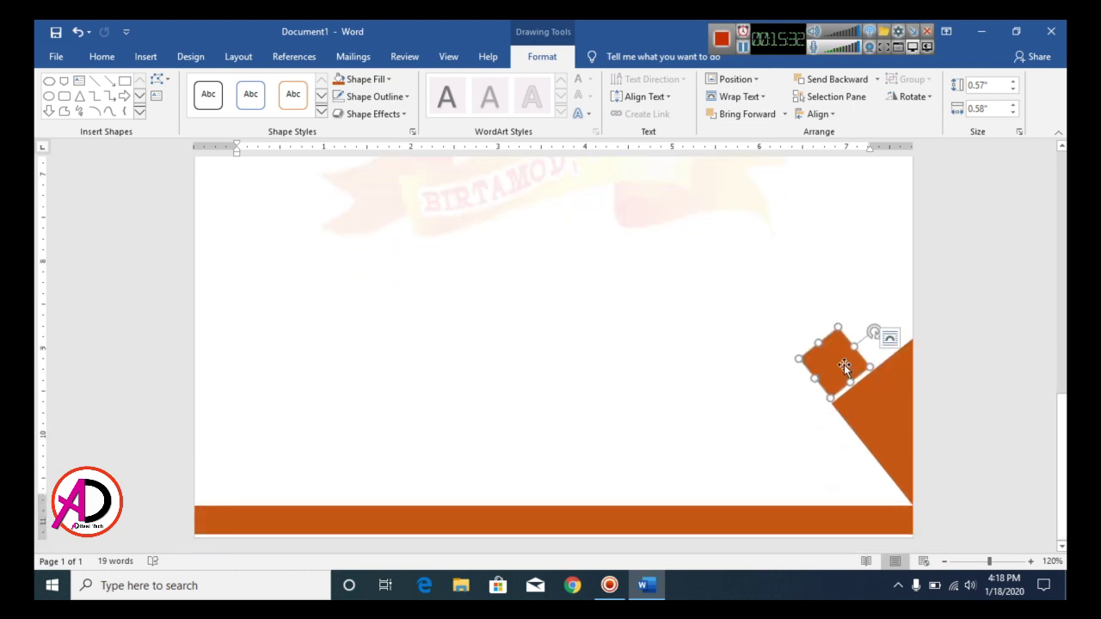
{"action": "left_click_drag", "start_coordinate": [845, 370], "coordinate": [826, 446], "text": "ctrl"}
{"action": "left_click", "coordinate": [731, 357]}
{"action": "scroll", "coordinate": [679, 404], "scroll_direction": "down", "scroll_amount": 9, "text": "ctrl"}
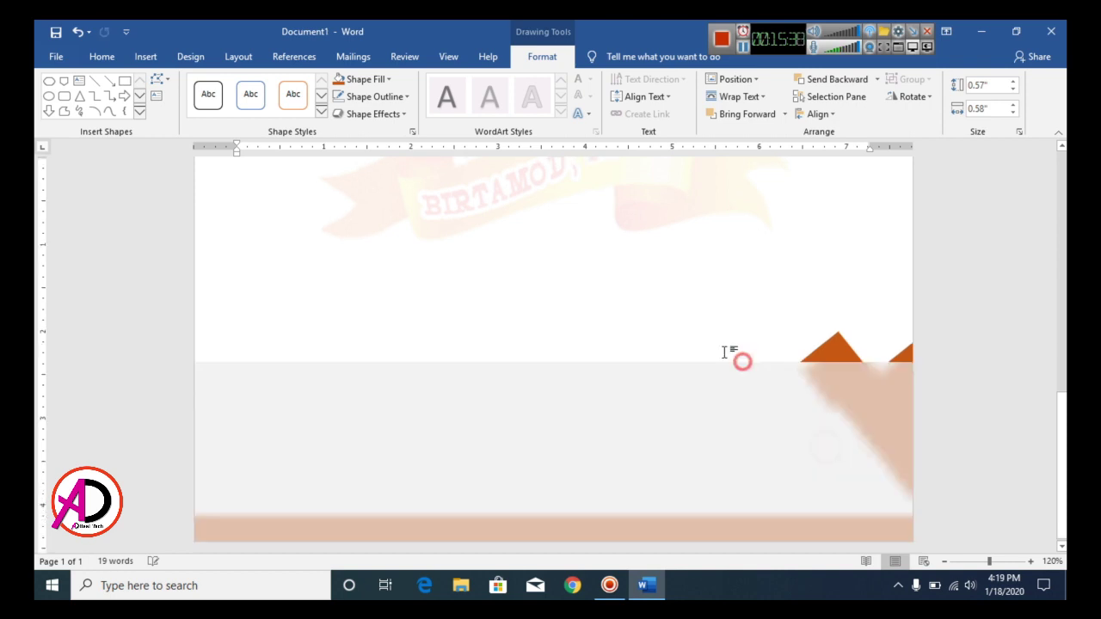
{"action": "scroll", "coordinate": [681, 404], "scroll_direction": "up", "scroll_amount": 3, "text": "ctrl"}
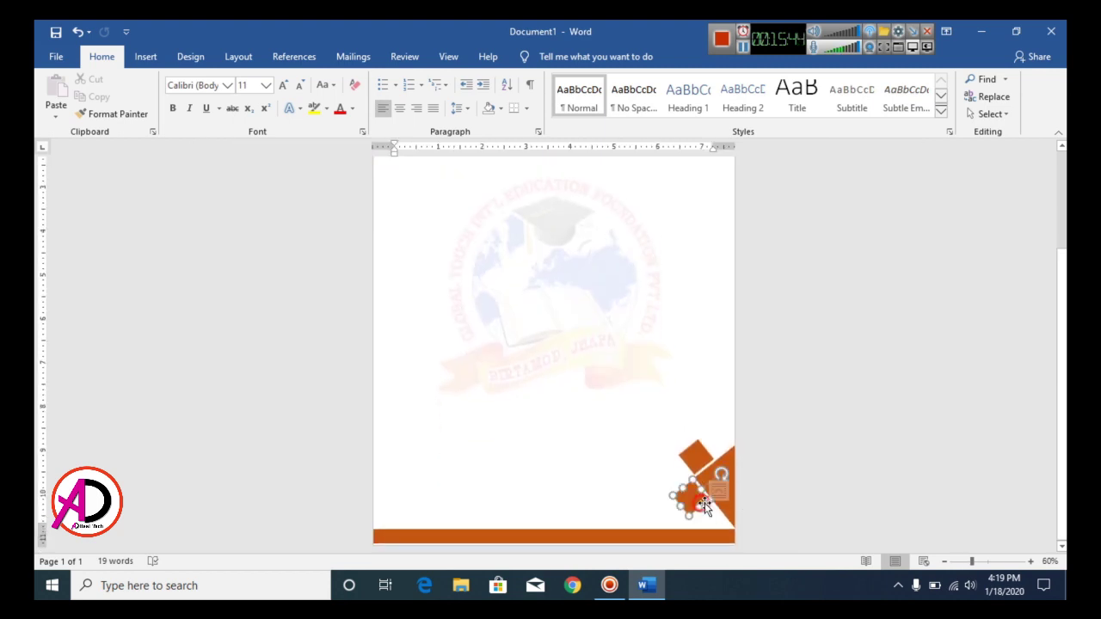
{"action": "left_click", "coordinate": [703, 509]}
{"action": "left_click", "coordinate": [806, 456]}
- Set the upper small diamond's fill transparency to about 38%
{"action": "scroll", "coordinate": [773, 456], "scroll_direction": "down", "scroll_amount": 1}
{"action": "scroll", "coordinate": [711, 478], "scroll_direction": "down", "scroll_amount": 1}
{"action": "left_click", "coordinate": [717, 456]}
{"action": "right_click", "coordinate": [698, 462]}
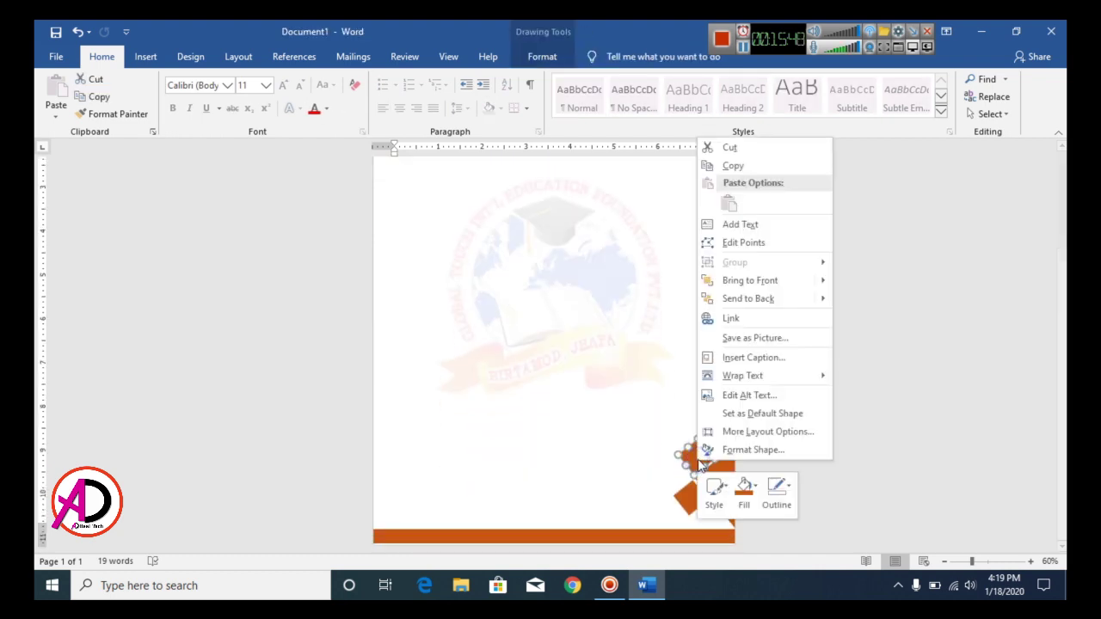
{"action": "left_click", "coordinate": [731, 450]}
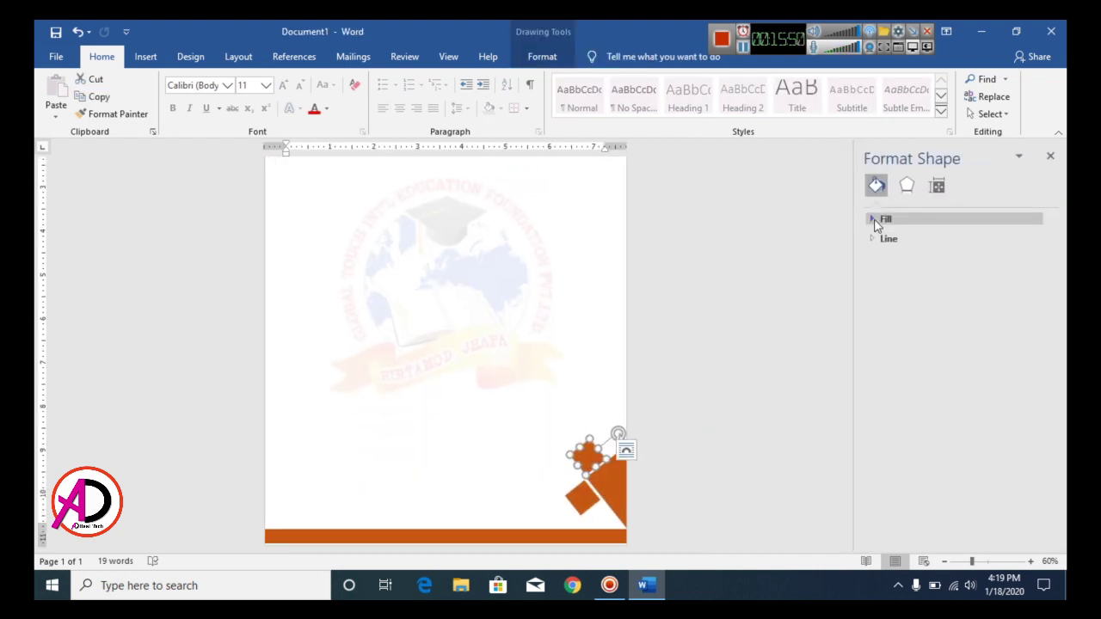
{"action": "left_click", "coordinate": [873, 220]}
{"action": "left_click_drag", "start_coordinate": [949, 357], "coordinate": [955, 358]}
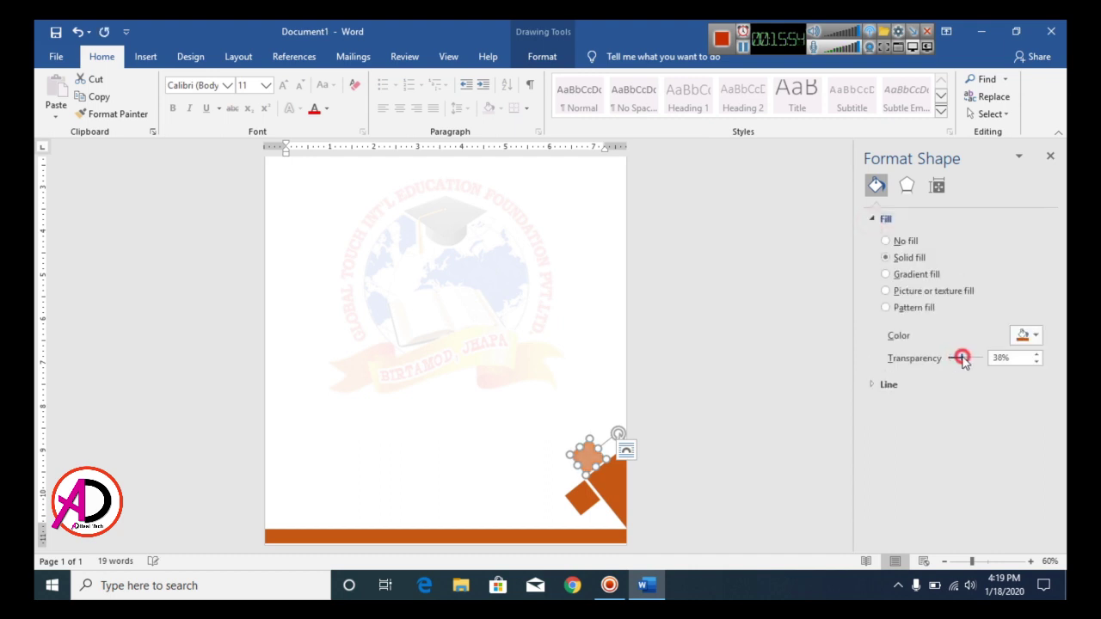
{"action": "left_click", "coordinate": [697, 373]}
{"action": "scroll", "coordinate": [700, 424], "scroll_direction": "down", "scroll_amount": 3}
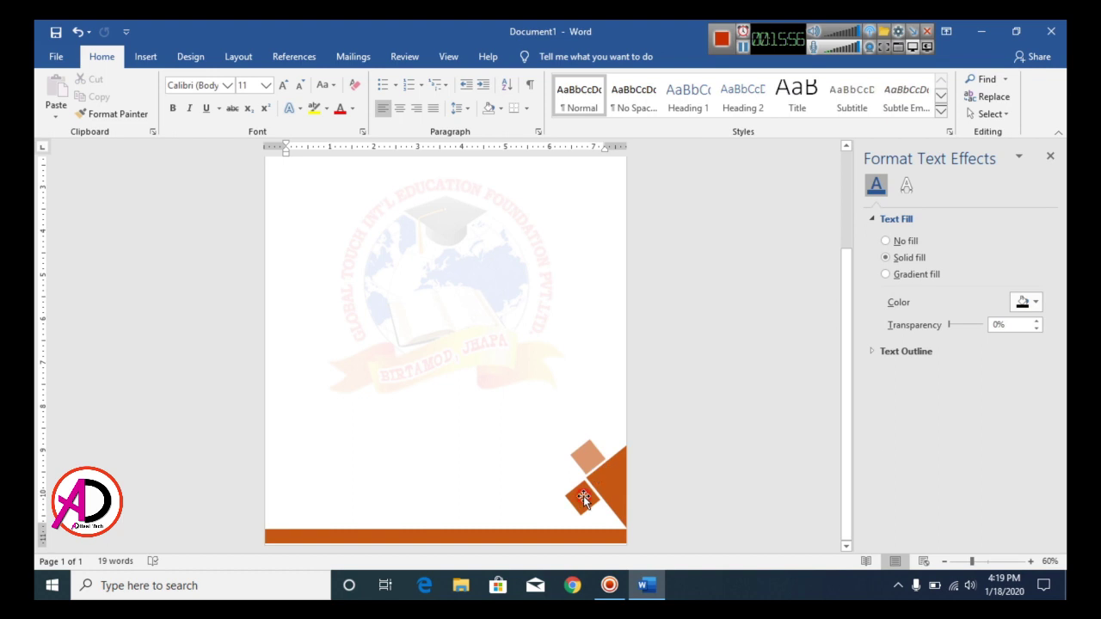
- Set the lower small diamond's fill transparency to about 36%
{"action": "left_click", "coordinate": [583, 496]}
{"action": "left_click_drag", "start_coordinate": [954, 358], "coordinate": [961, 357]}
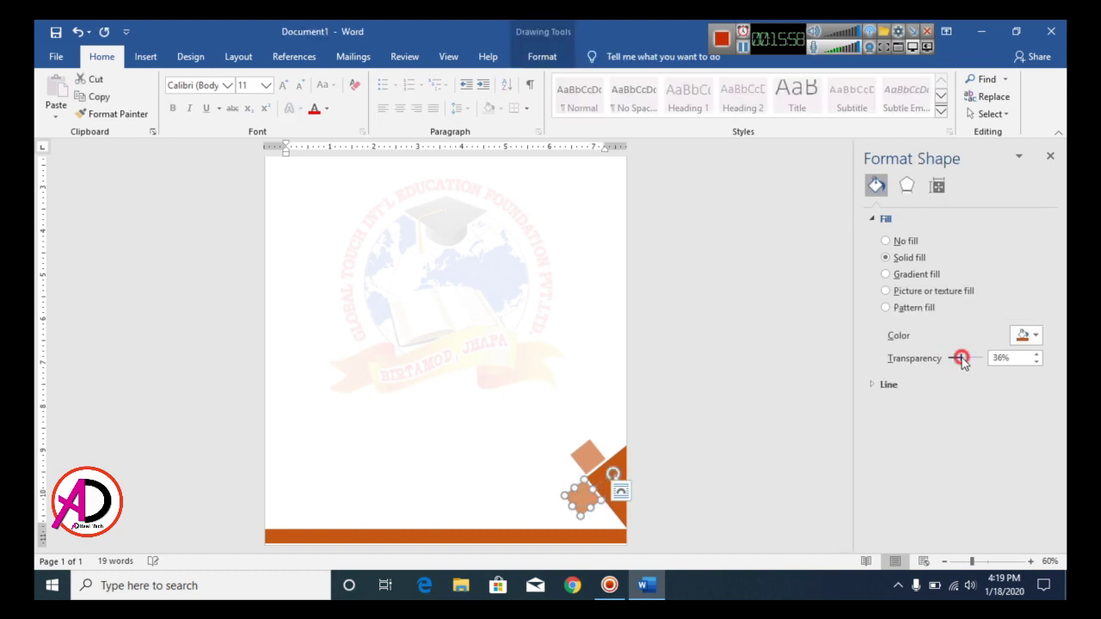
{"action": "left_click", "coordinate": [732, 369]}
{"action": "scroll", "coordinate": [732, 376], "scroll_direction": "down", "scroll_amount": 3}
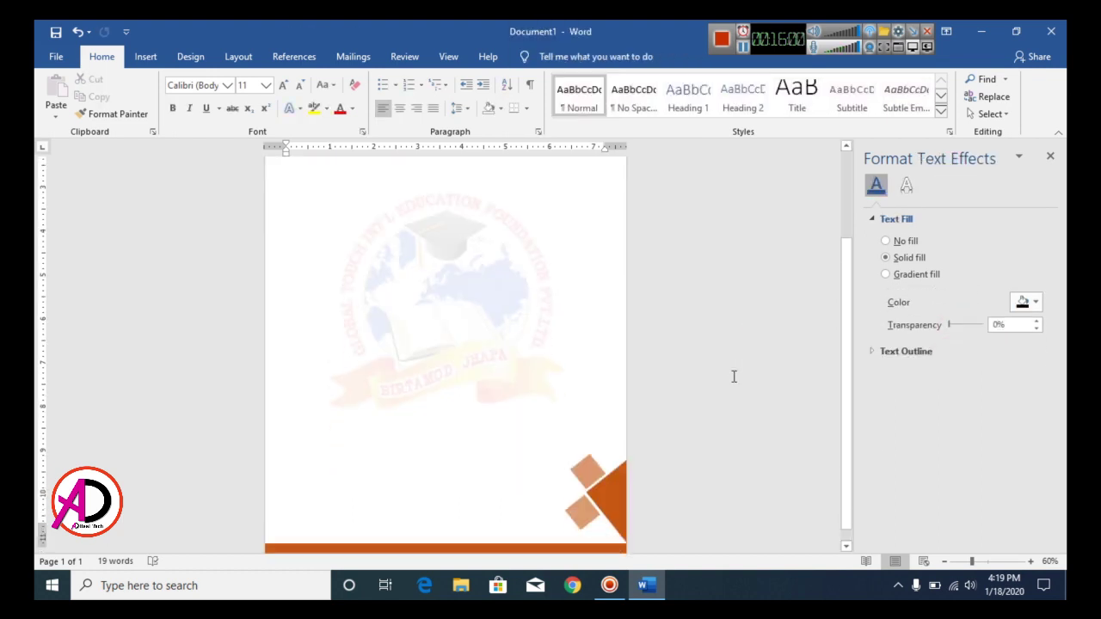
- Check the corner diamonds and the whole letterhead page, and close the formatting pane
{"action": "scroll", "coordinate": [726, 375], "scroll_direction": "up", "scroll_amount": 4}
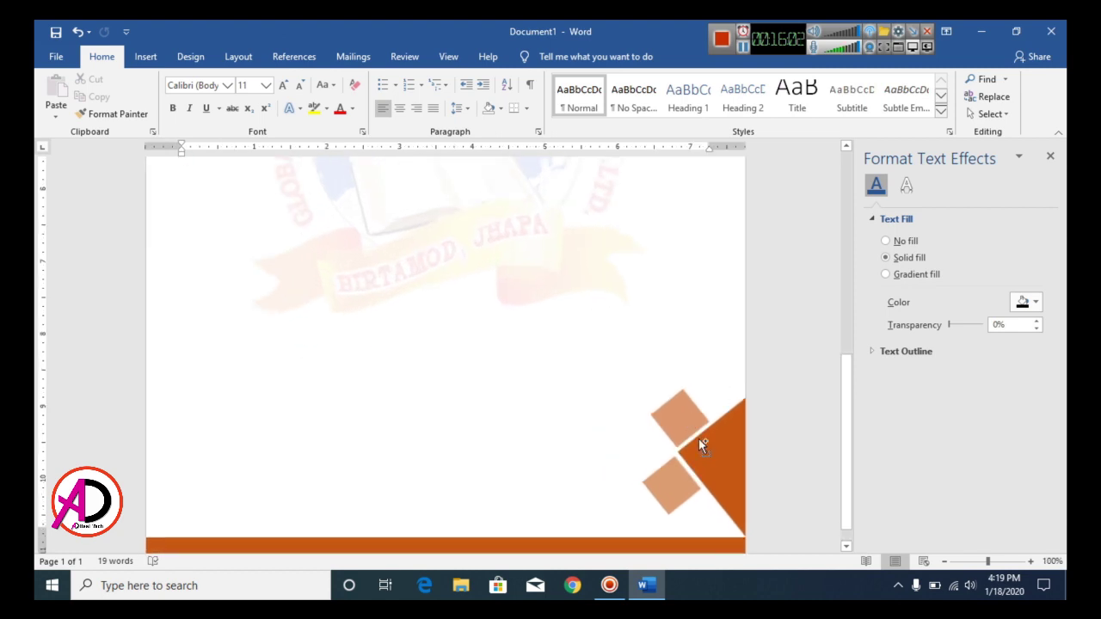
{"action": "scroll", "coordinate": [714, 430], "scroll_direction": "down", "scroll_amount": 6}
{"action": "scroll", "coordinate": [727, 415], "scroll_direction": "down", "scroll_amount": 3}
{"action": "scroll", "coordinate": [707, 398], "scroll_direction": "up", "scroll_amount": 2}
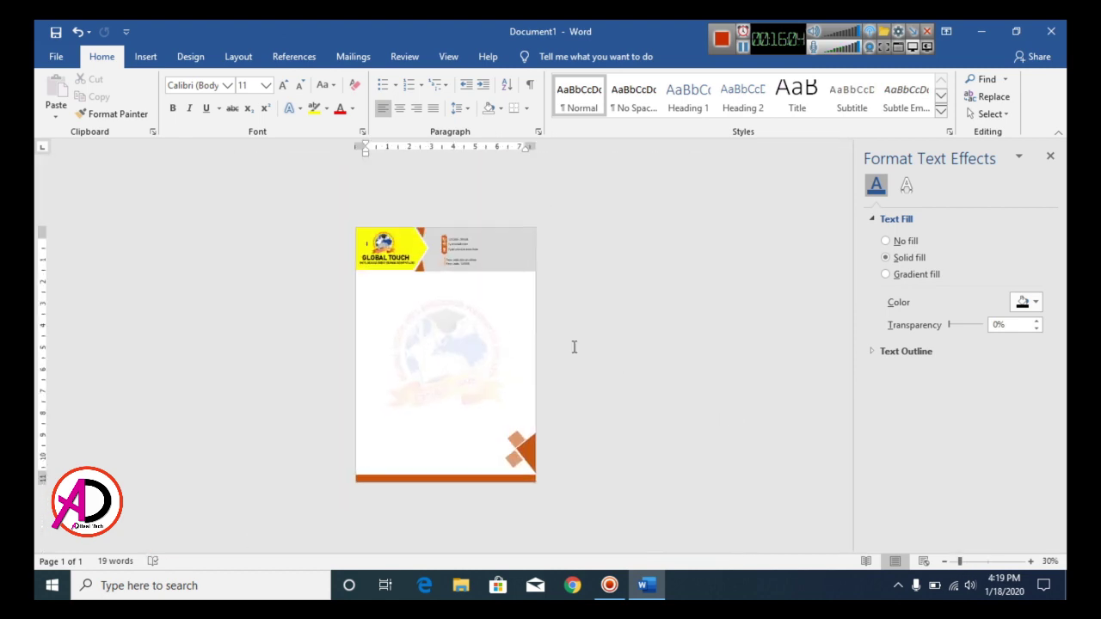
{"action": "scroll", "coordinate": [599, 349], "scroll_direction": "up", "scroll_amount": 2}
{"action": "scroll", "coordinate": [592, 354], "scroll_direction": "down", "scroll_amount": 2}
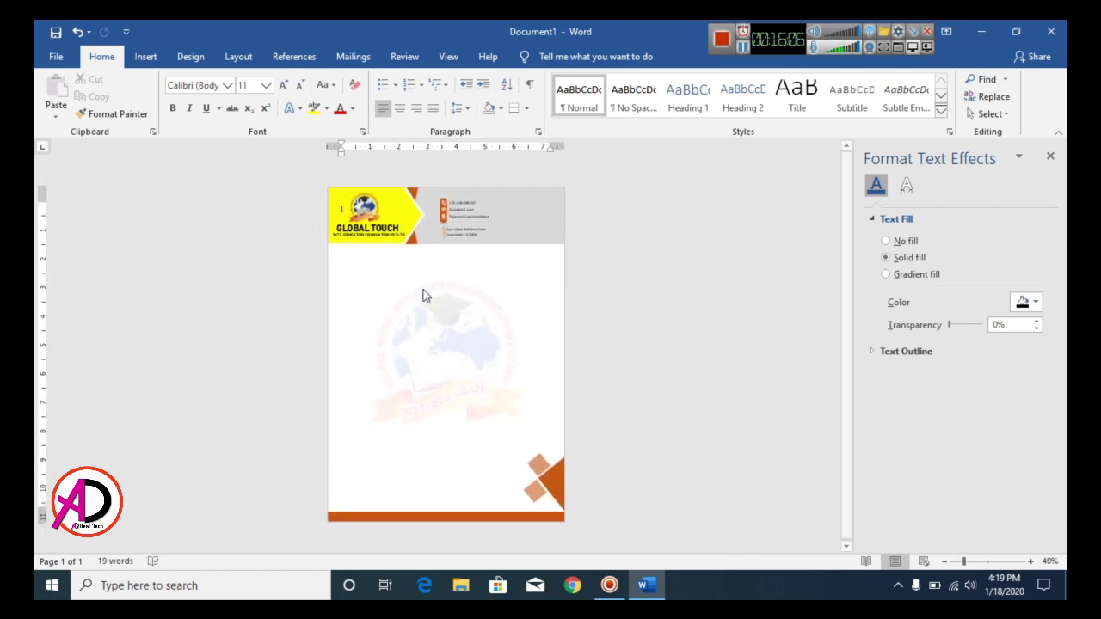
{"action": "left_click", "coordinate": [1051, 158]}
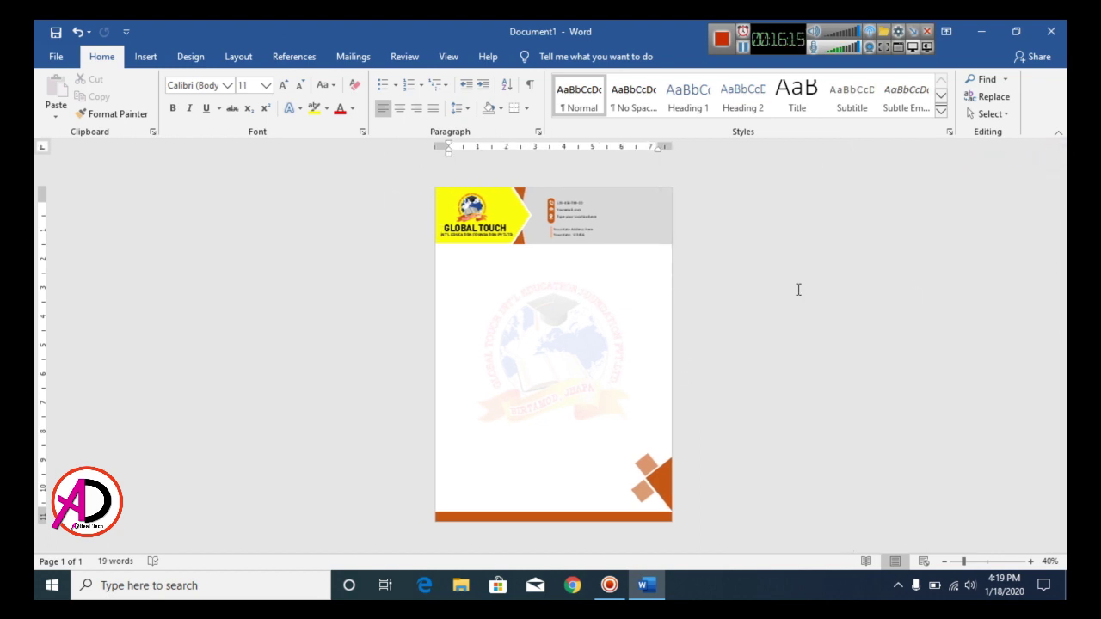